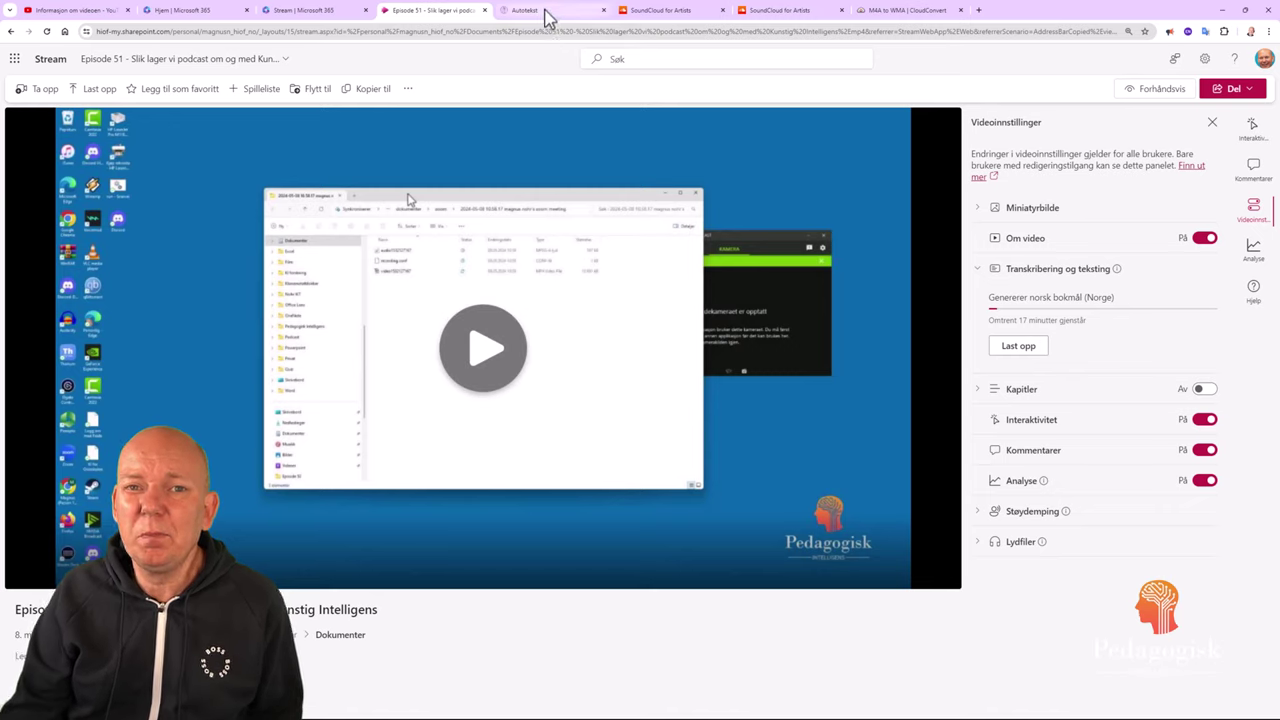
Switch to the Autotekst tab, which shows its Feide sign-in page.
click(548, 18)
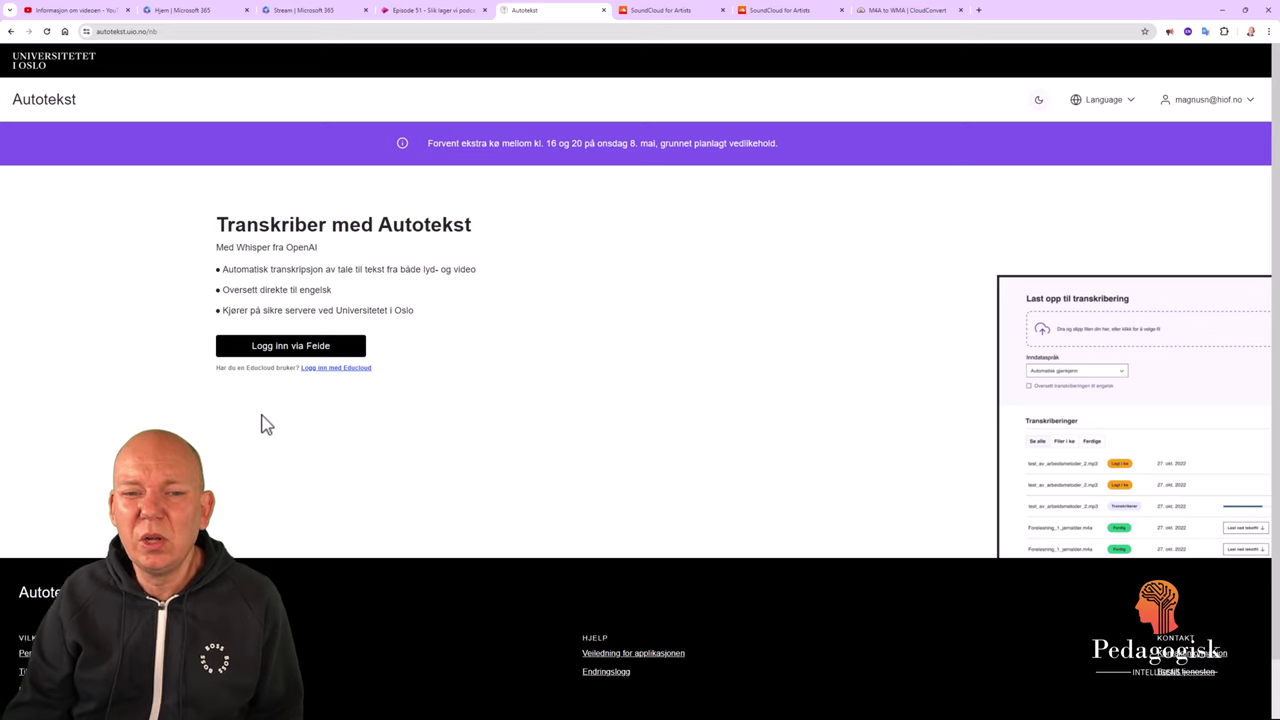
Sign in to Autotekst through Feide and attach the Episode 51 video file.
click(317, 353)
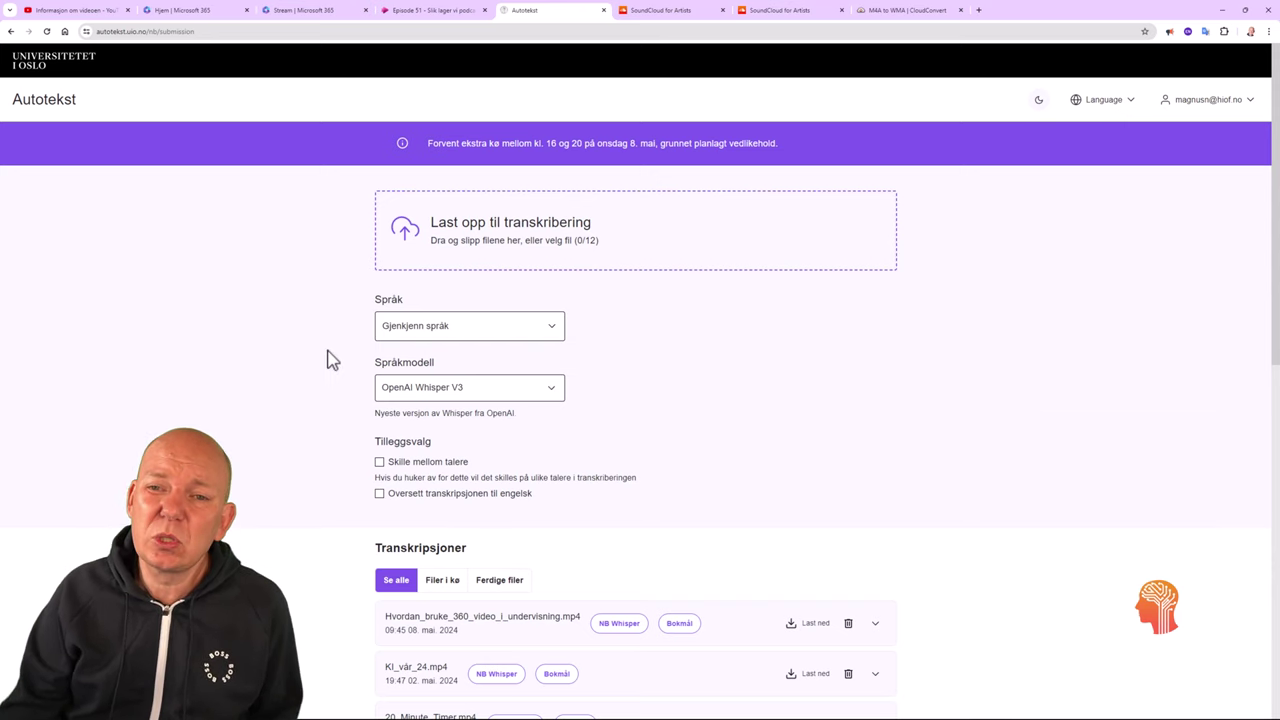
click(553, 240)
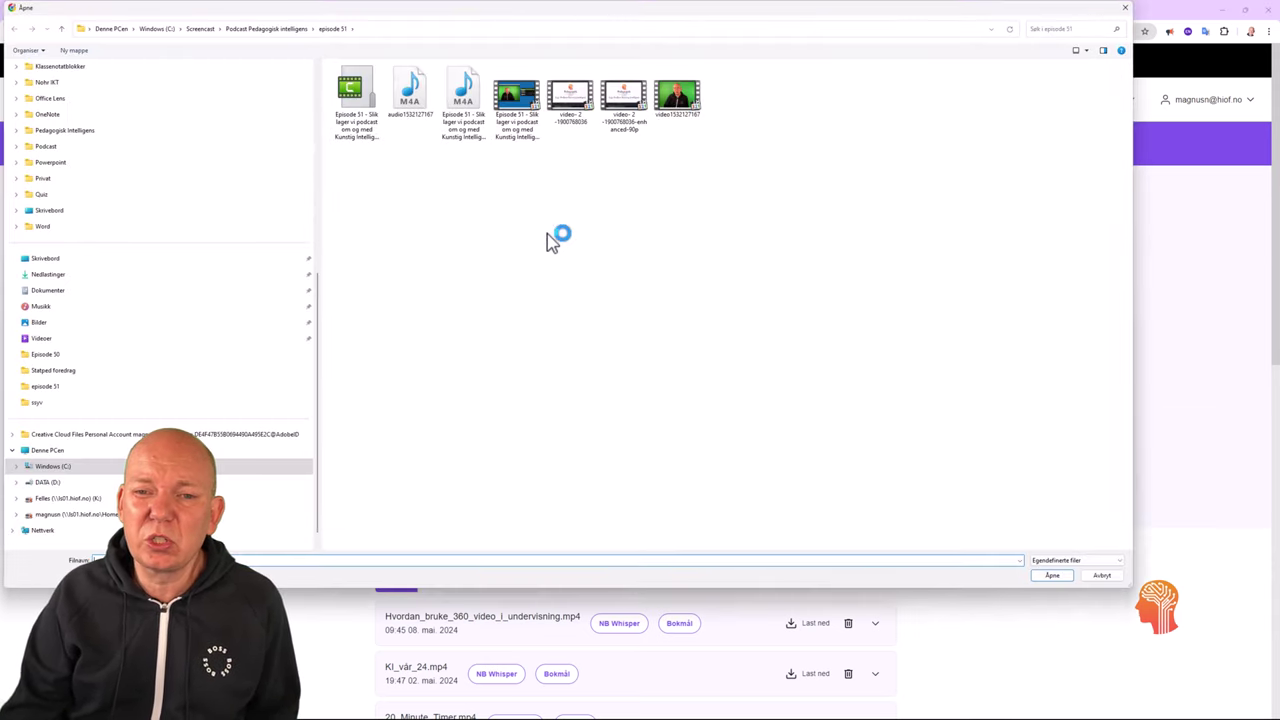
click(516, 140)
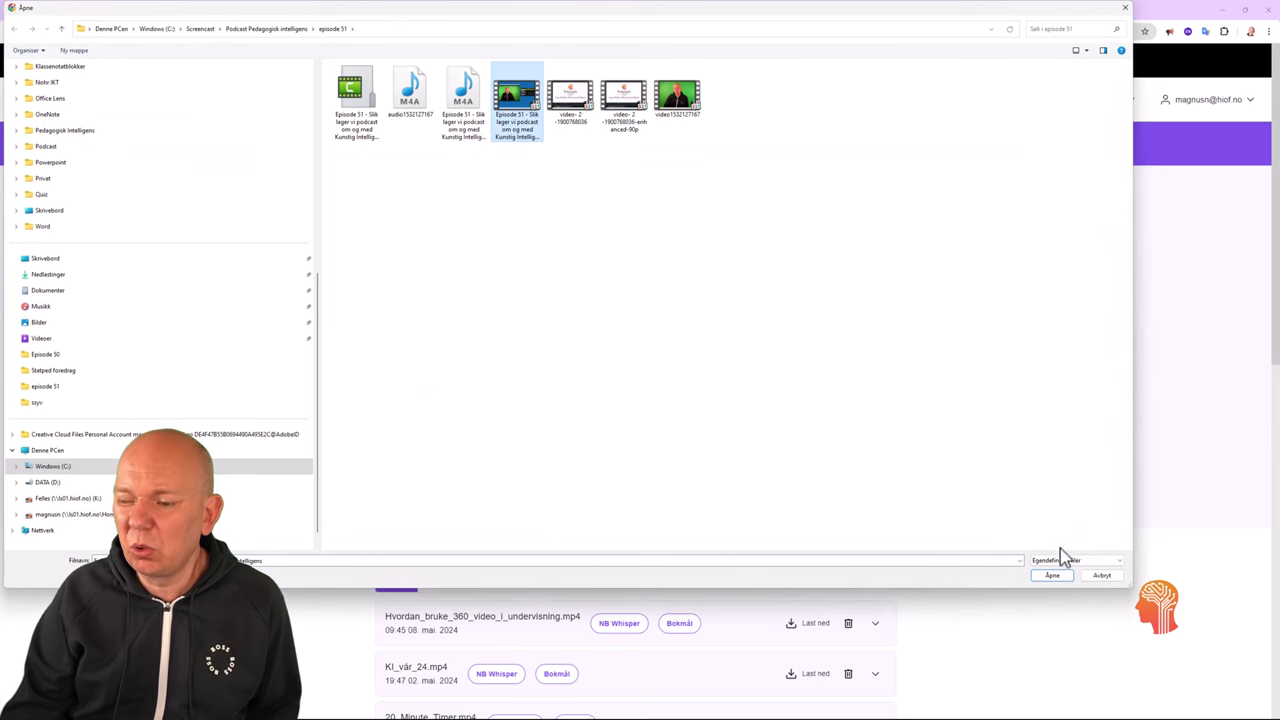
click(1057, 577)
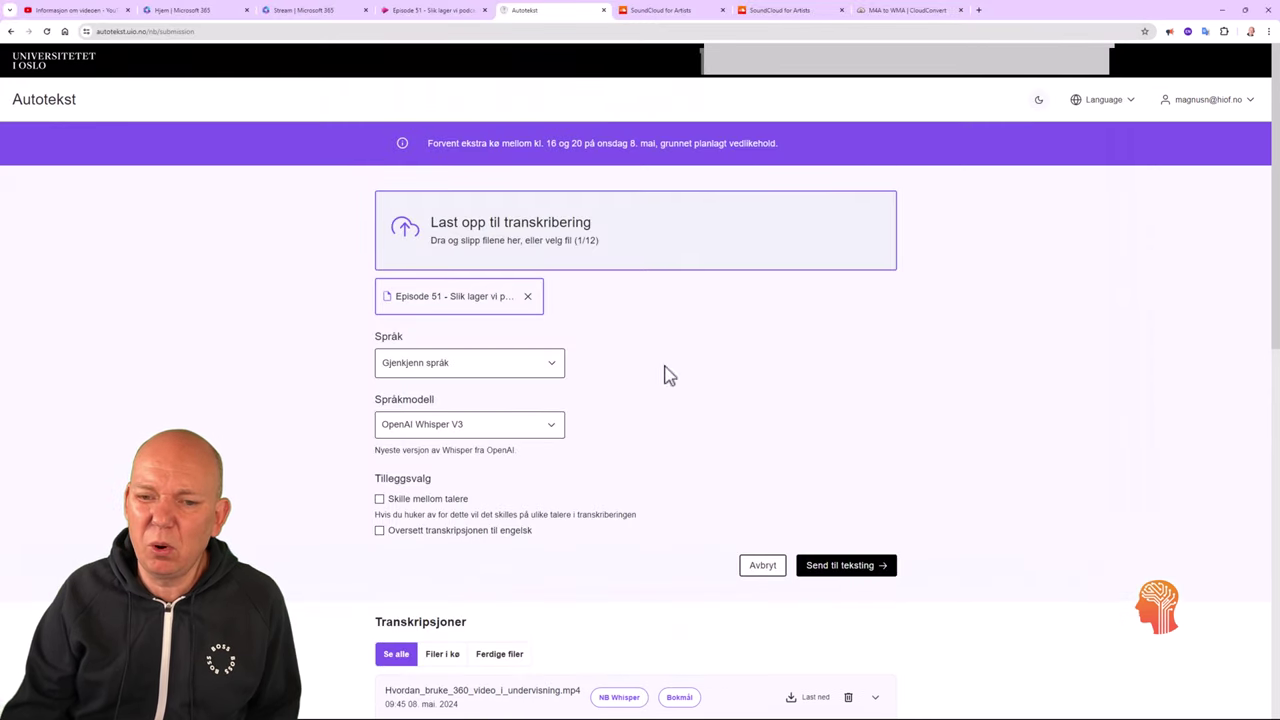
Set the spoken language to Norsk bokmål and send the video for transcription.
click(483, 365)
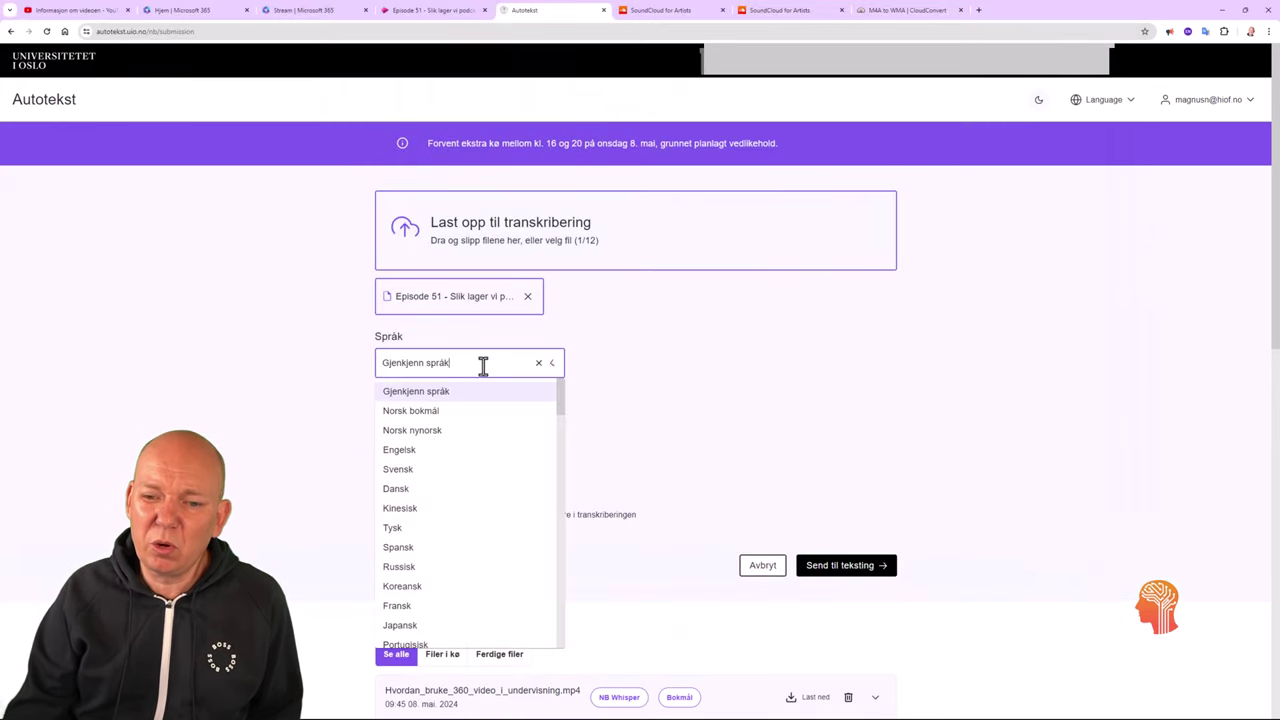
click(443, 411)
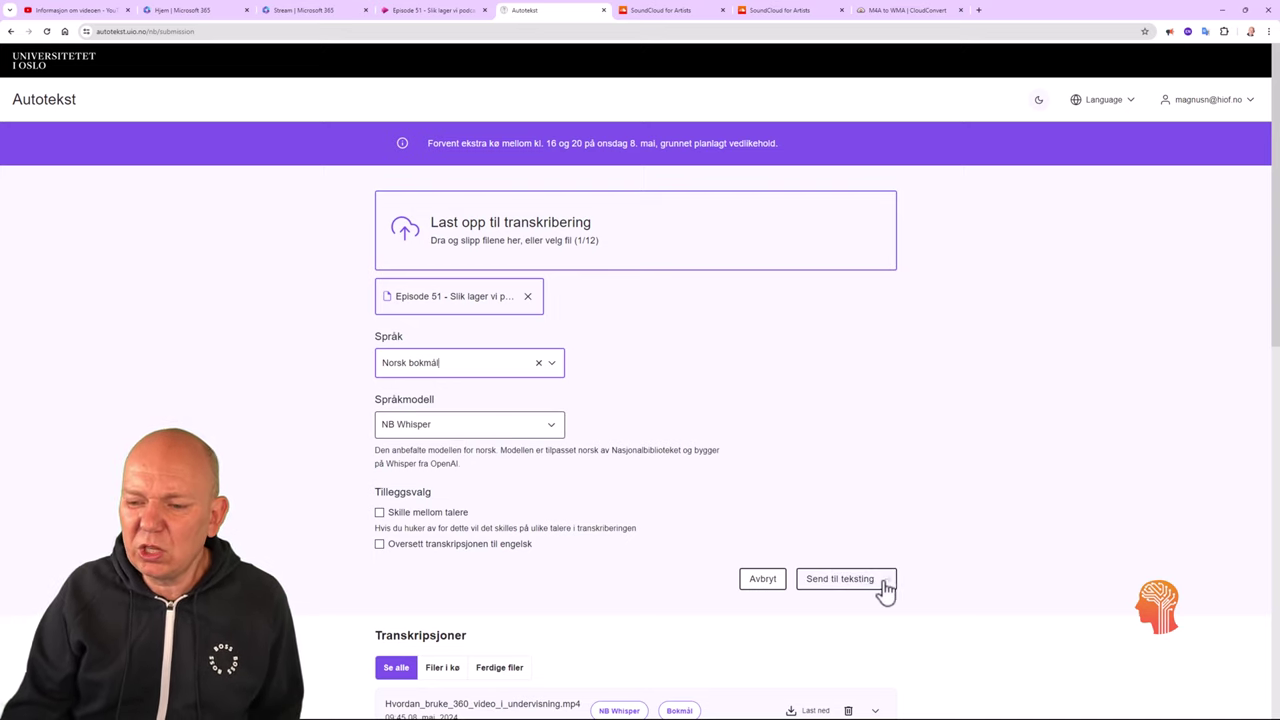
click(868, 588)
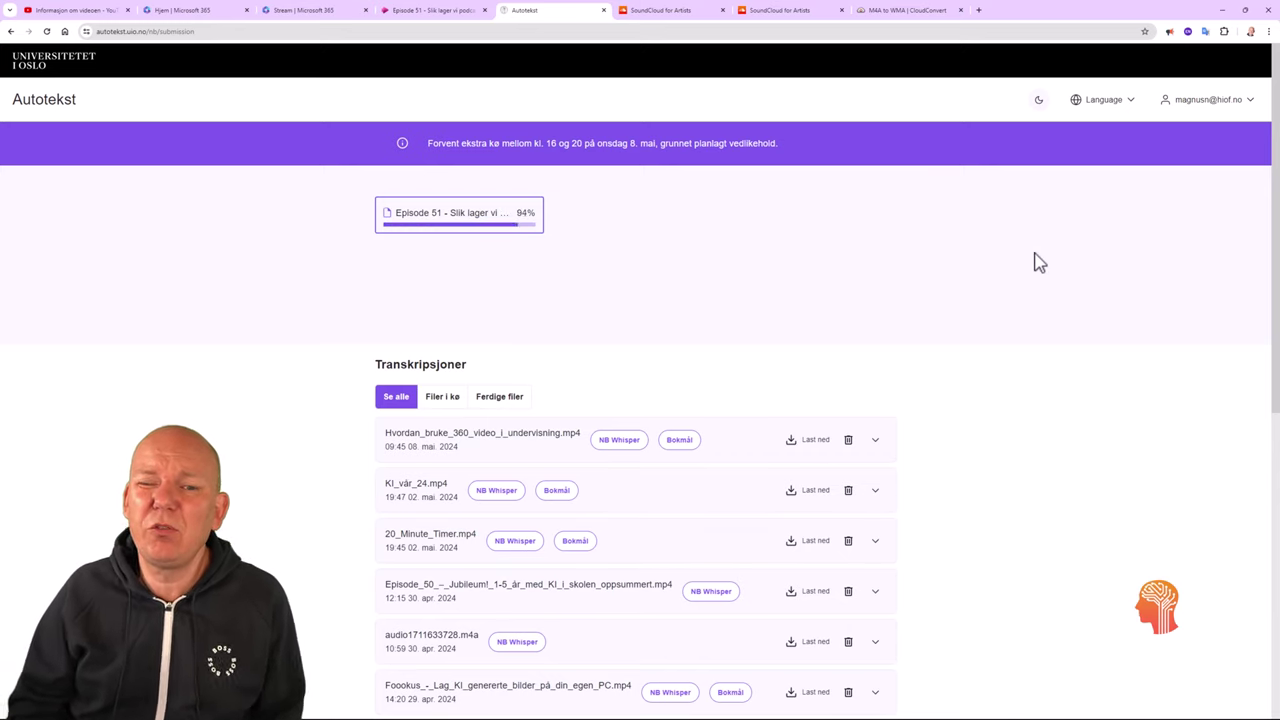
key(alt+Tab)
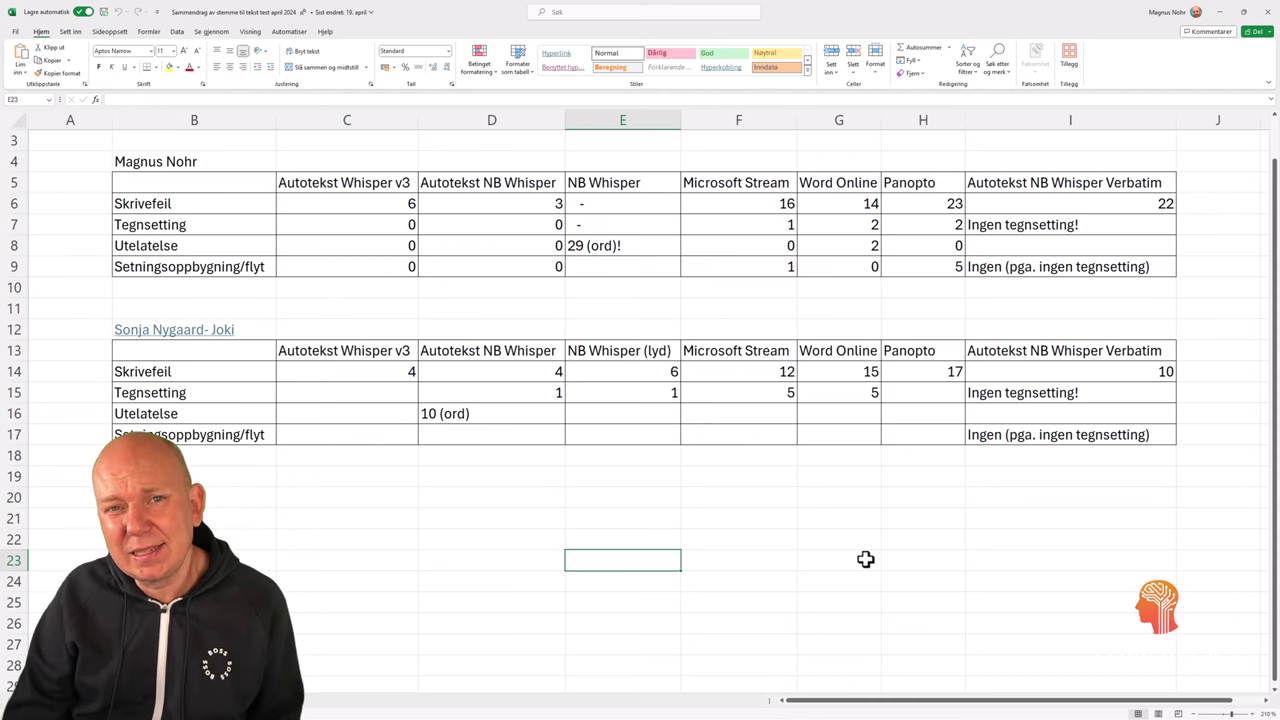
Point out the Panopto, Microsoft Stream and Autotekst NB Whisper result columns, then minimize Excel.
click(938, 119)
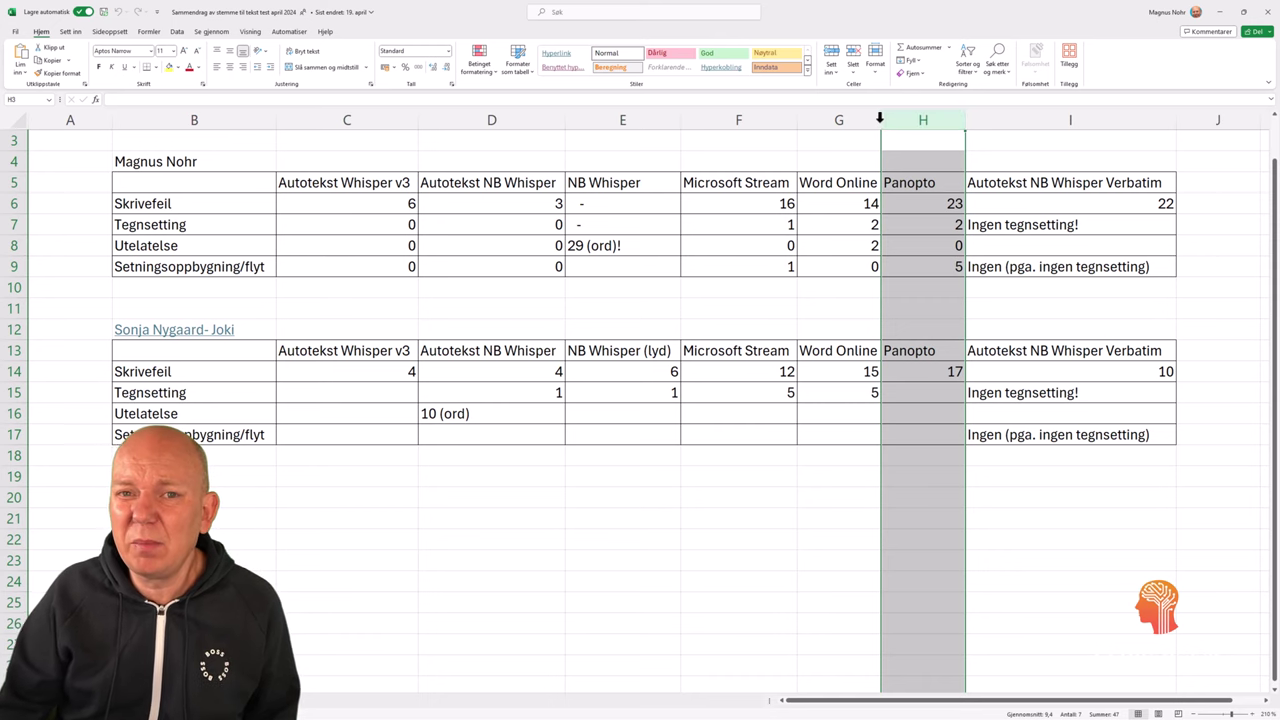
click(770, 118)
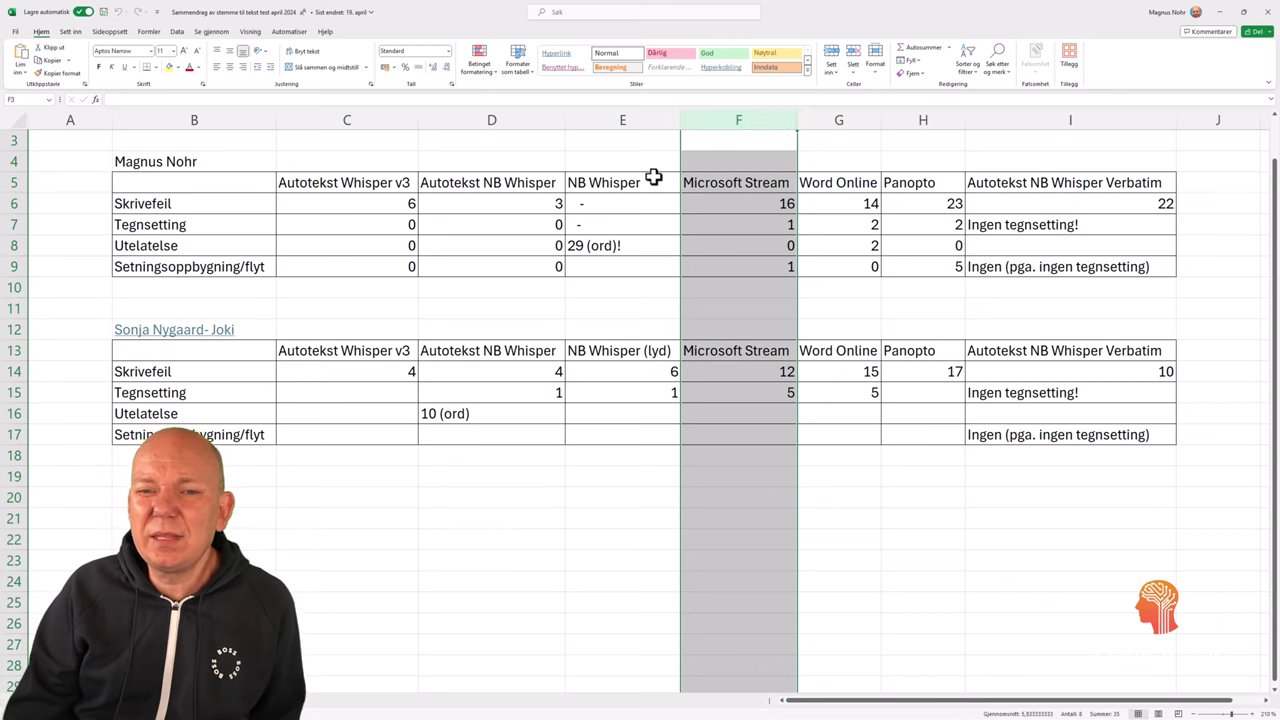
click(511, 114)
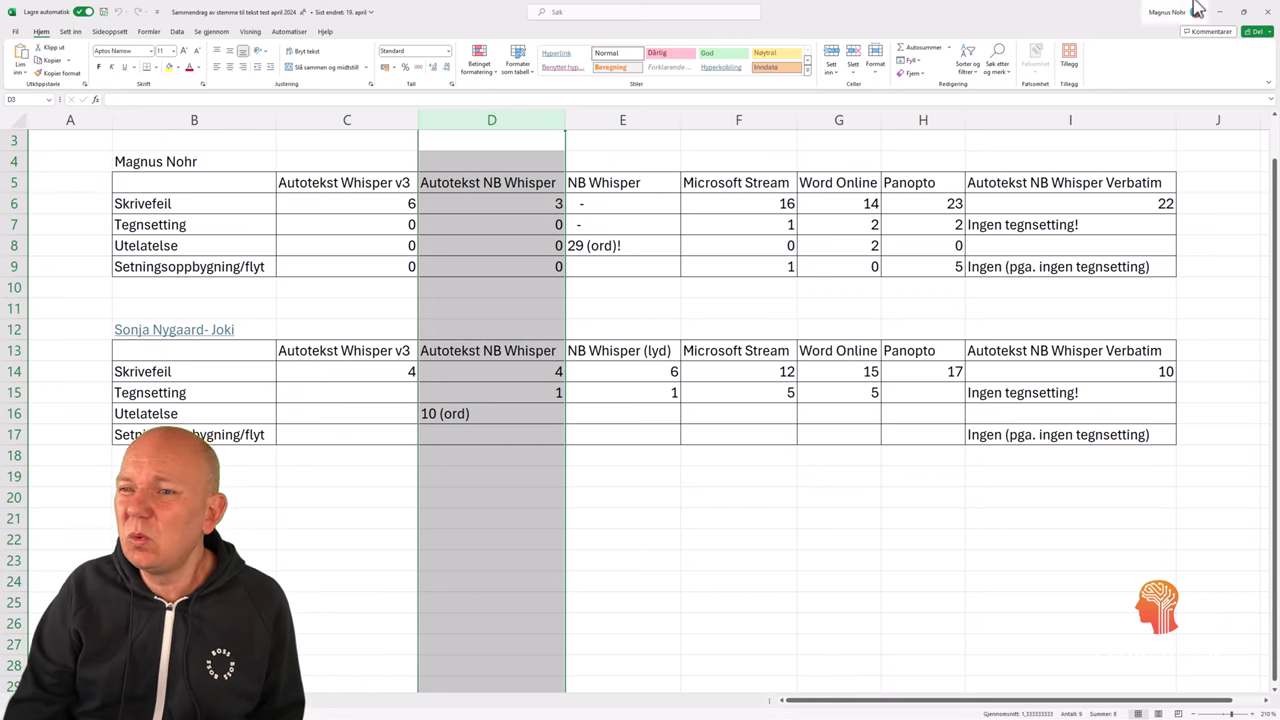
click(1224, 12)
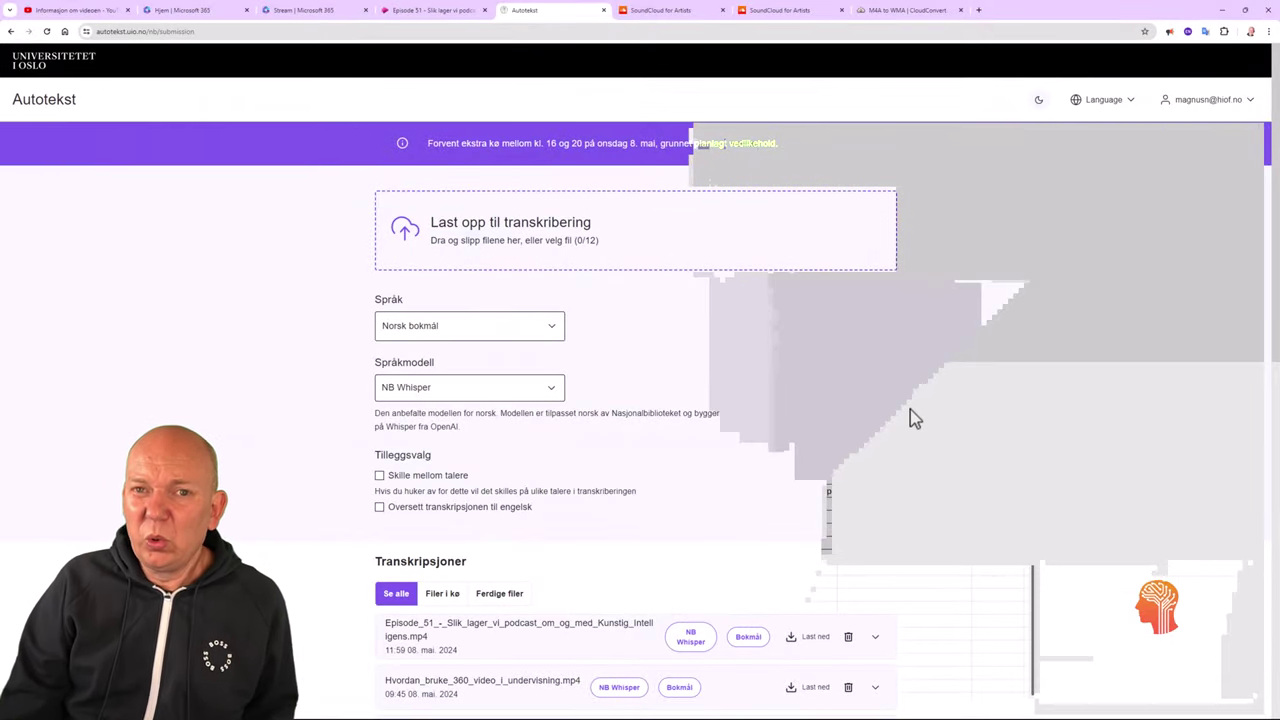
Download the Episode 51 transcript from Autotekst as an SRT (undertekster) subtitle file.
scroll(926, 446, down, 2)
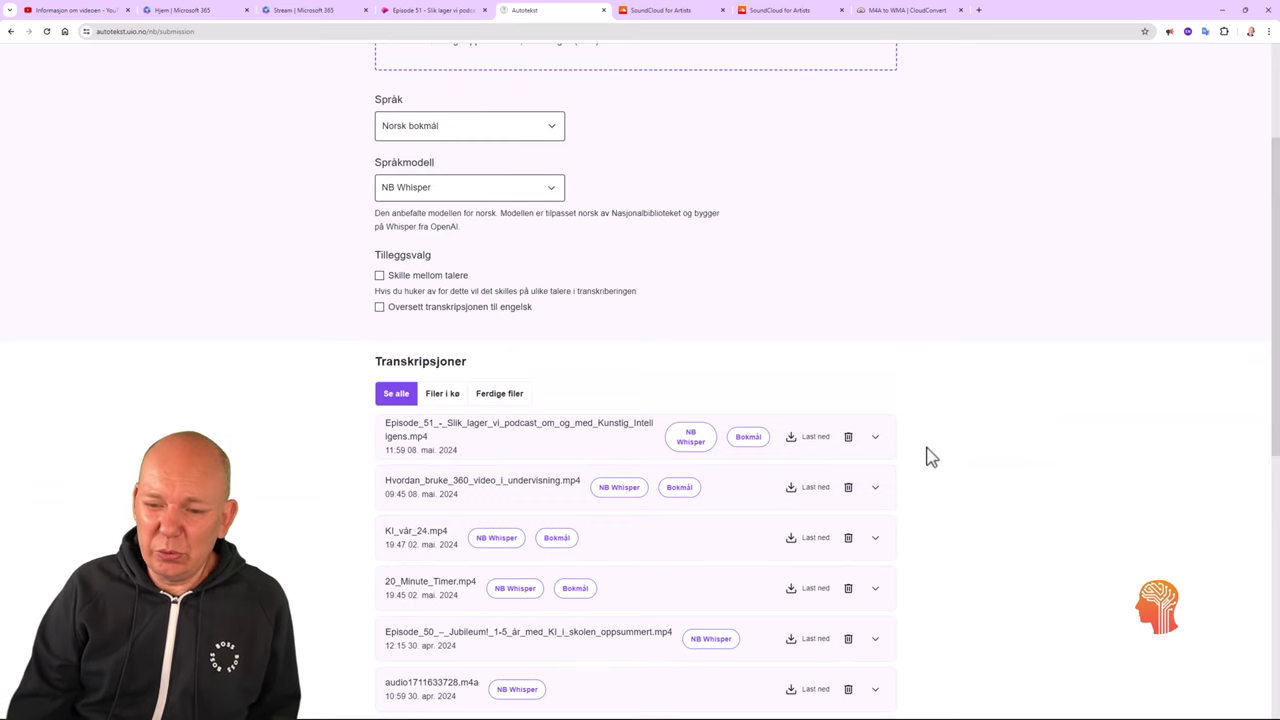
click(812, 442)
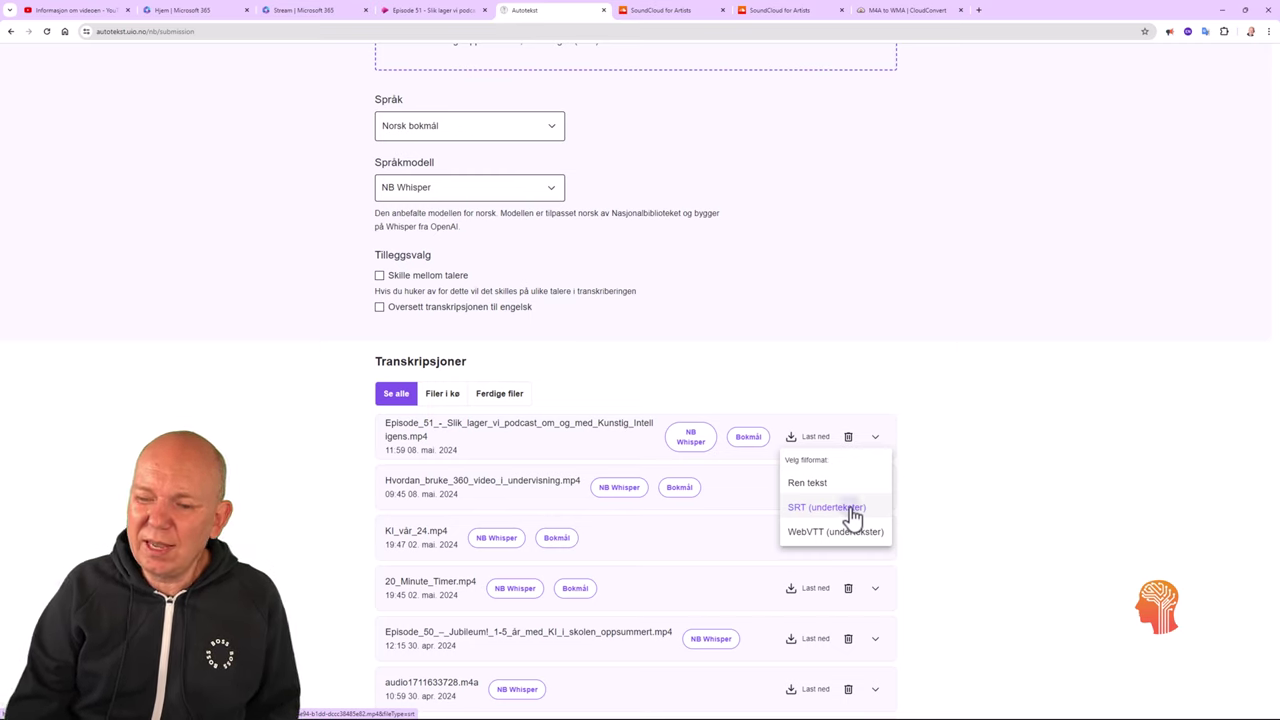
click(850, 509)
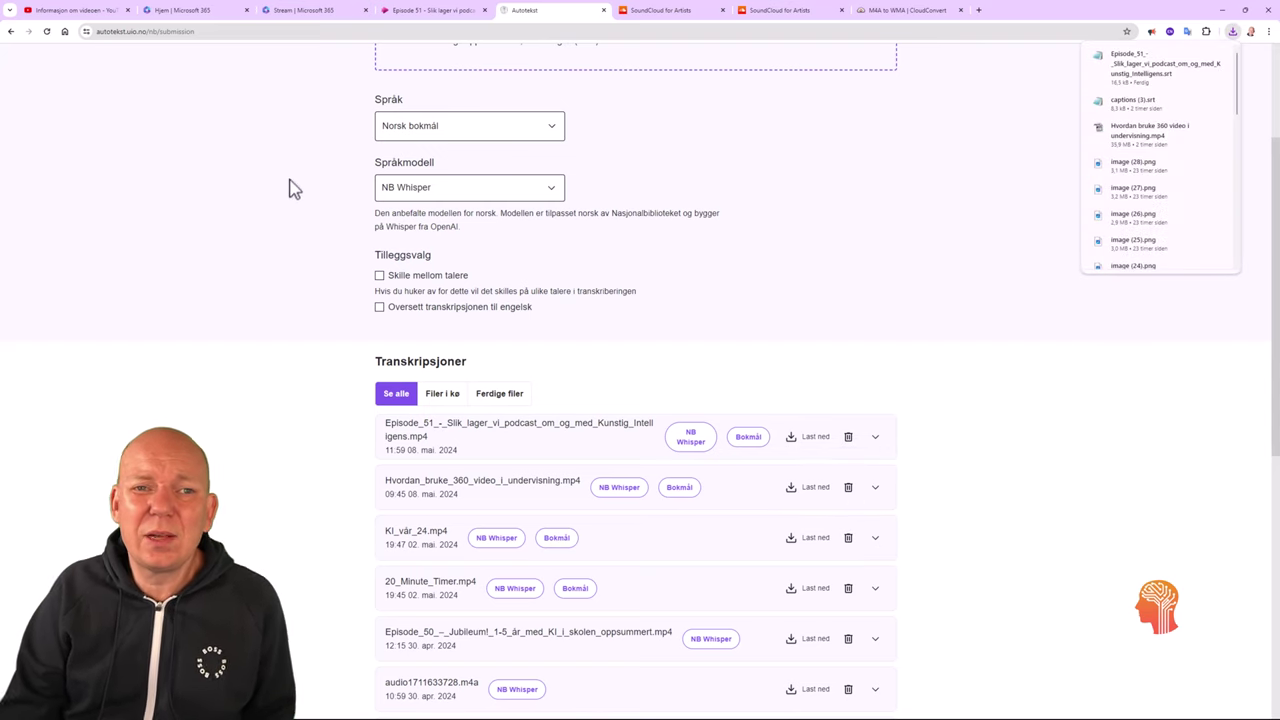
click(84, 14)
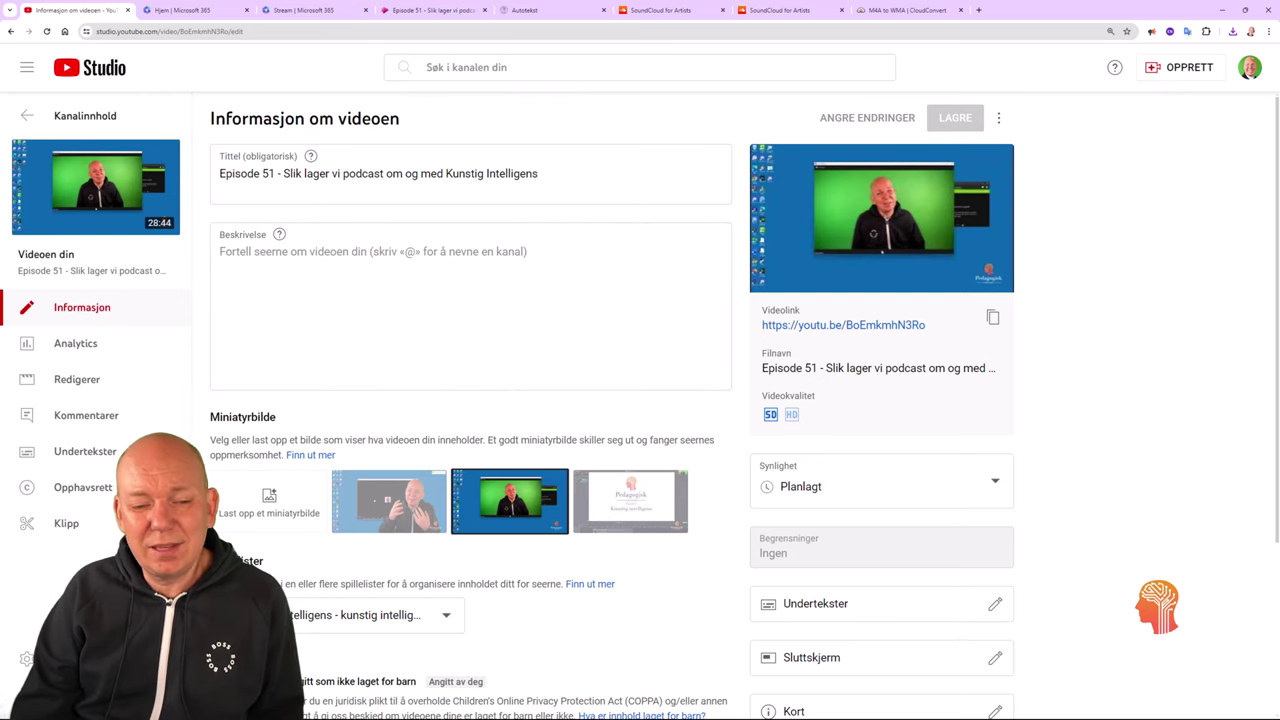
Load the Episode 51 subtitle file with timecodes from Downloads into the Norwegian subtitles editor.
click(88, 453)
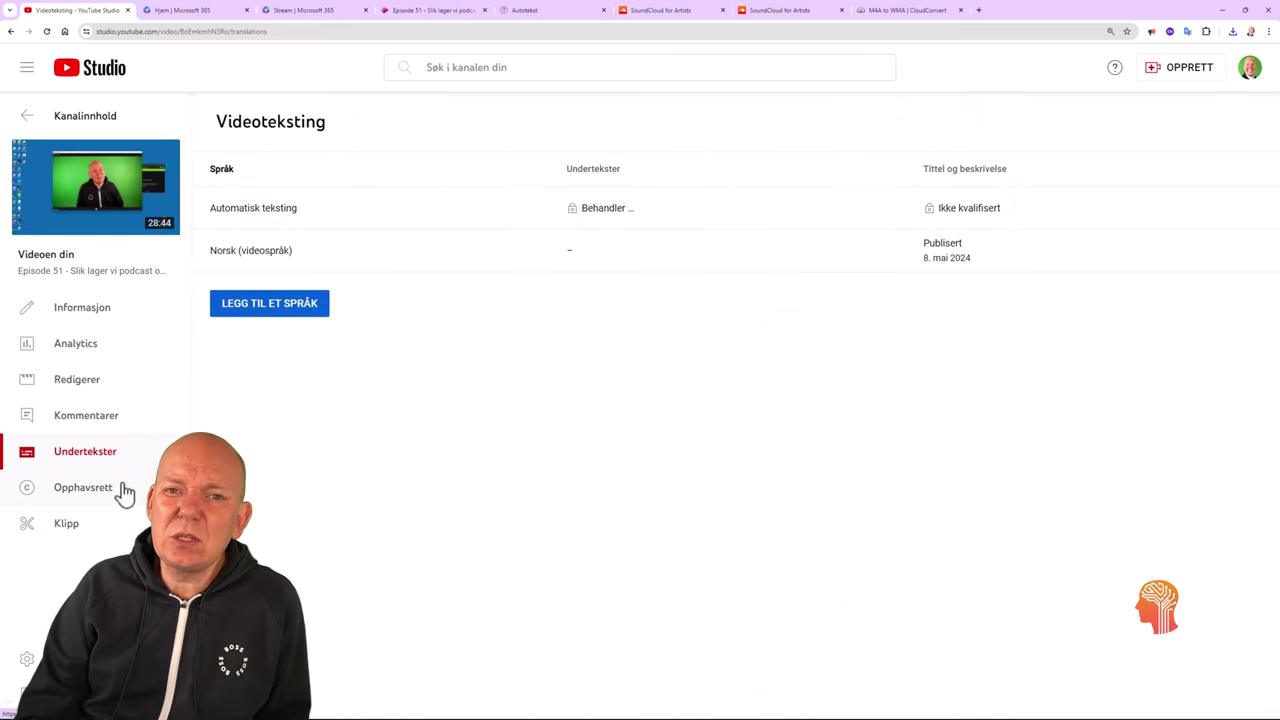
click(582, 254)
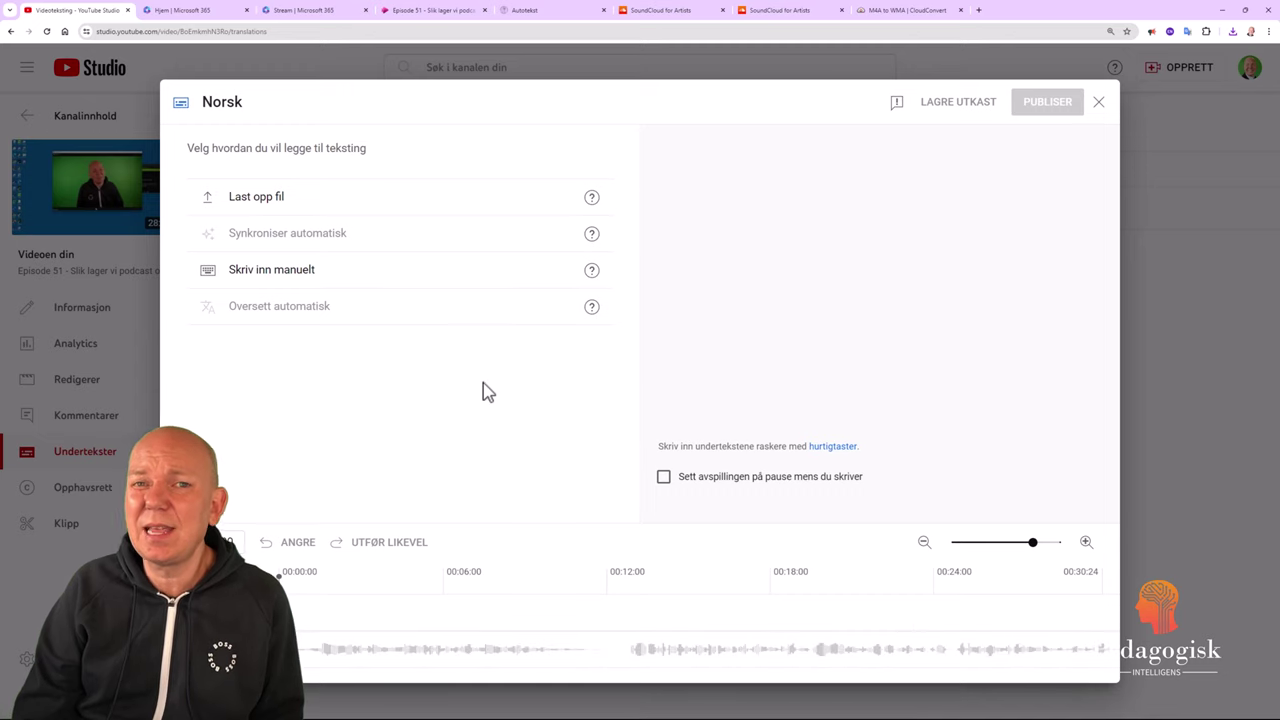
click(285, 200)
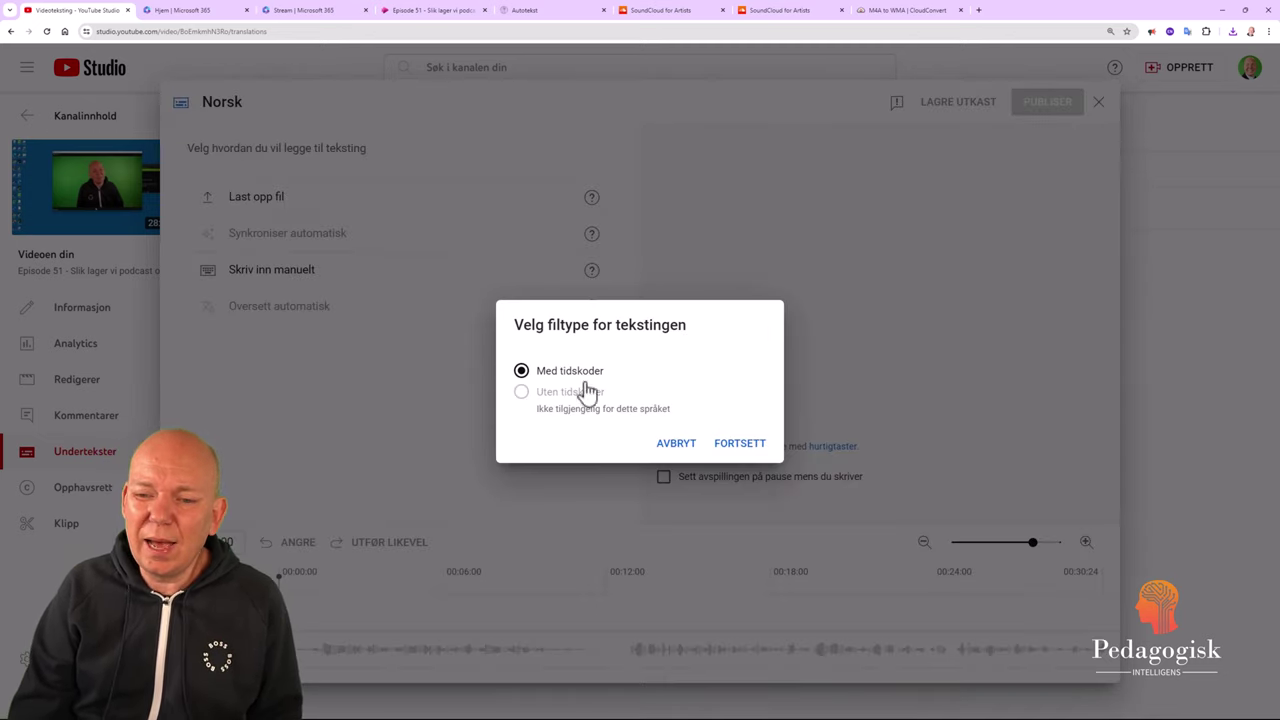
click(756, 446)
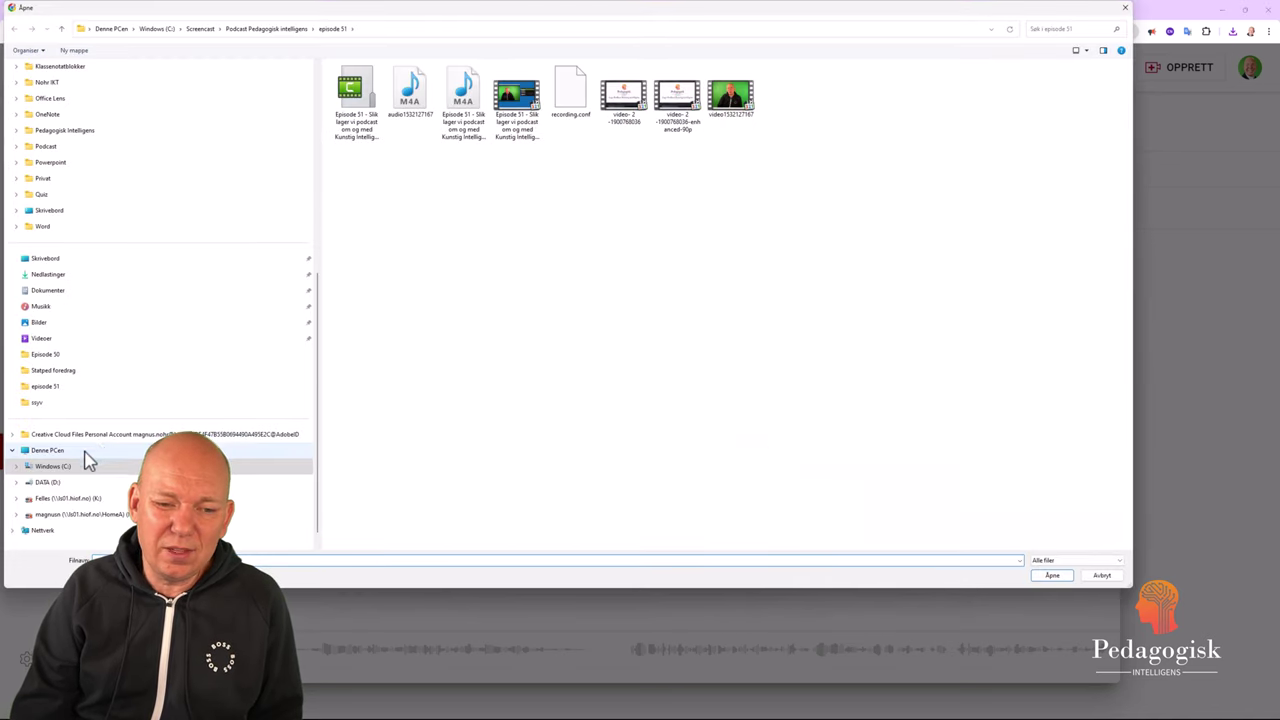
click(78, 277)
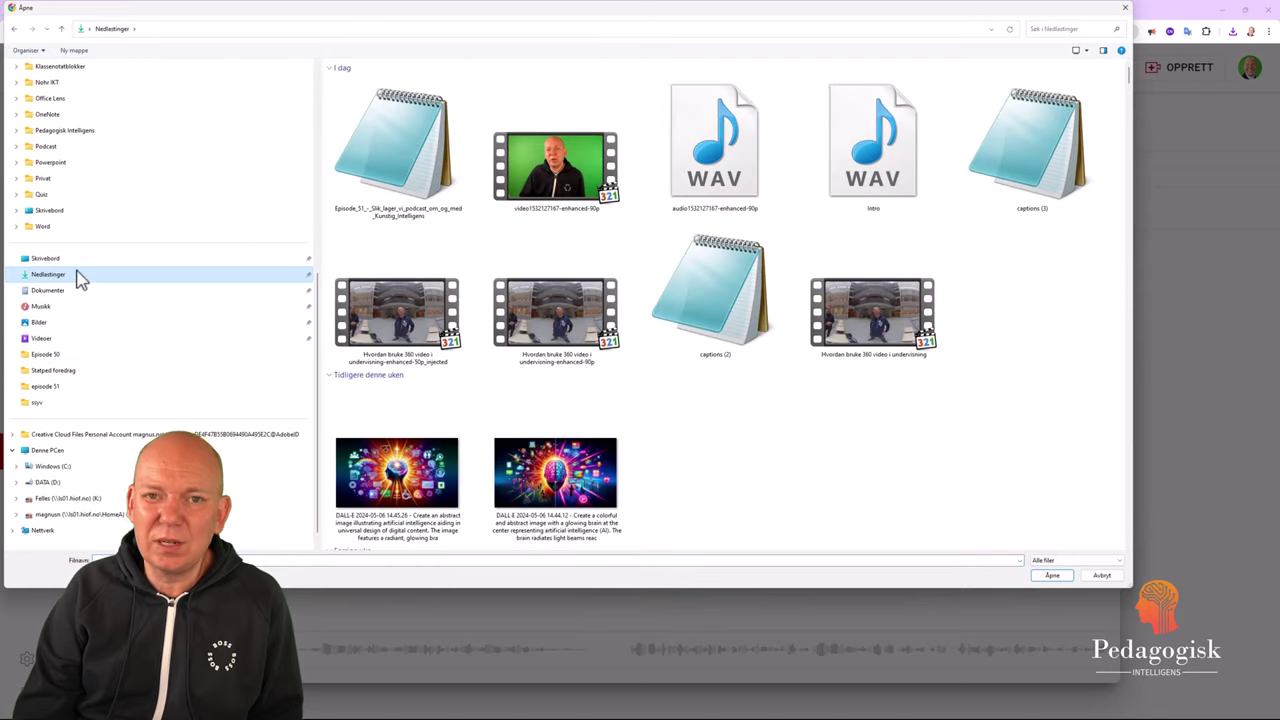
click(416, 163)
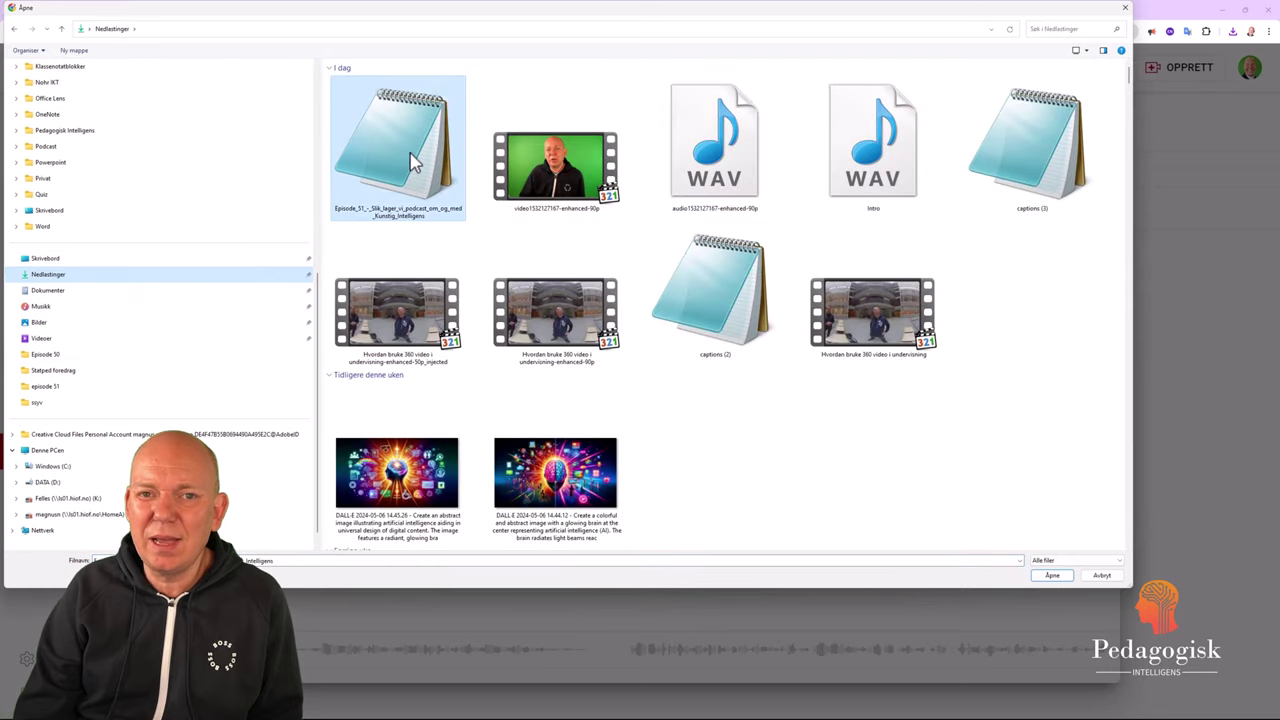
click(1055, 575)
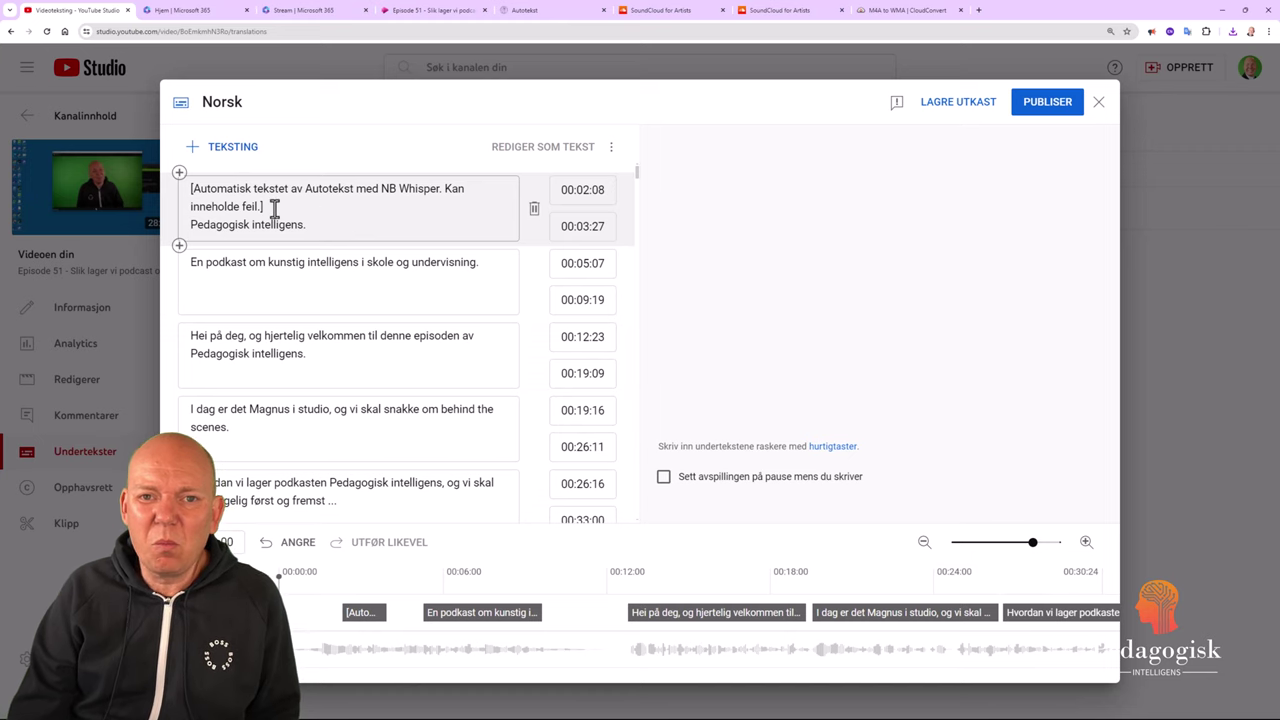
Delete the automatic-transcription disclaimer from the first caption and publish the Norwegian subtitles.
drag(274, 207, 183, 190)
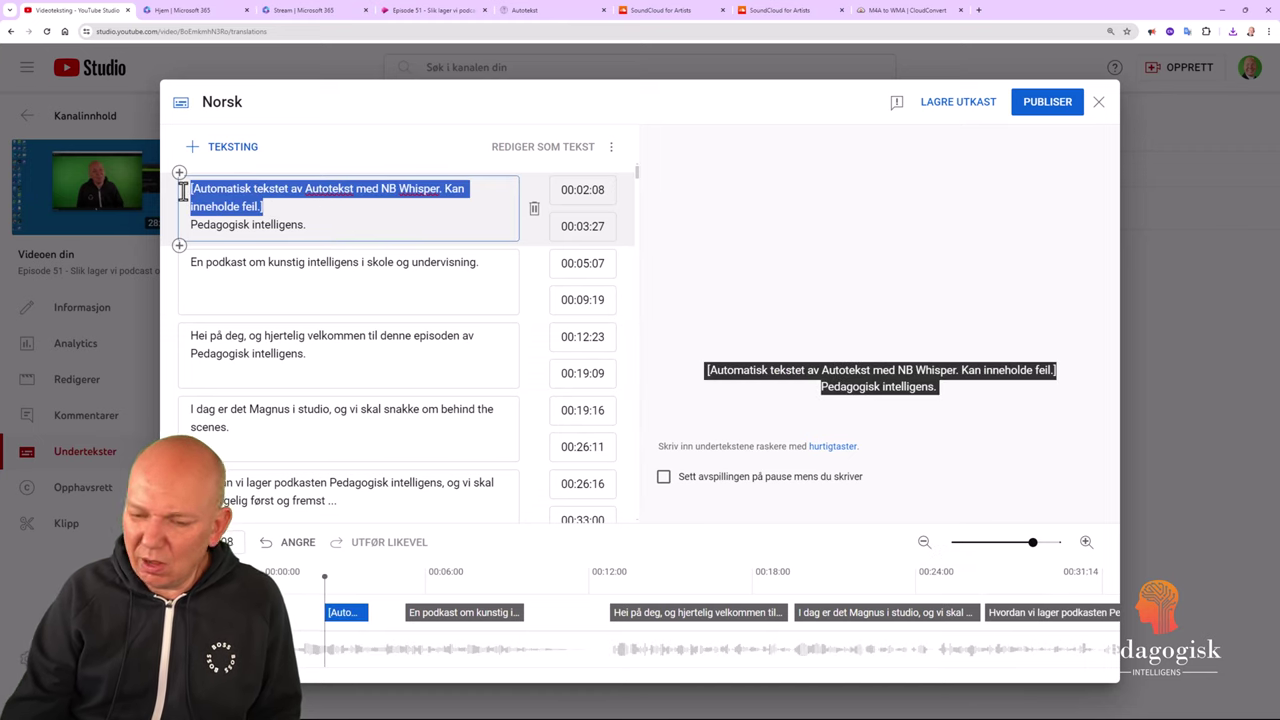
key(BackSpace)
scroll(320, 280, down, 1)
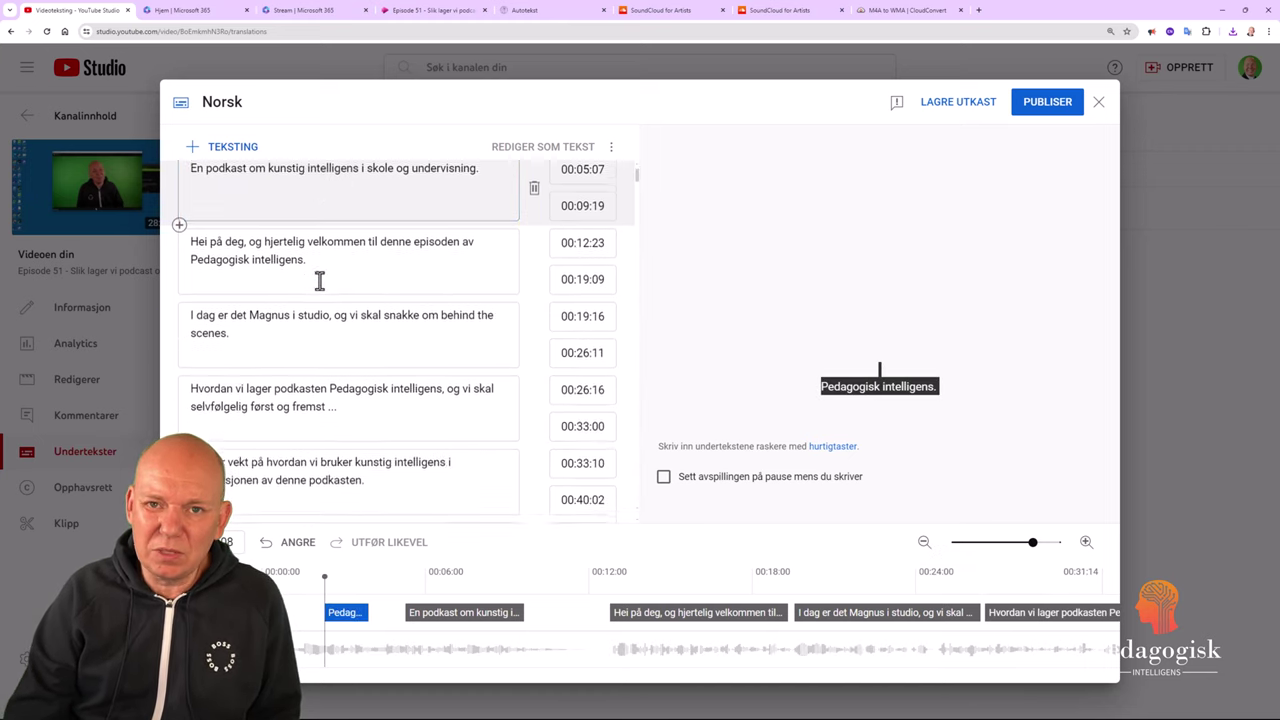
scroll(320, 282, down, 3)
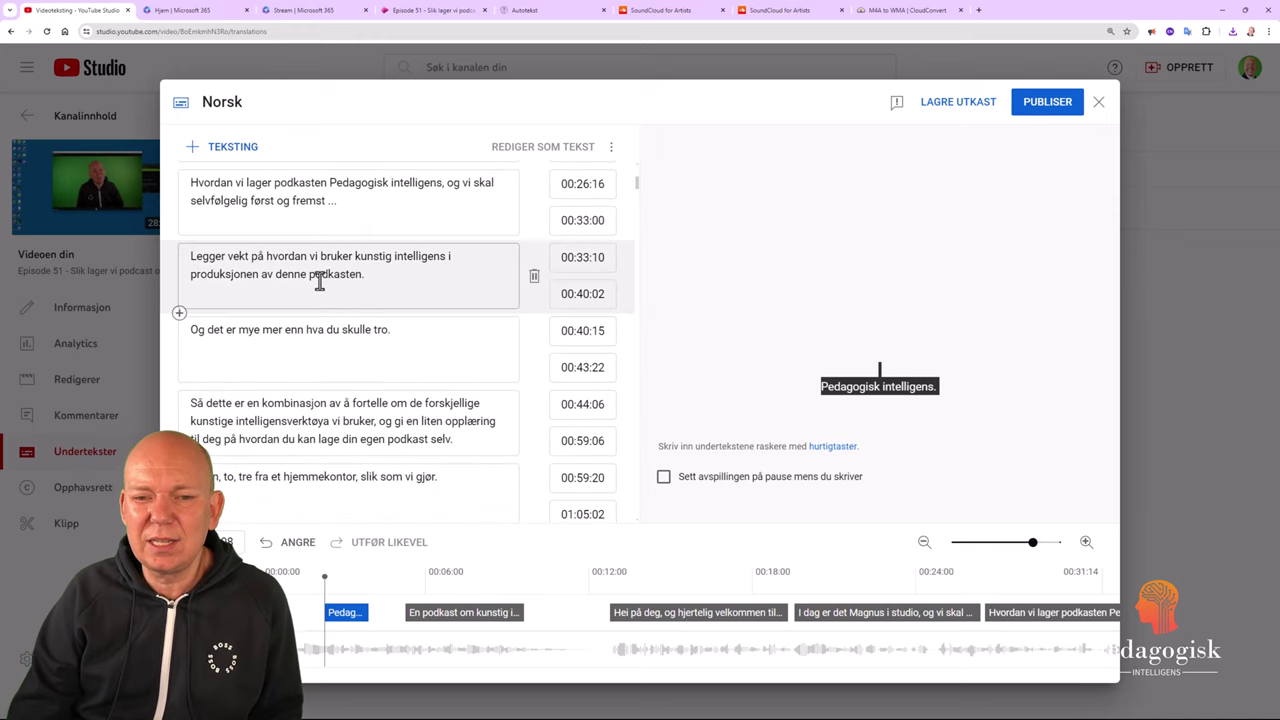
scroll(320, 282, down, 3)
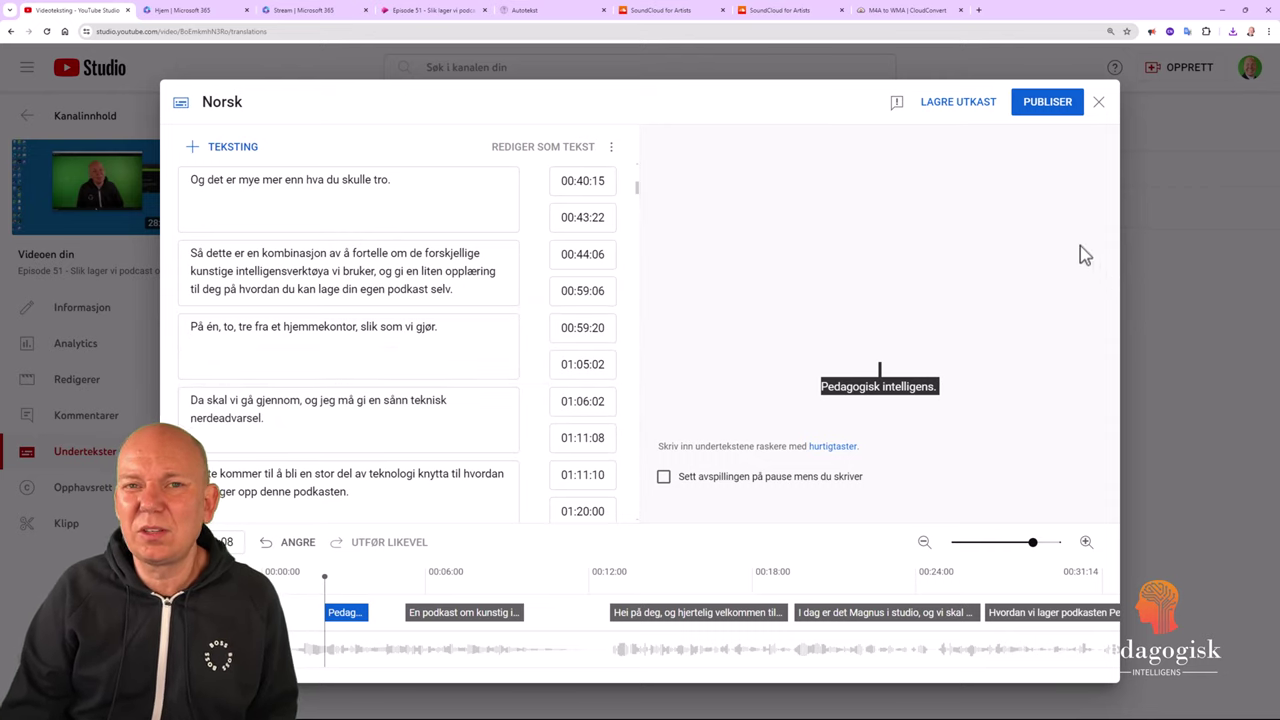
click(1054, 116)
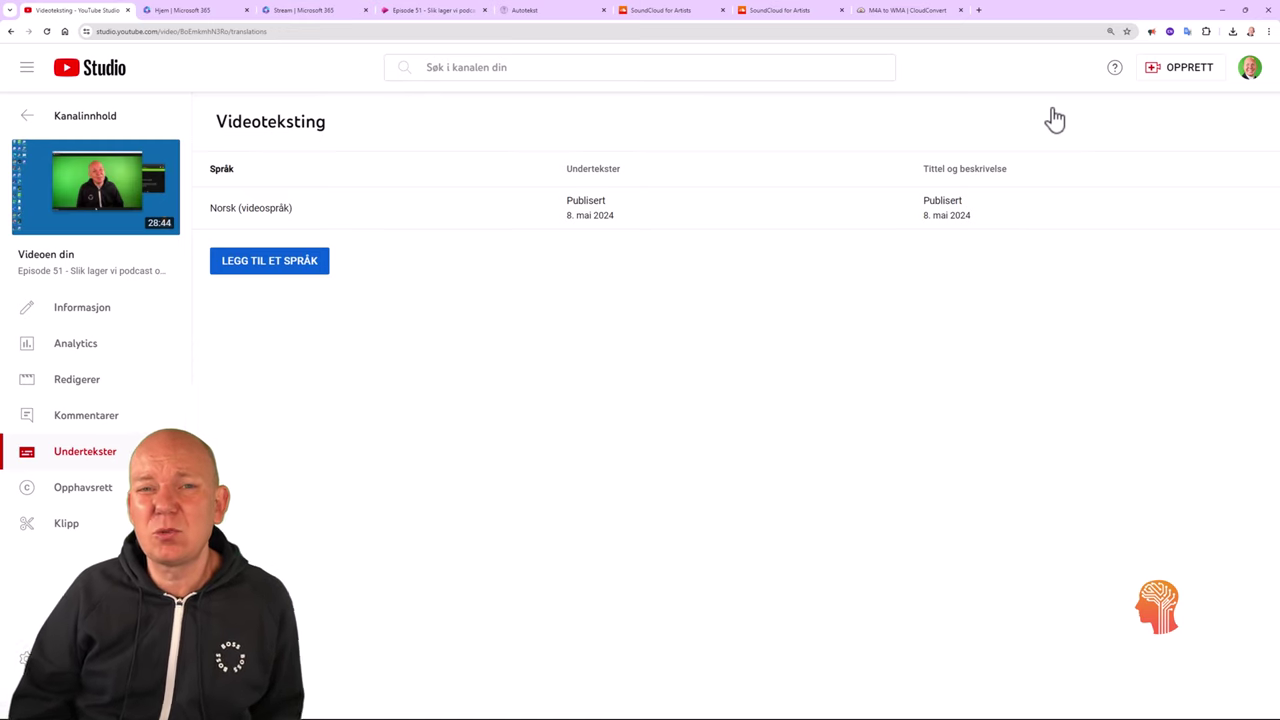
click(448, 16)
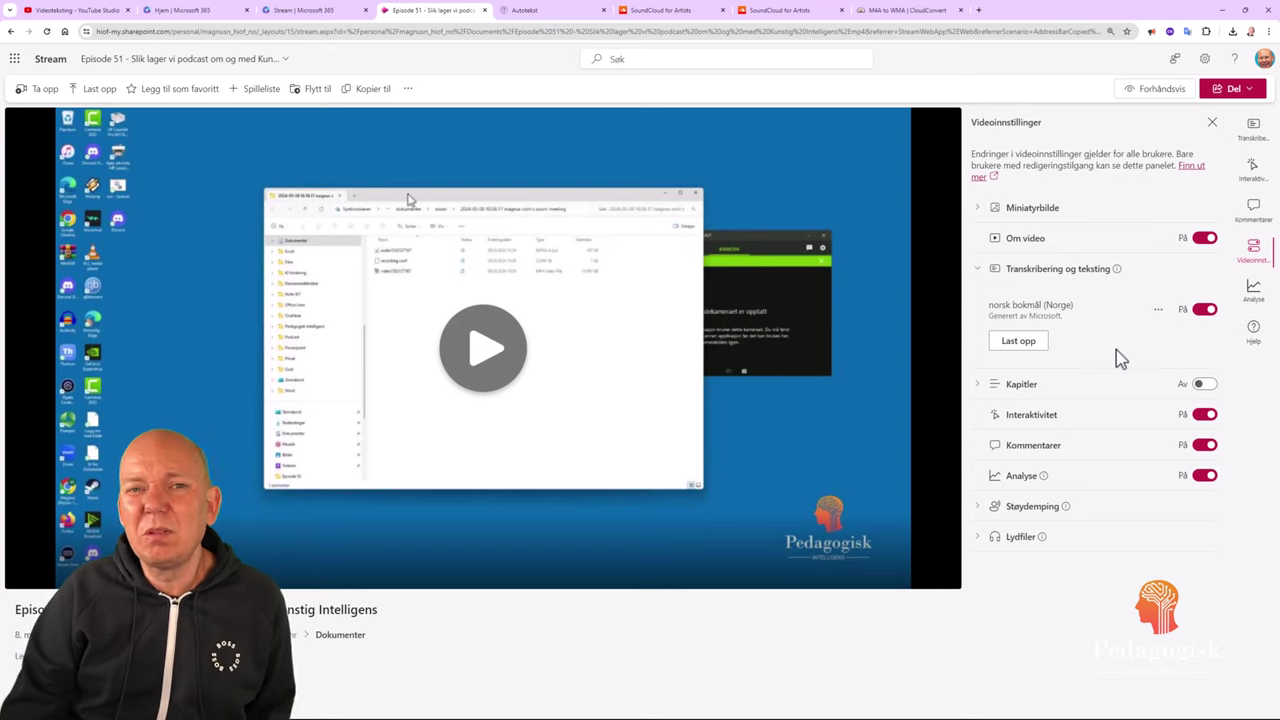
Download Stream's norsk bokmål transcript as .VTT, then open the episode's YouTube watch page.
click(1159, 316)
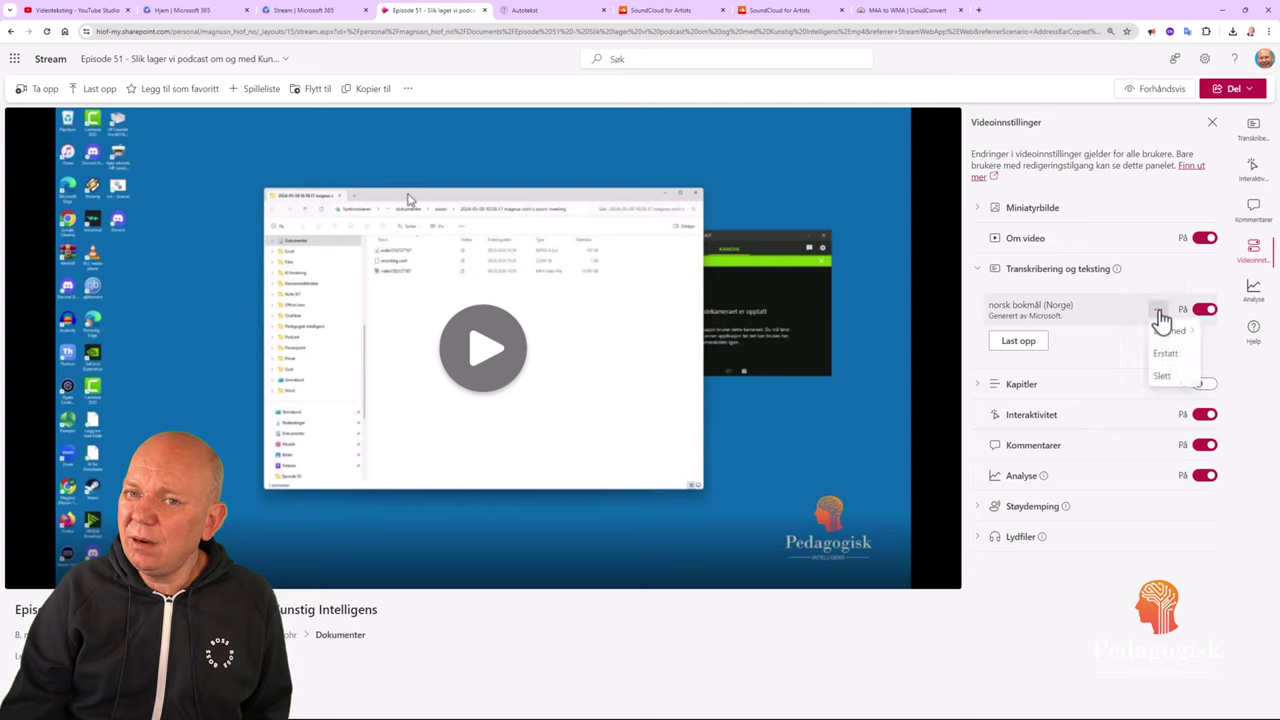
mouse_move(1182, 340)
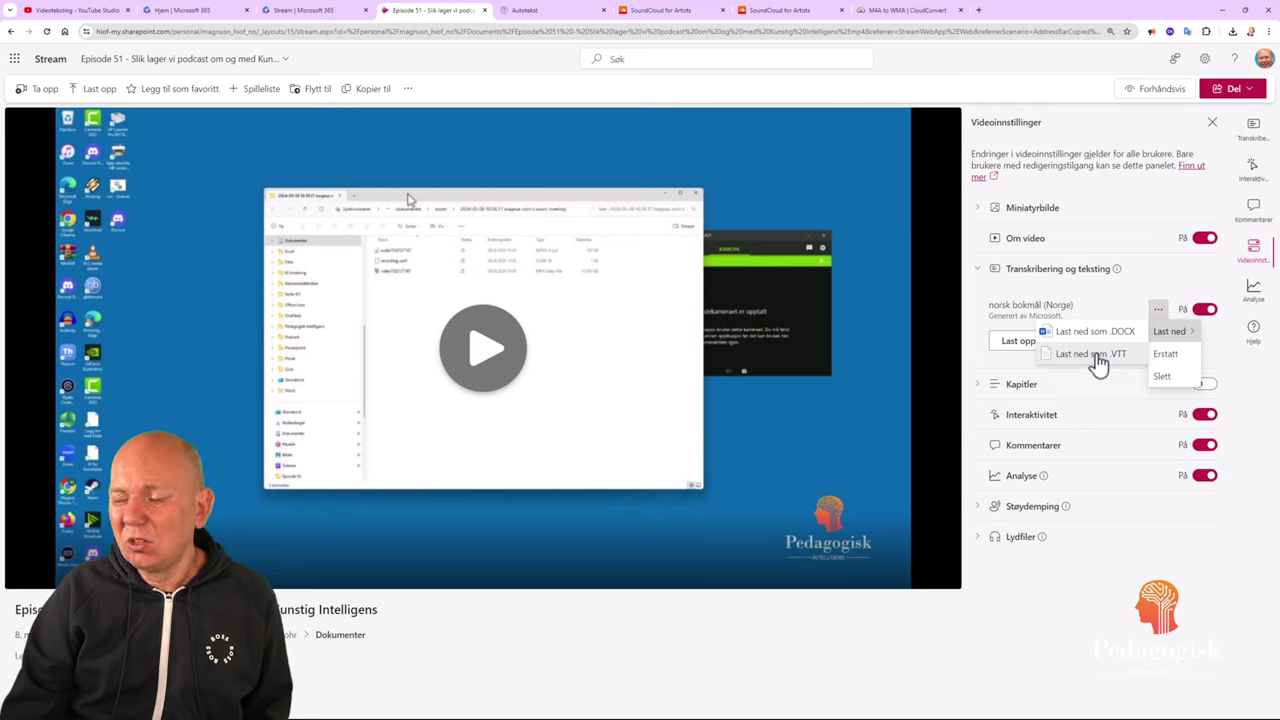
click(1090, 354)
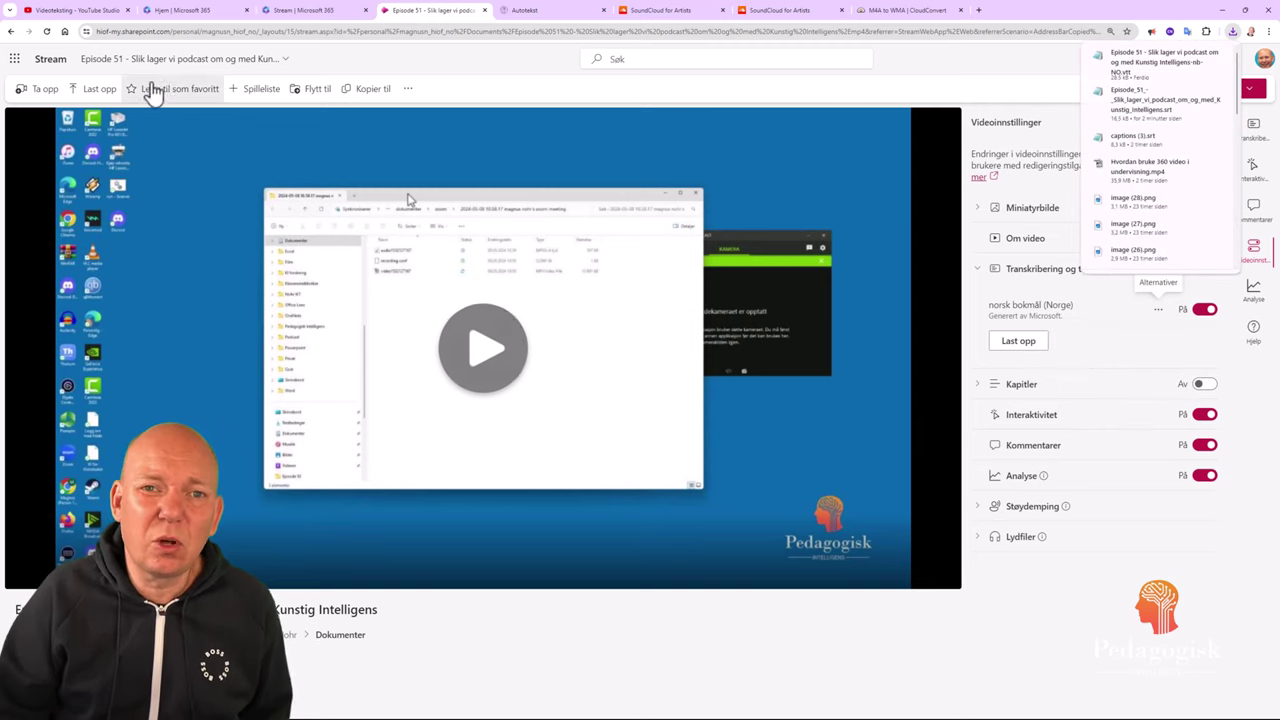
click(80, 10)
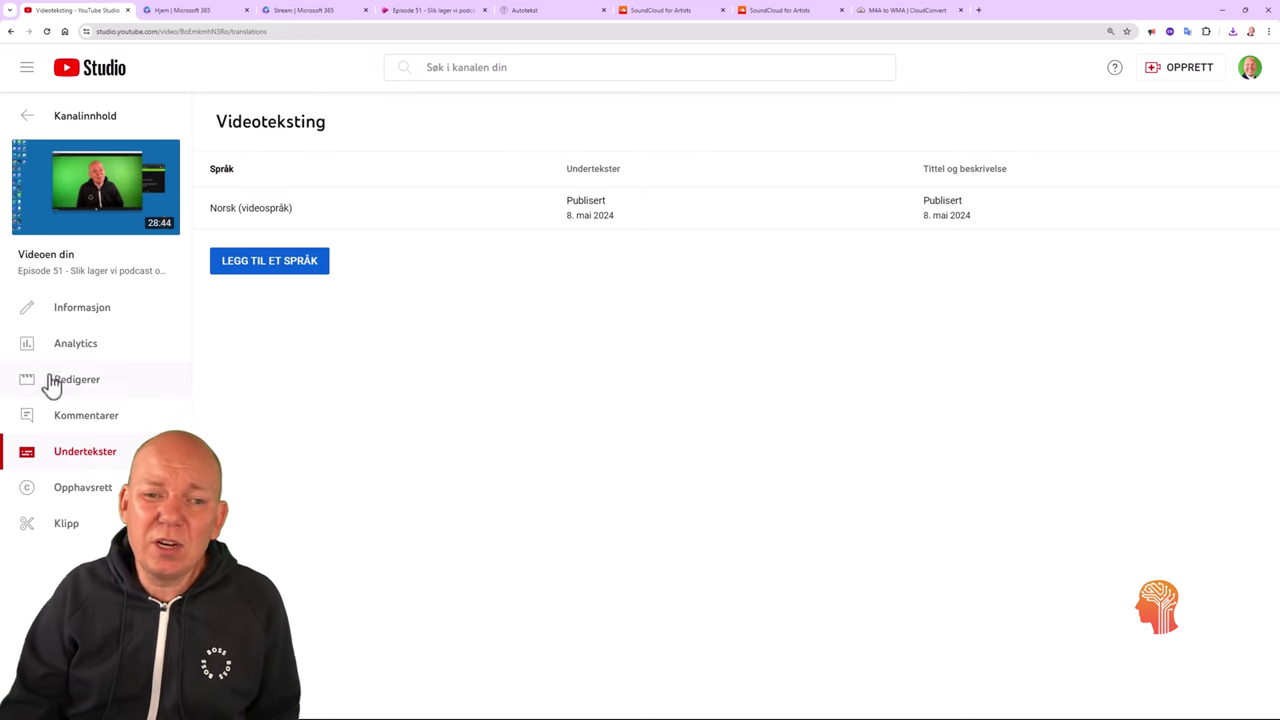
click(129, 182)
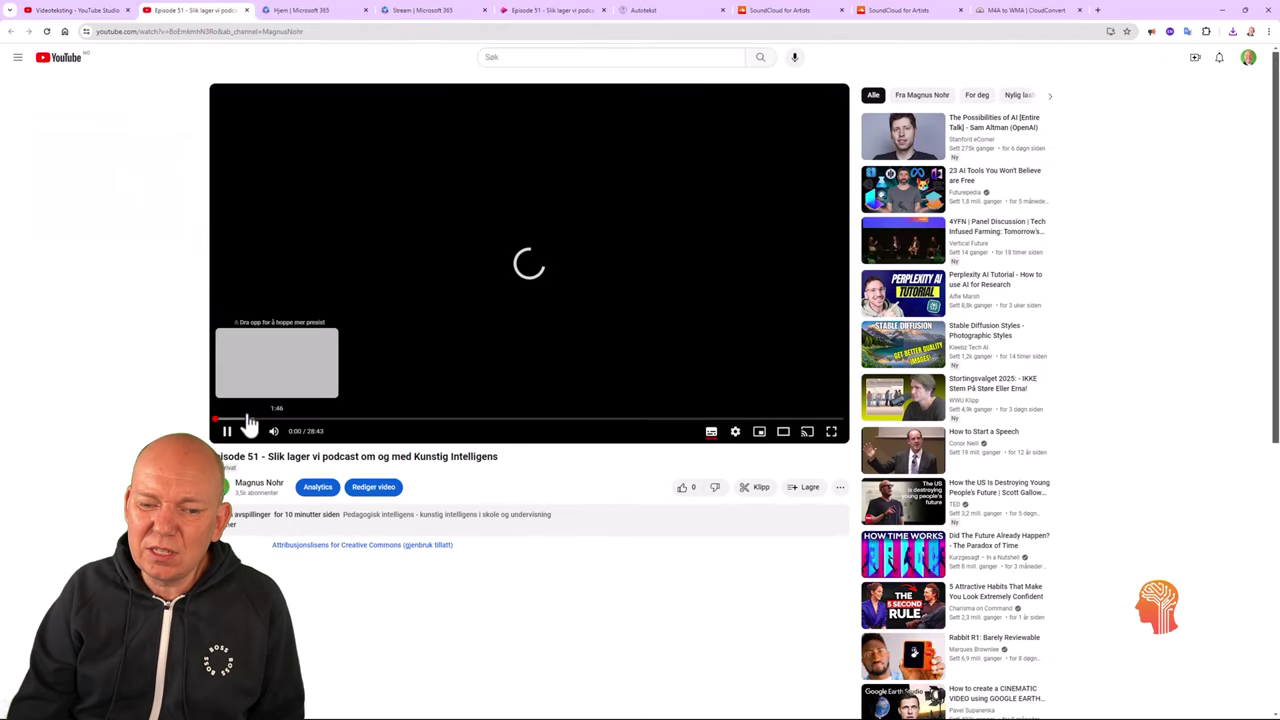
Pause the episode and auto-translate its Norwegian captions into English.
click(226, 431)
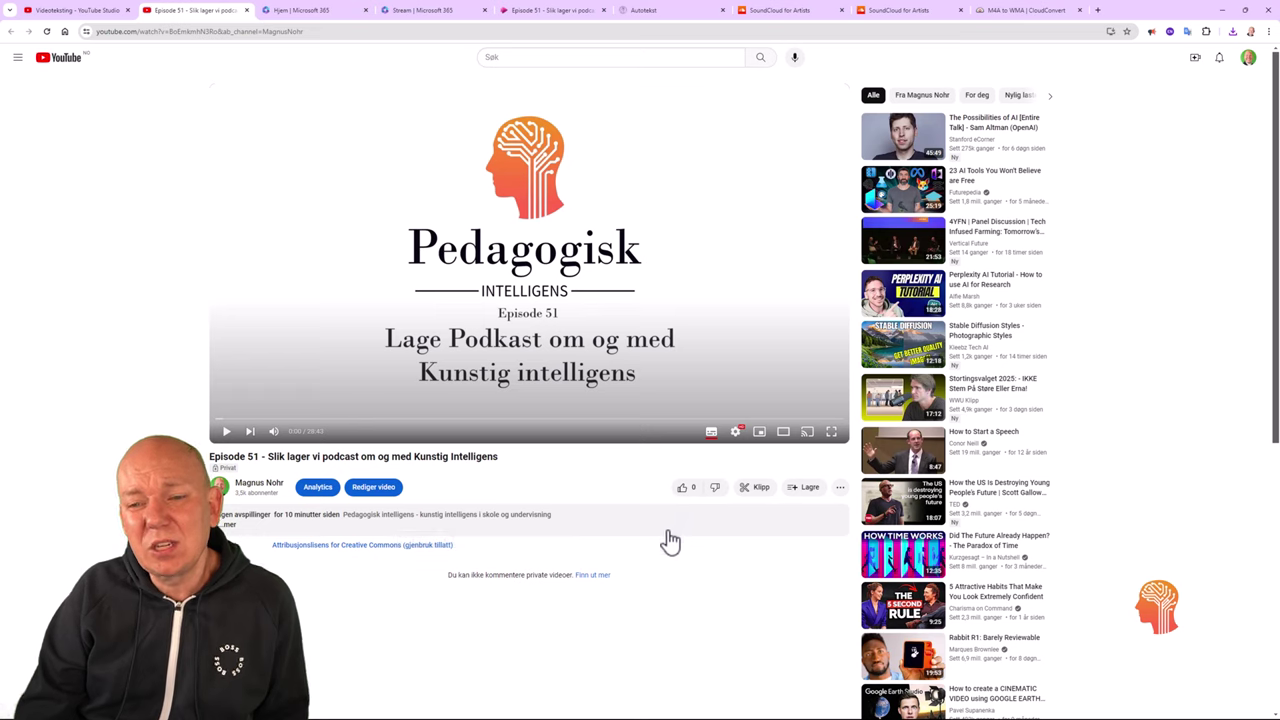
click(736, 433)
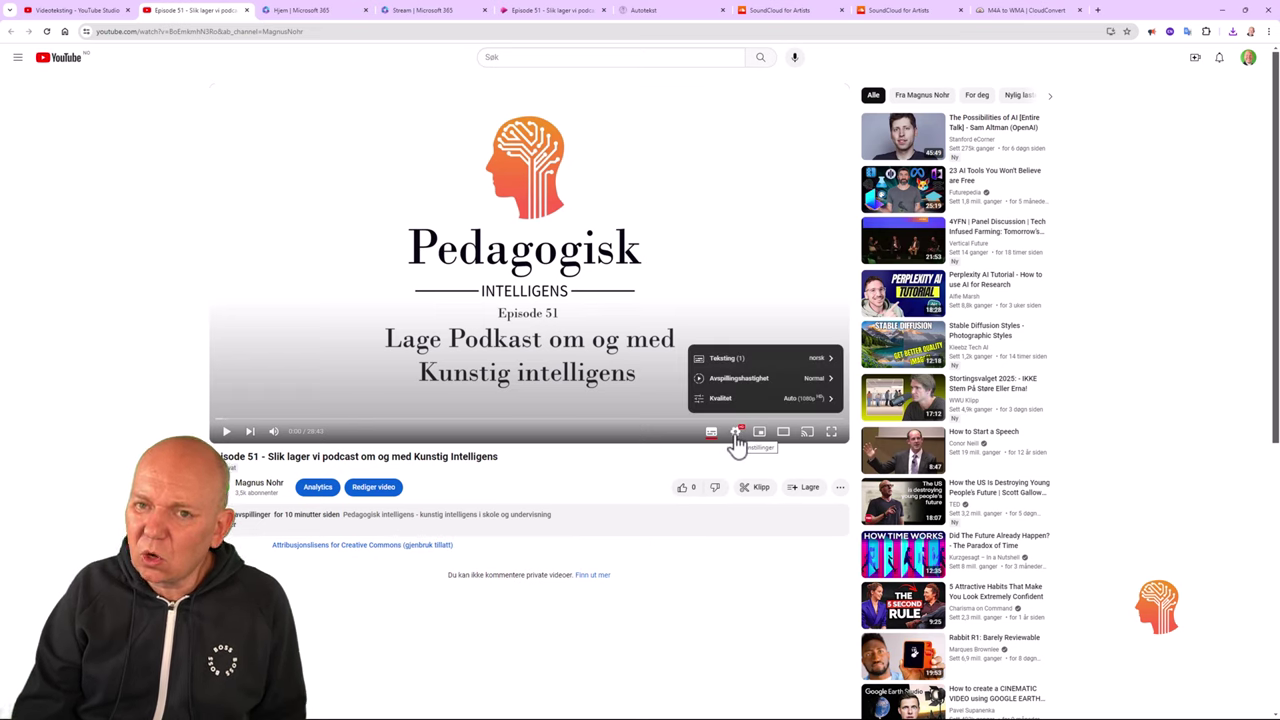
click(787, 364)
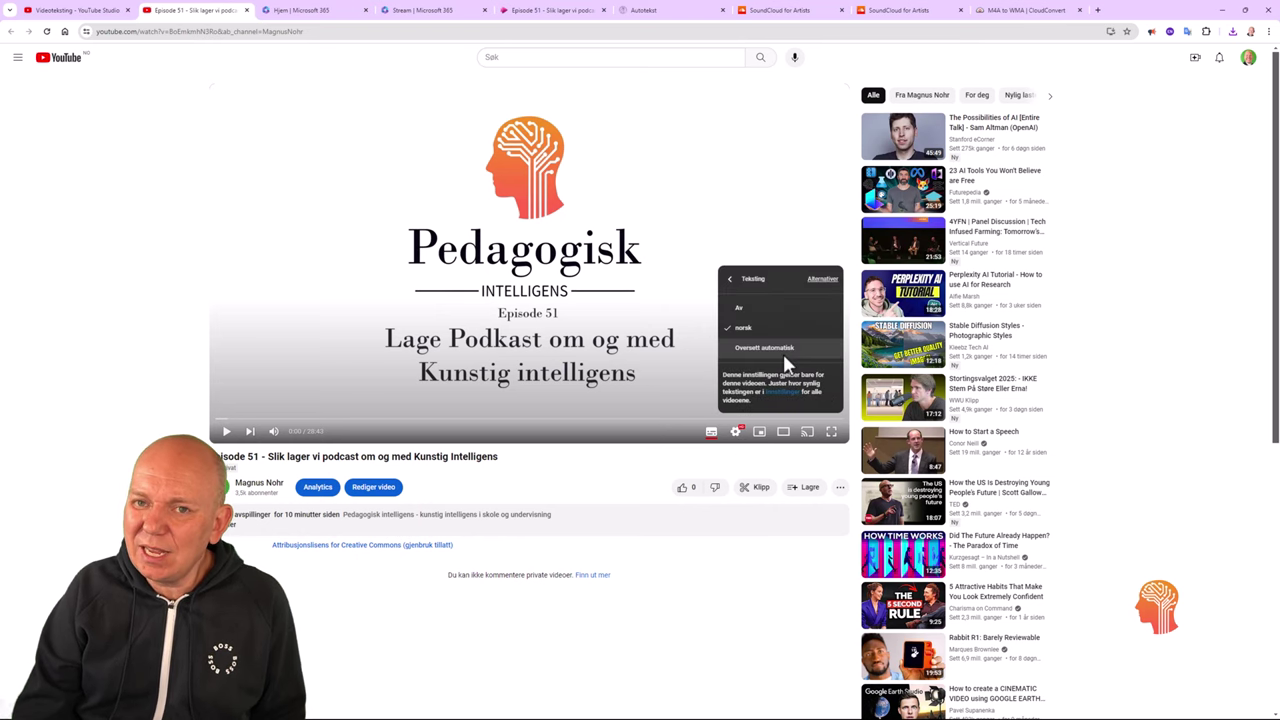
click(764, 348)
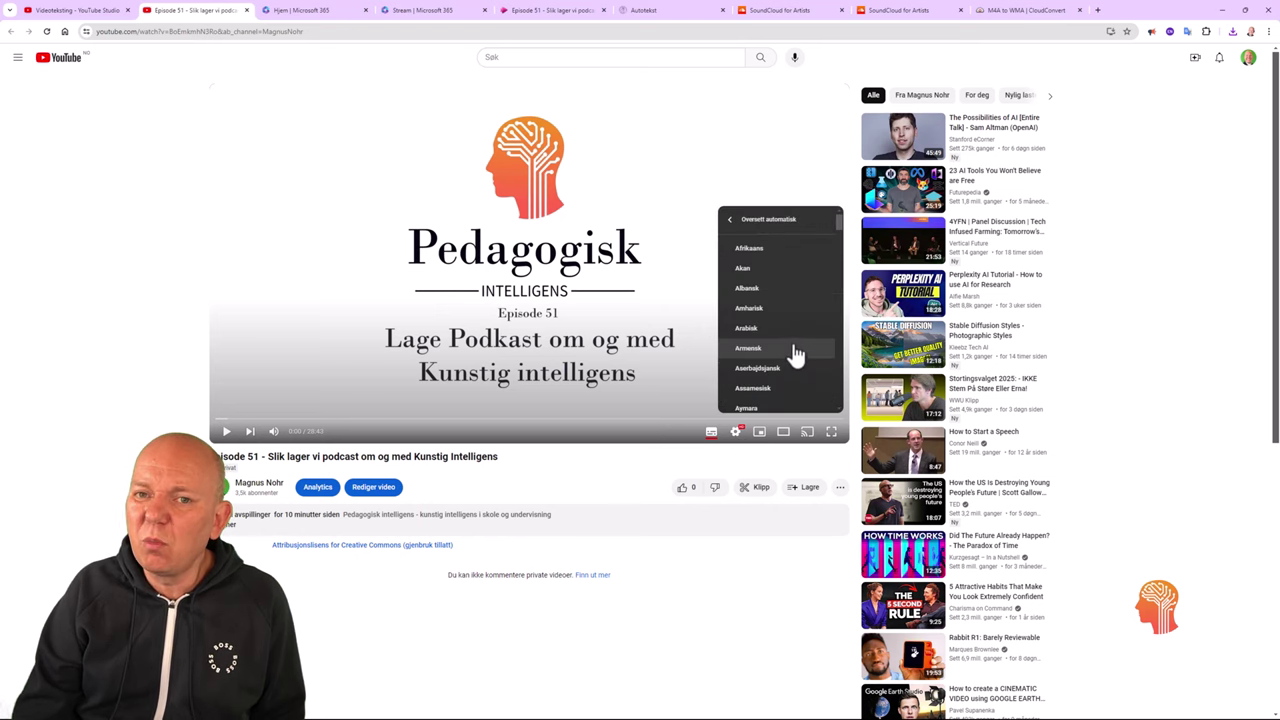
scroll(795, 354, down, 5)
scroll(795, 354, up, 3)
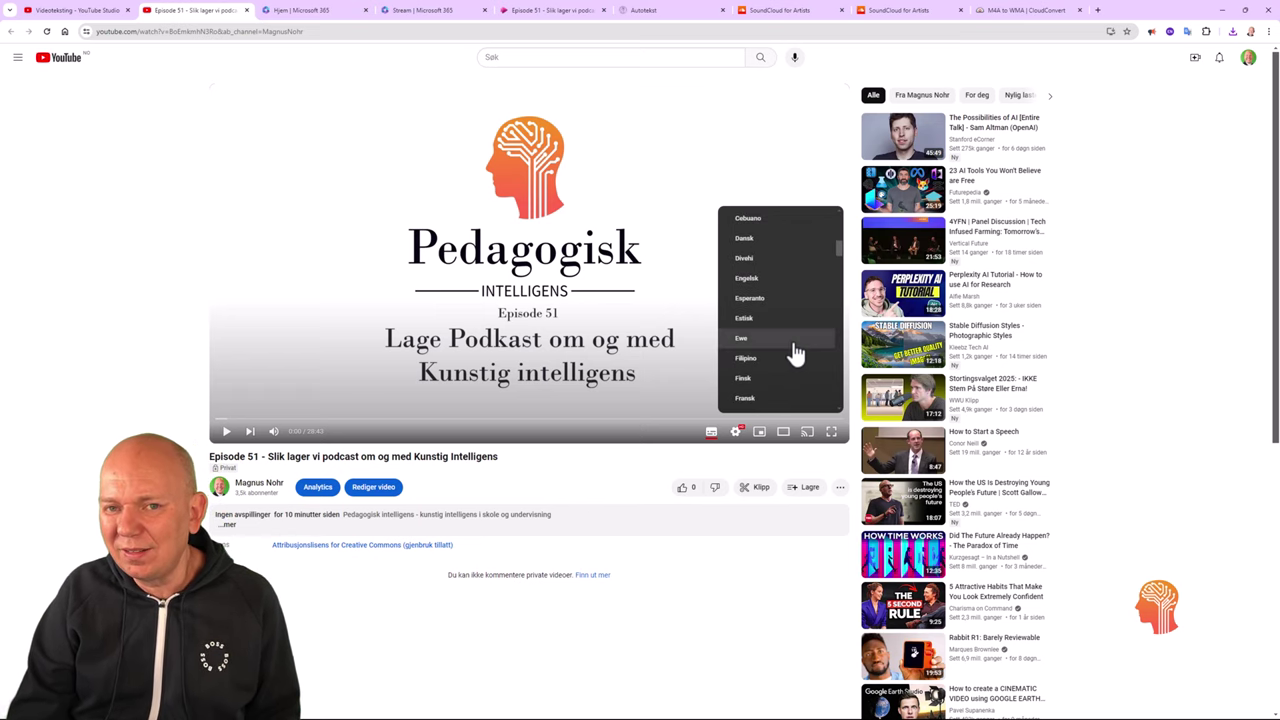
click(805, 283)
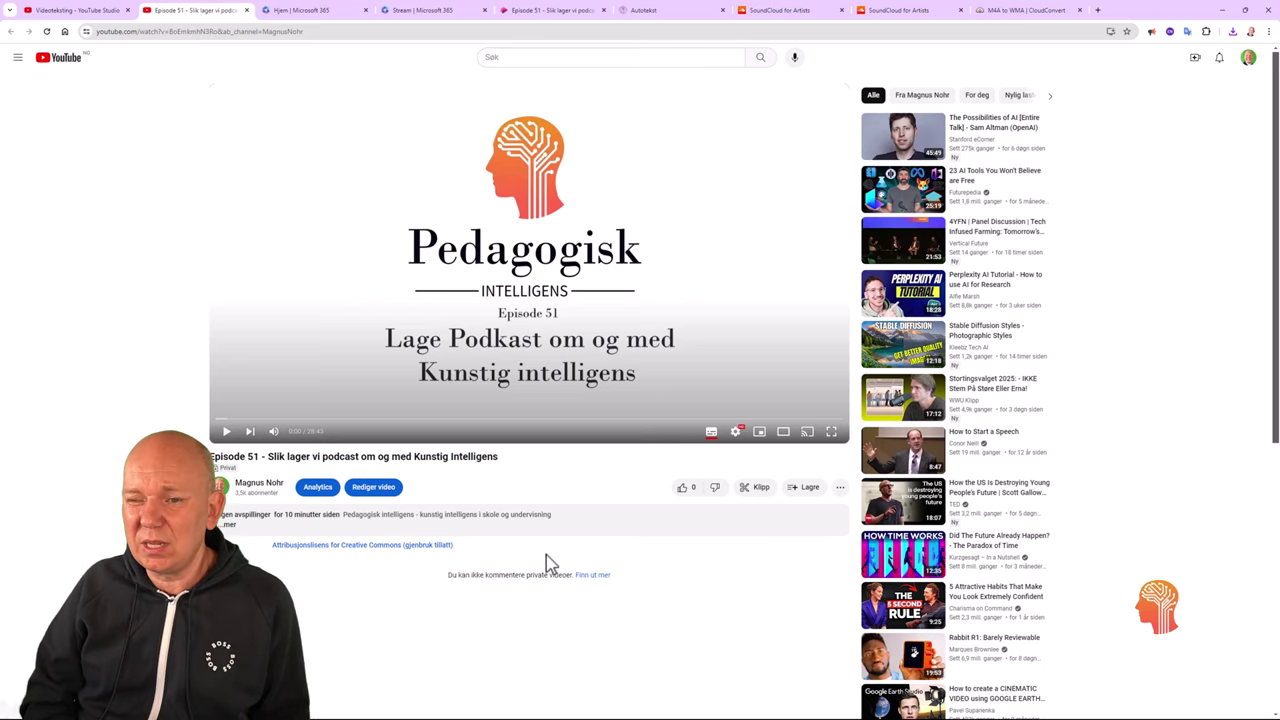
key(ctrl+9)
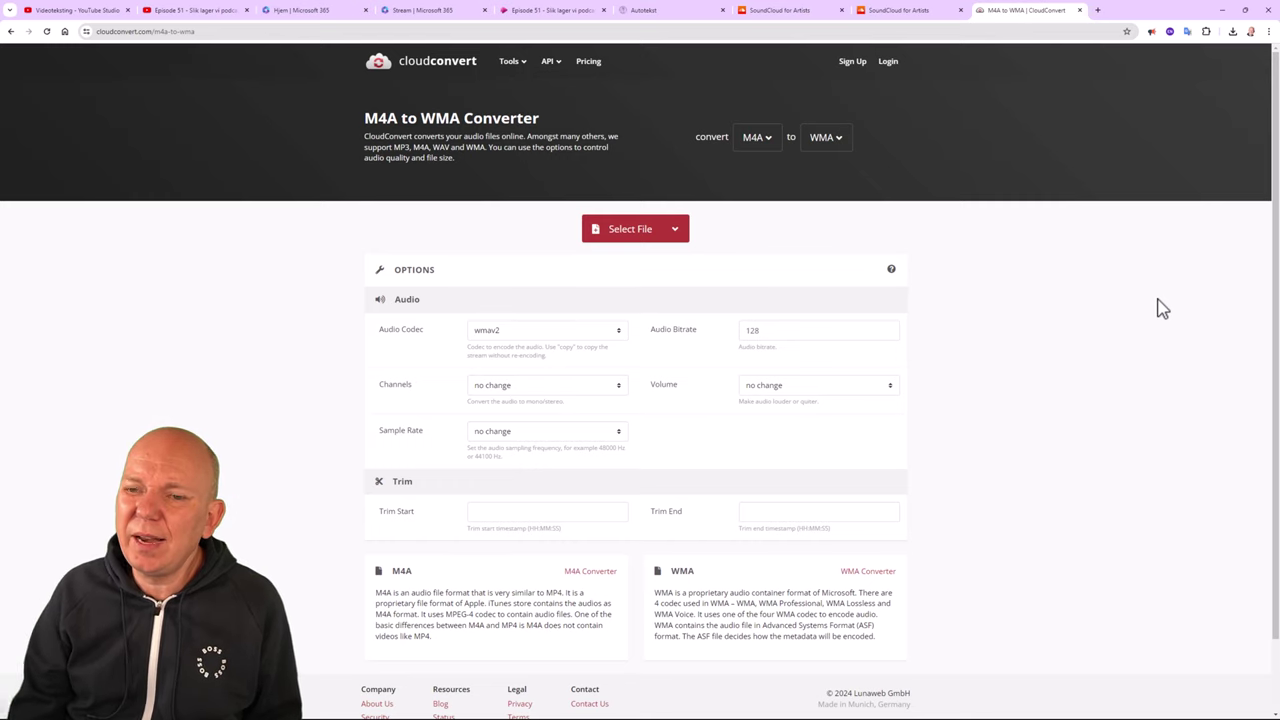
click(771, 148)
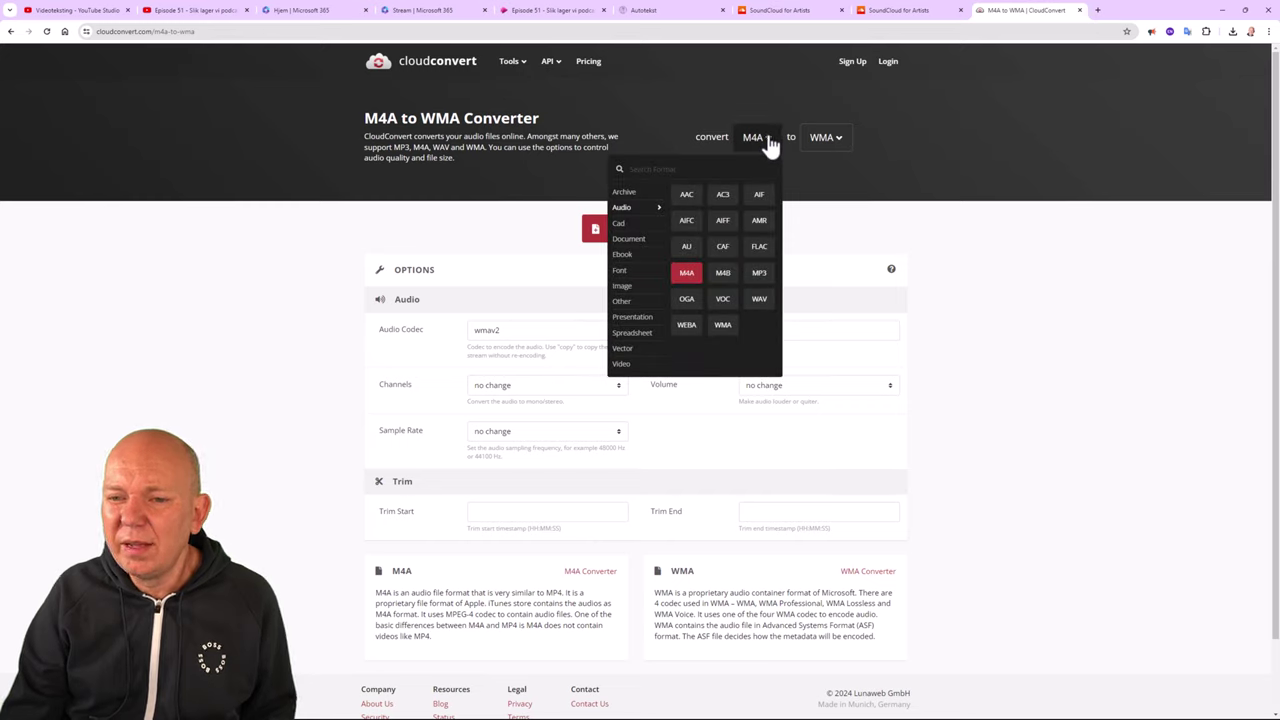
click(762, 142)
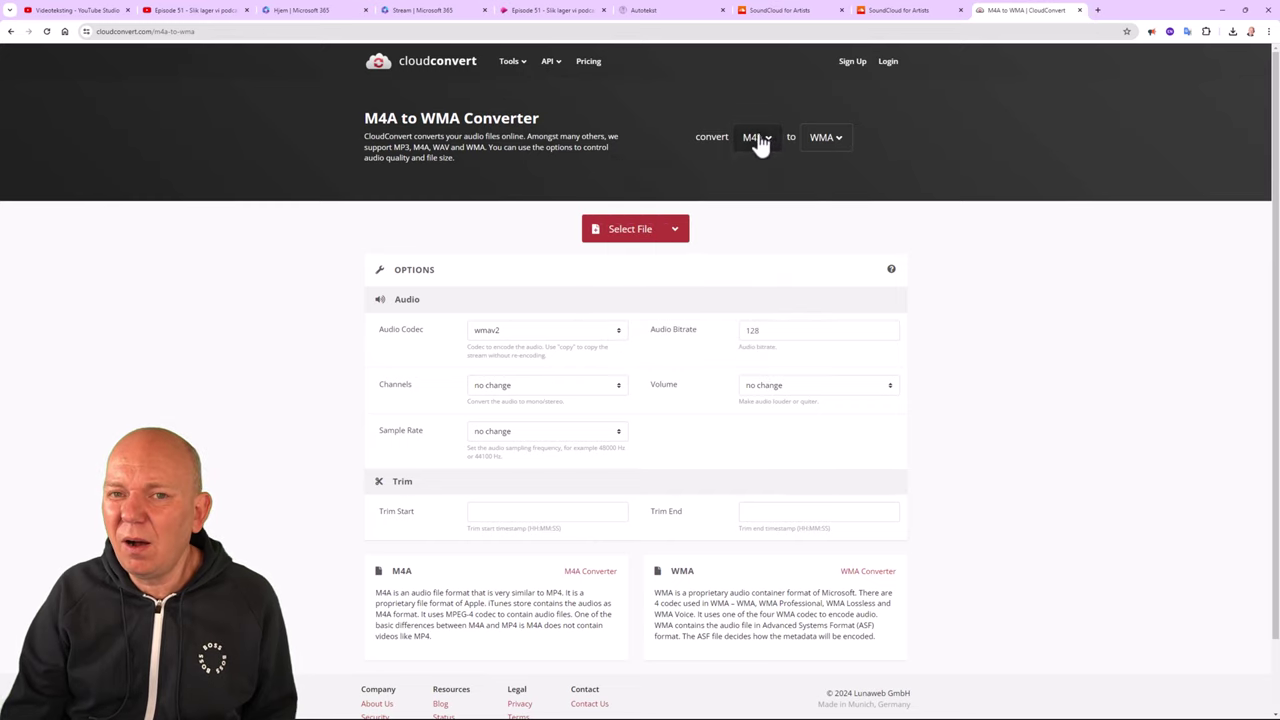
click(838, 145)
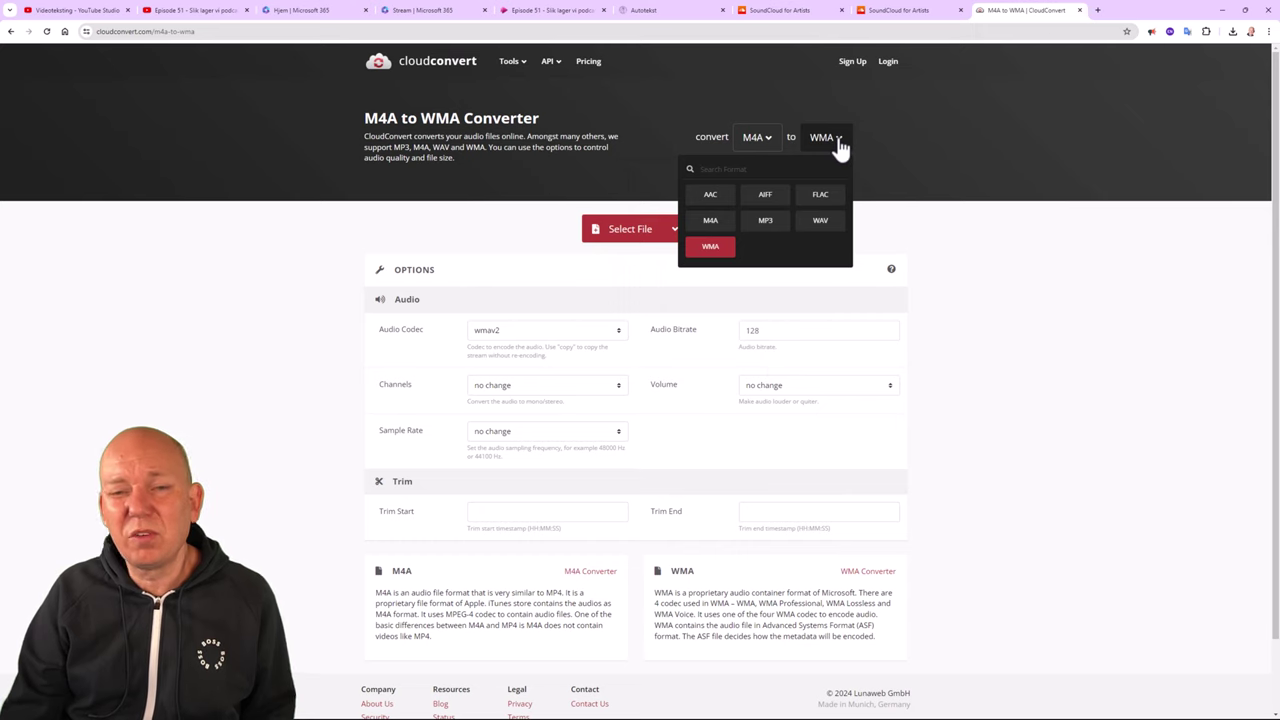
click(840, 146)
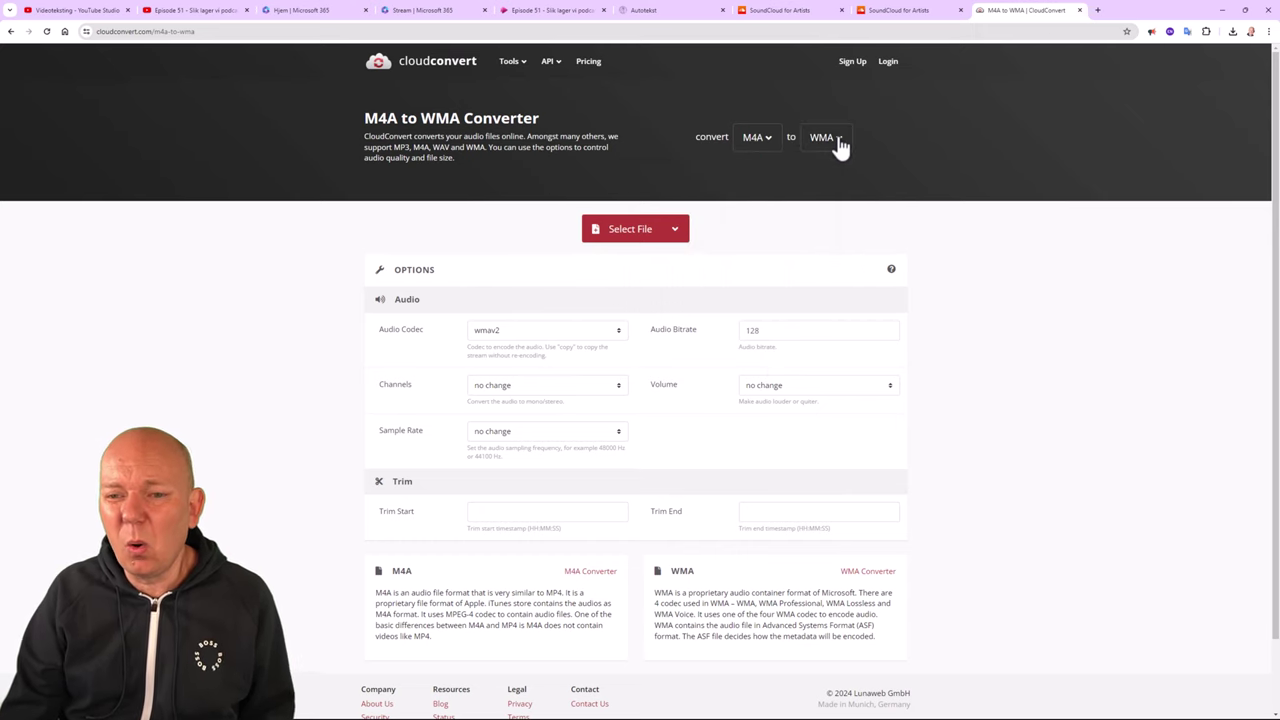
Convert the Episode 51 M4A audio to WMA in CloudConvert and download the result.
click(638, 233)
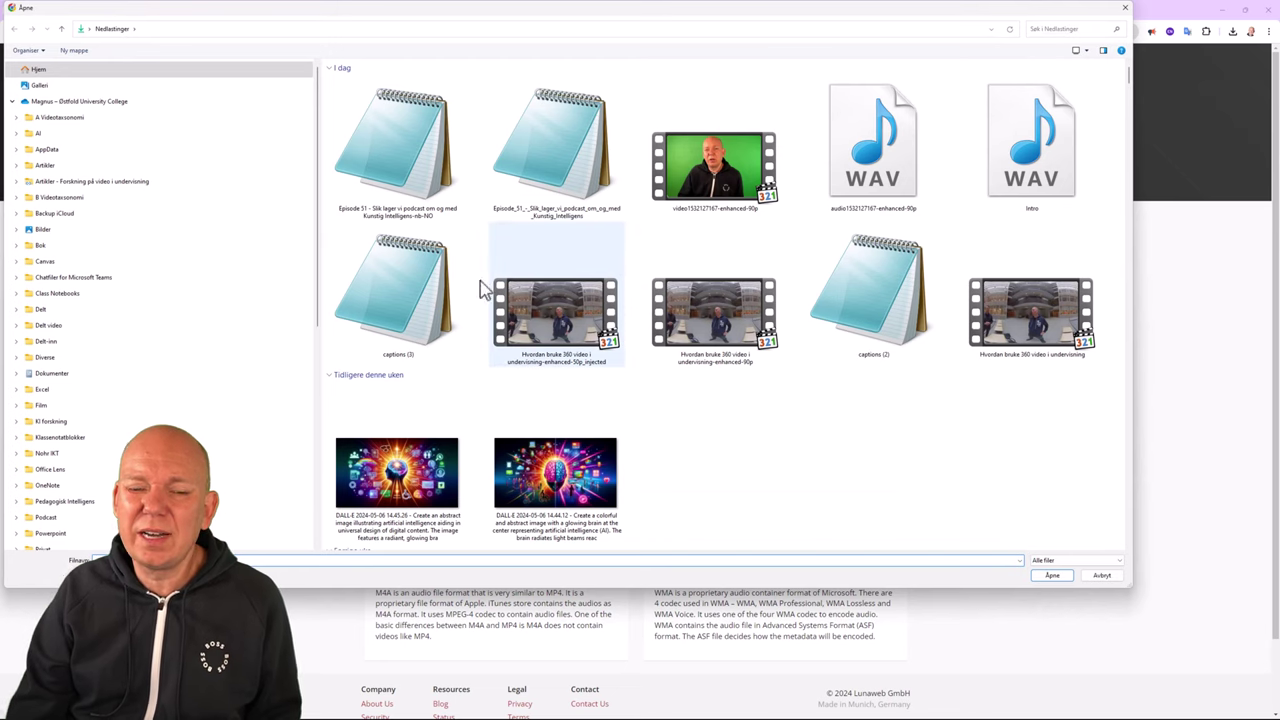
scroll(271, 429, down, 7)
click(271, 429)
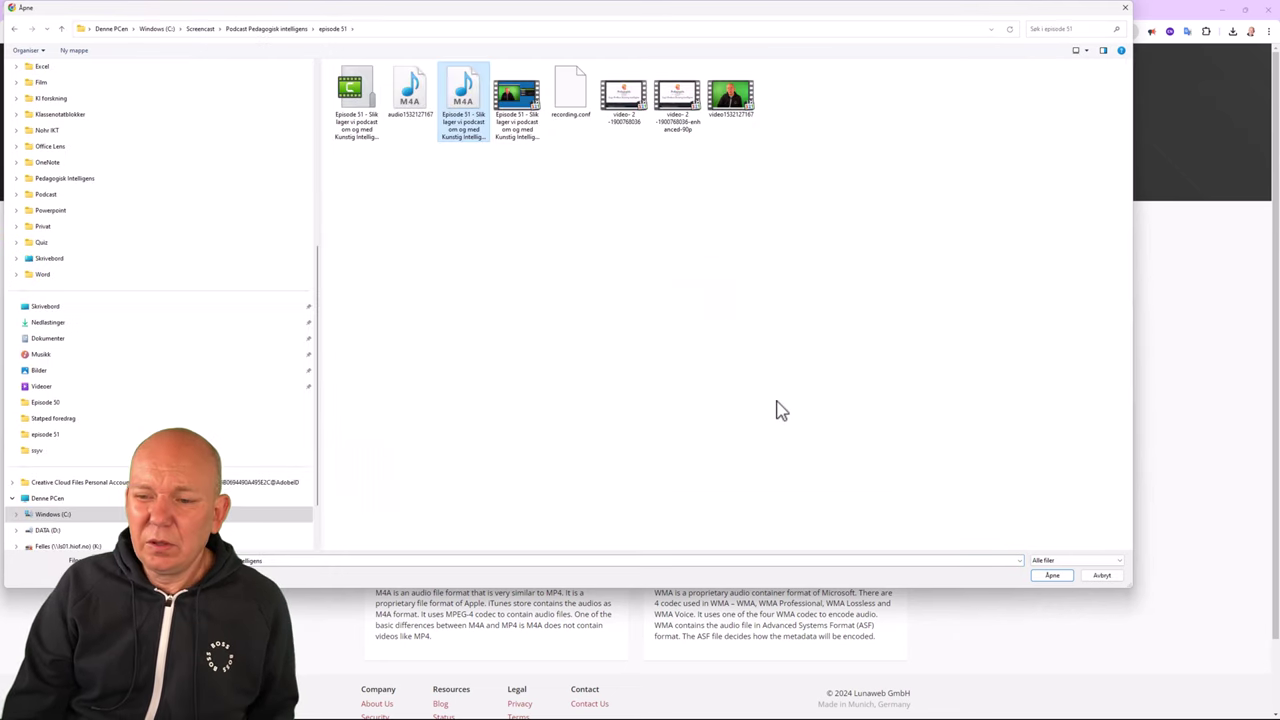
click(1060, 580)
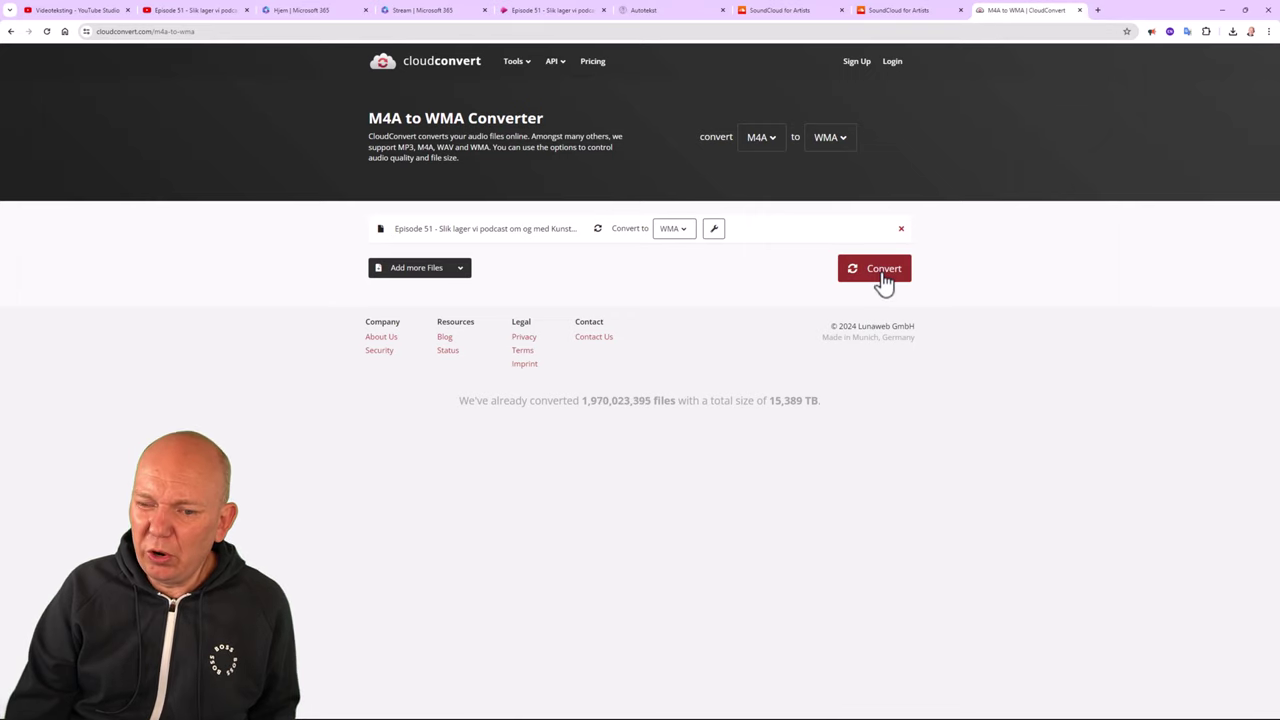
click(883, 276)
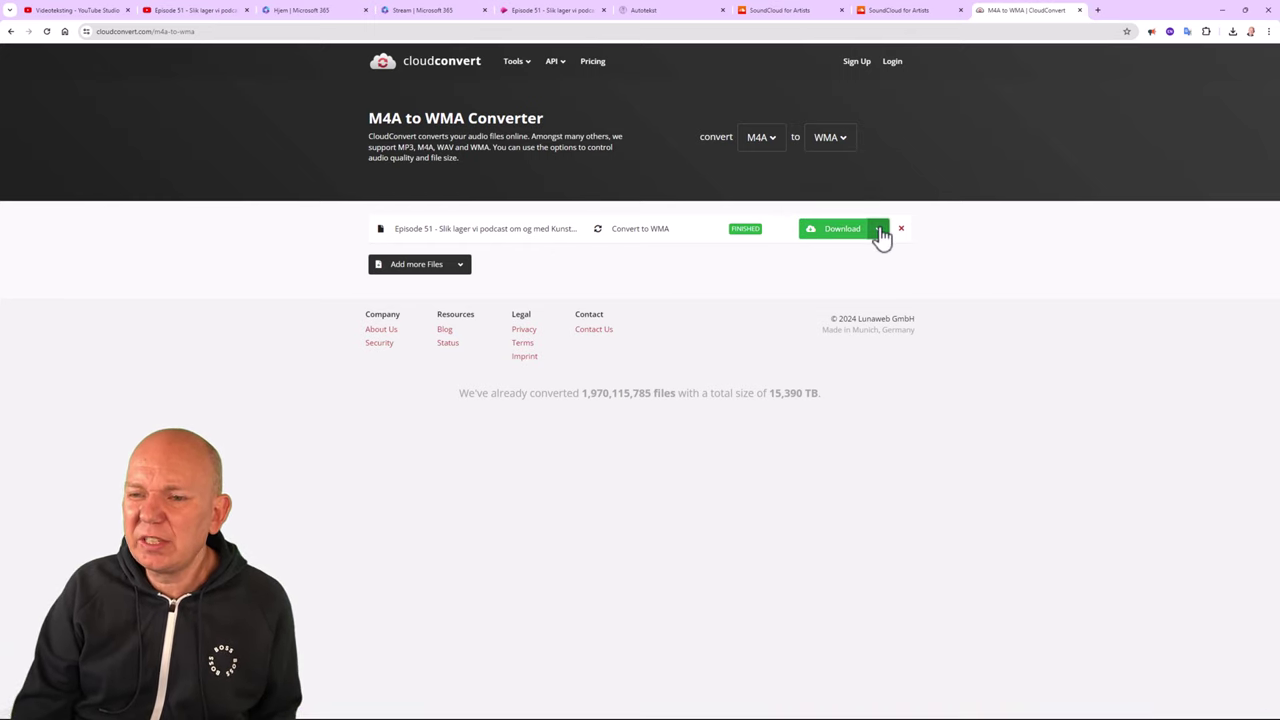
click(841, 240)
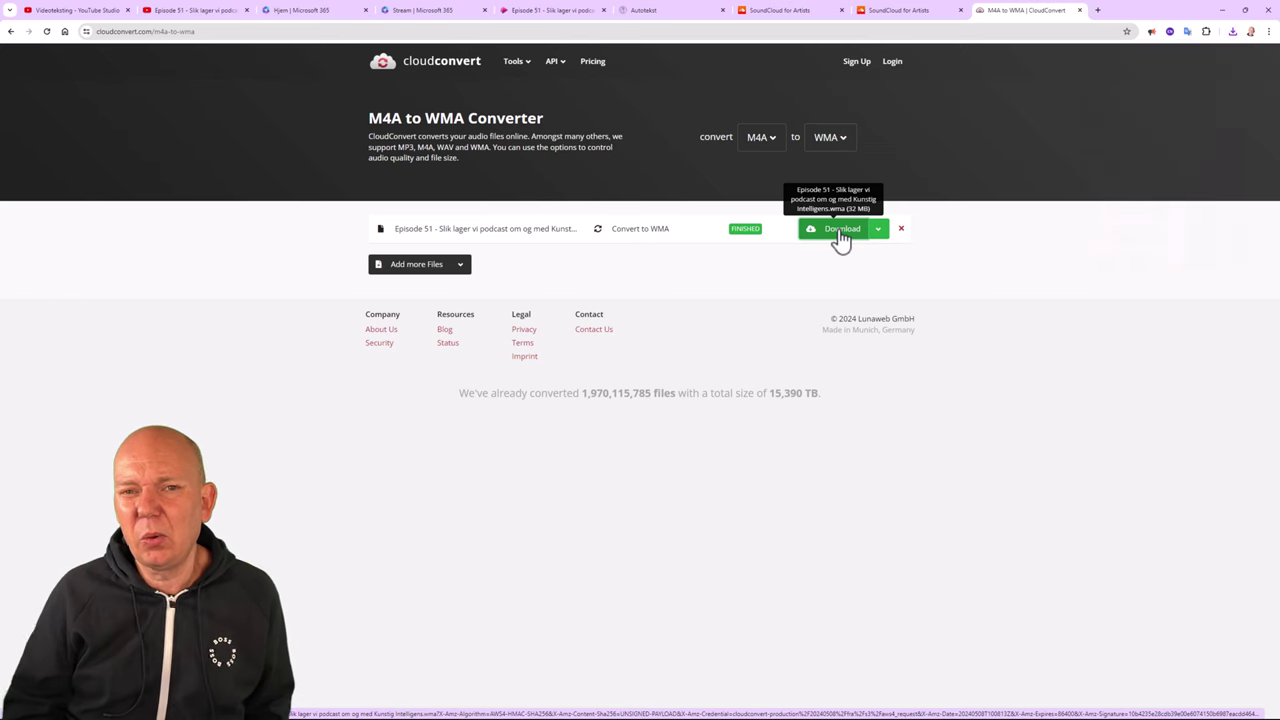
click(900, 10)
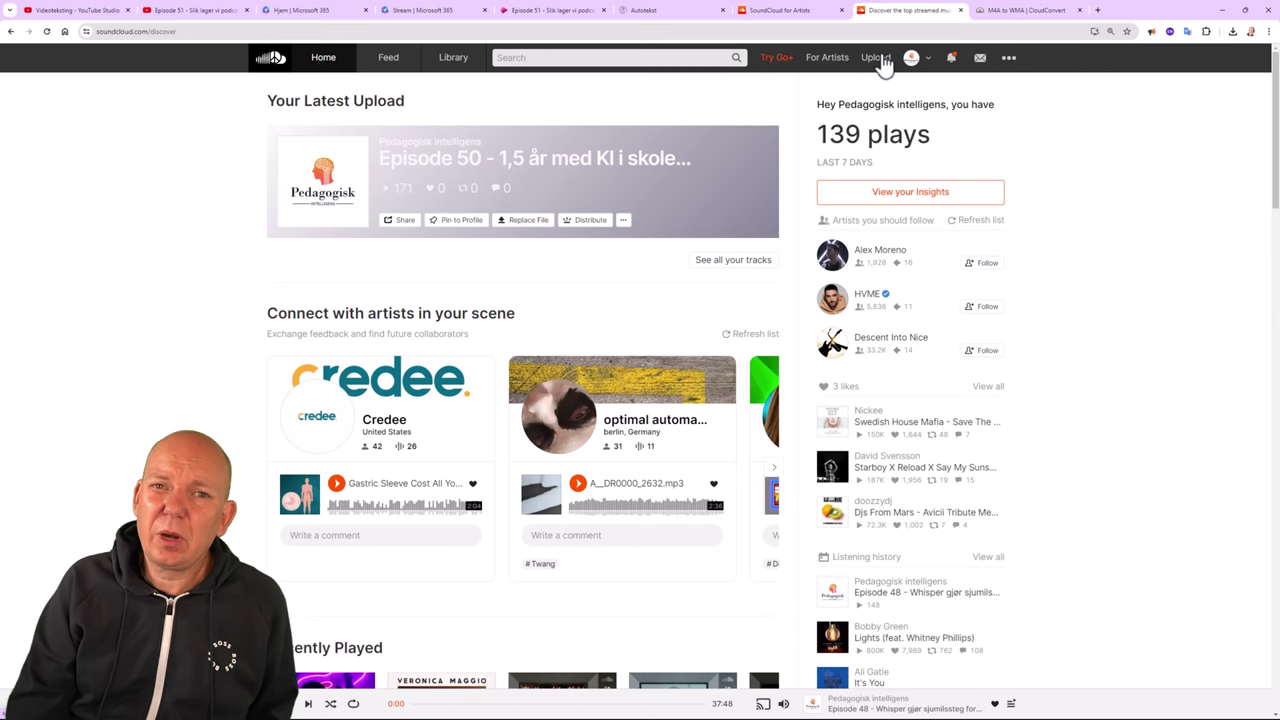
Upload the Episode 51 M4A file through SoundCloud's upload page.
click(876, 58)
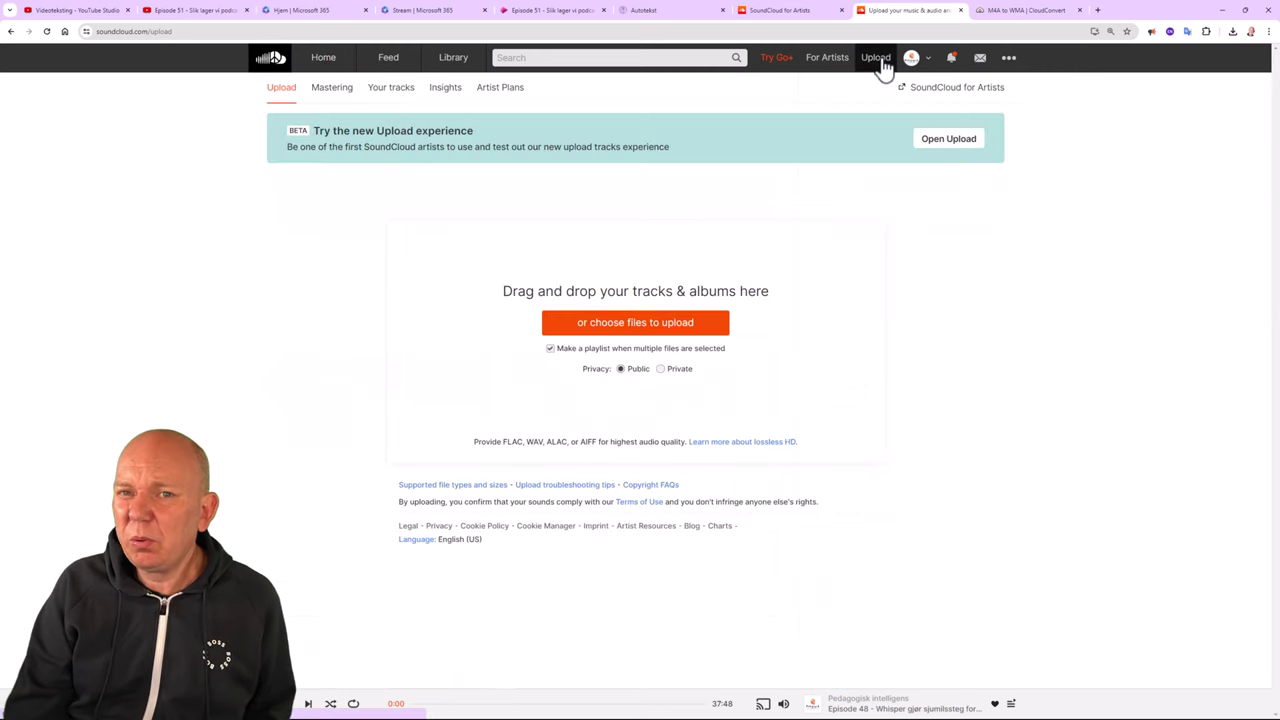
click(675, 333)
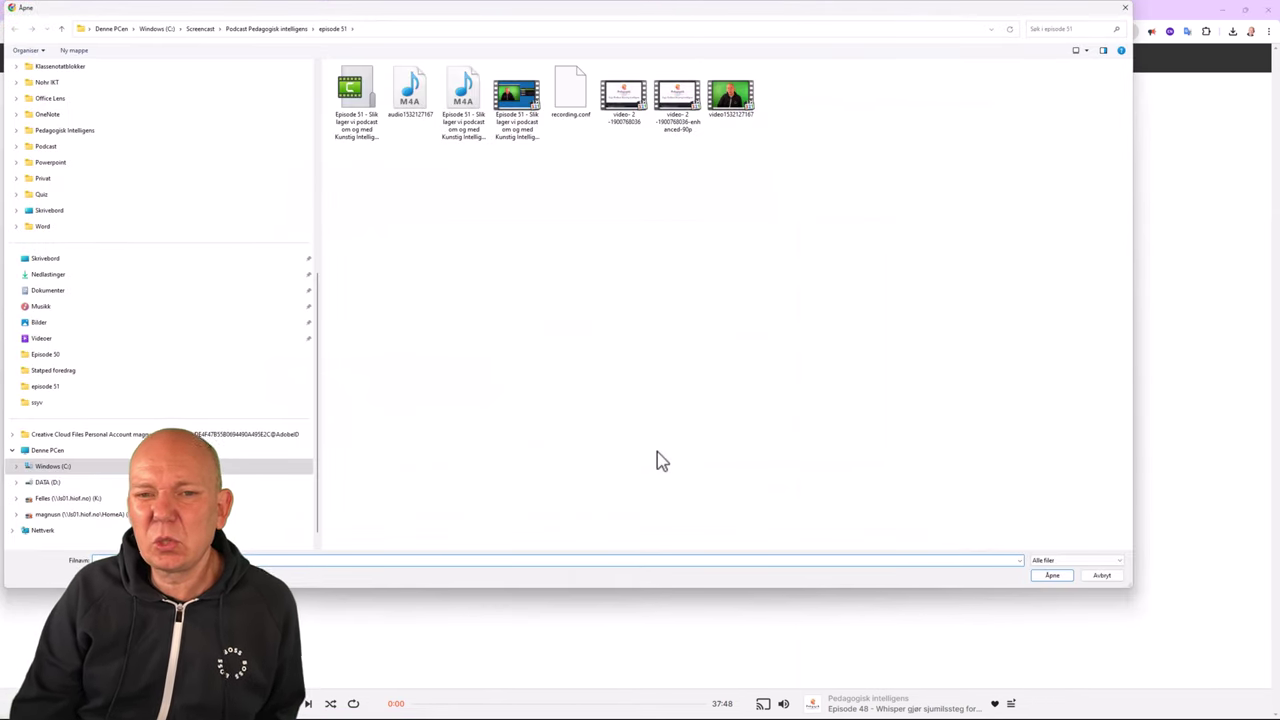
click(476, 104)
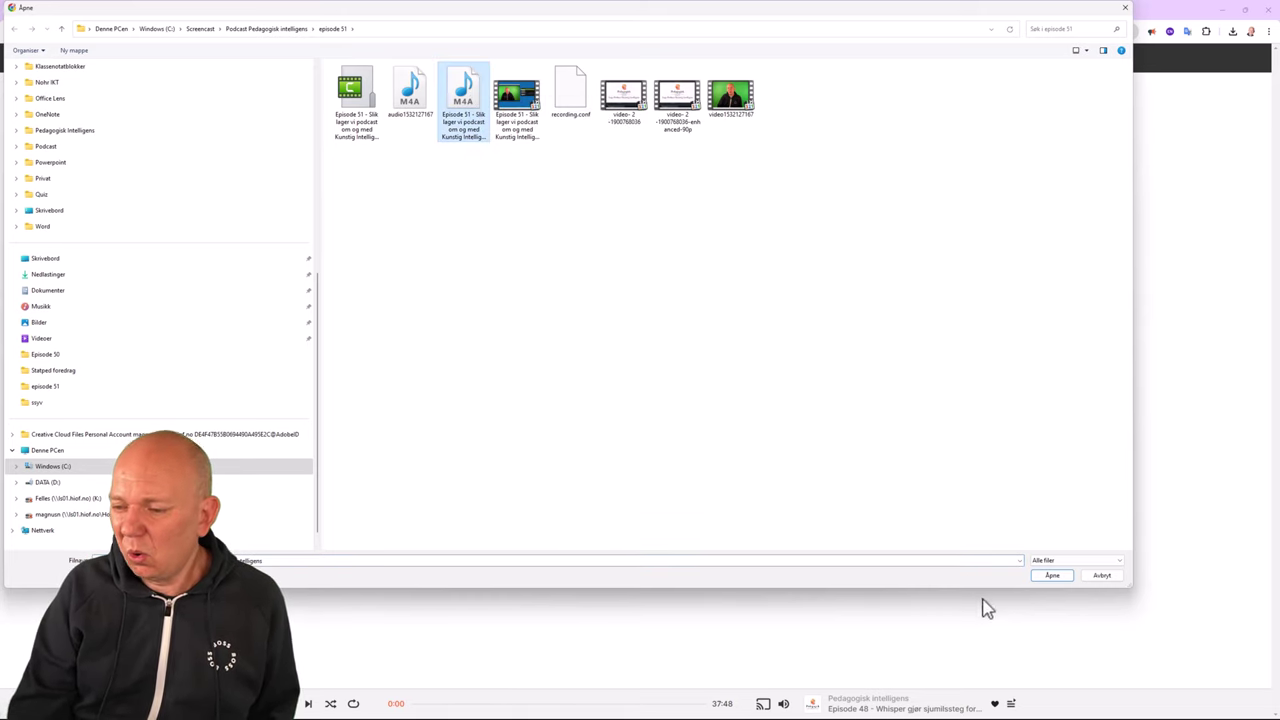
click(1054, 577)
scroll(1040, 577, down, 1)
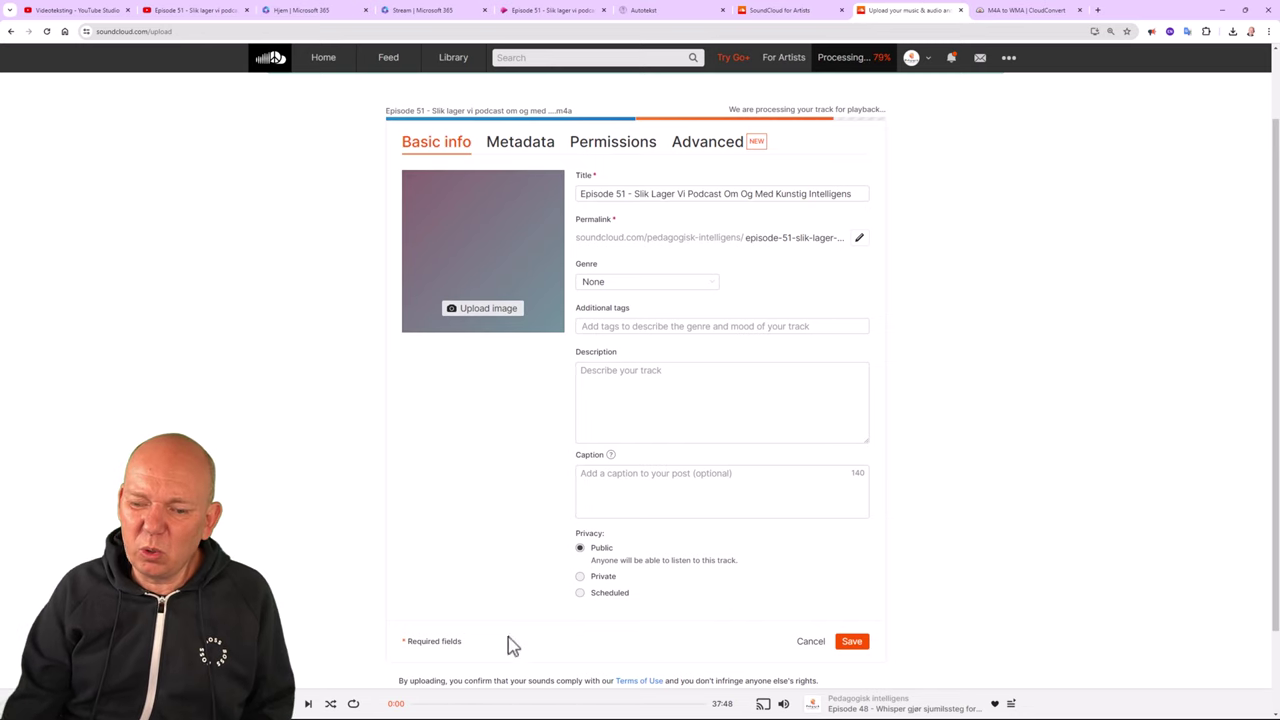
Set the SoundCloud track to Scheduled and select the two Episode 51 intro paragraphs in Word.
click(583, 594)
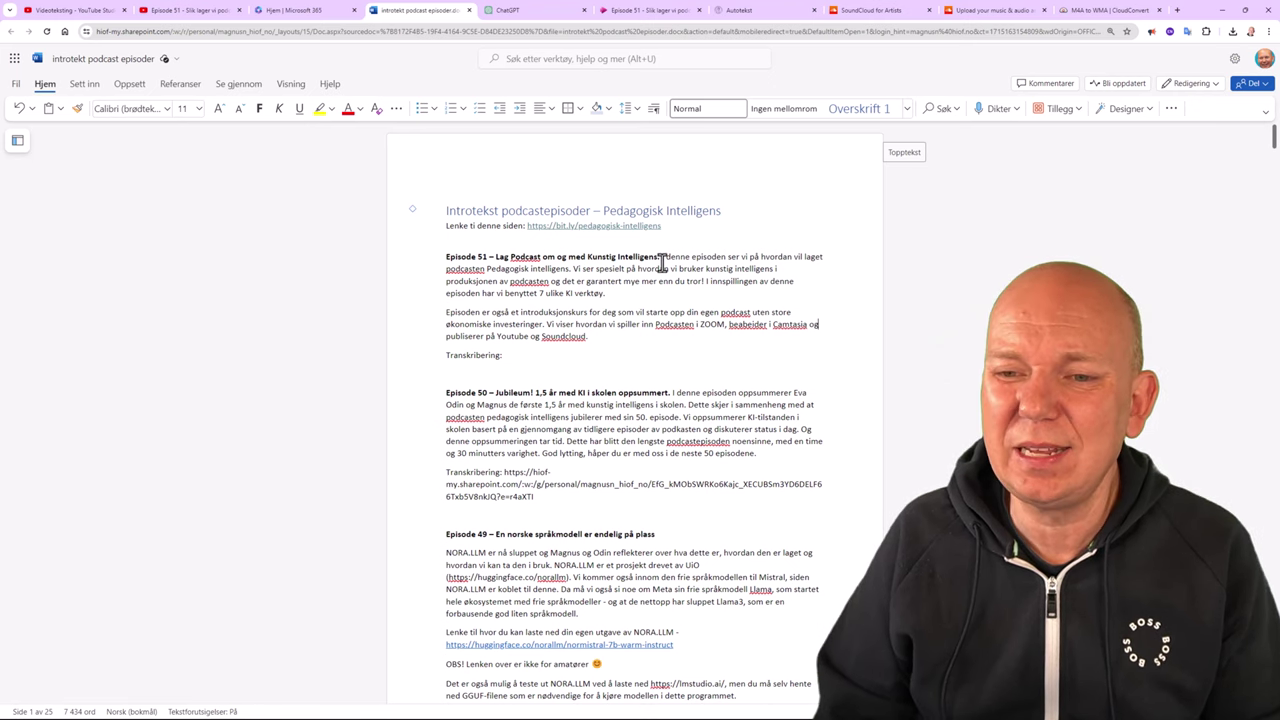
drag(660, 256, 628, 340)
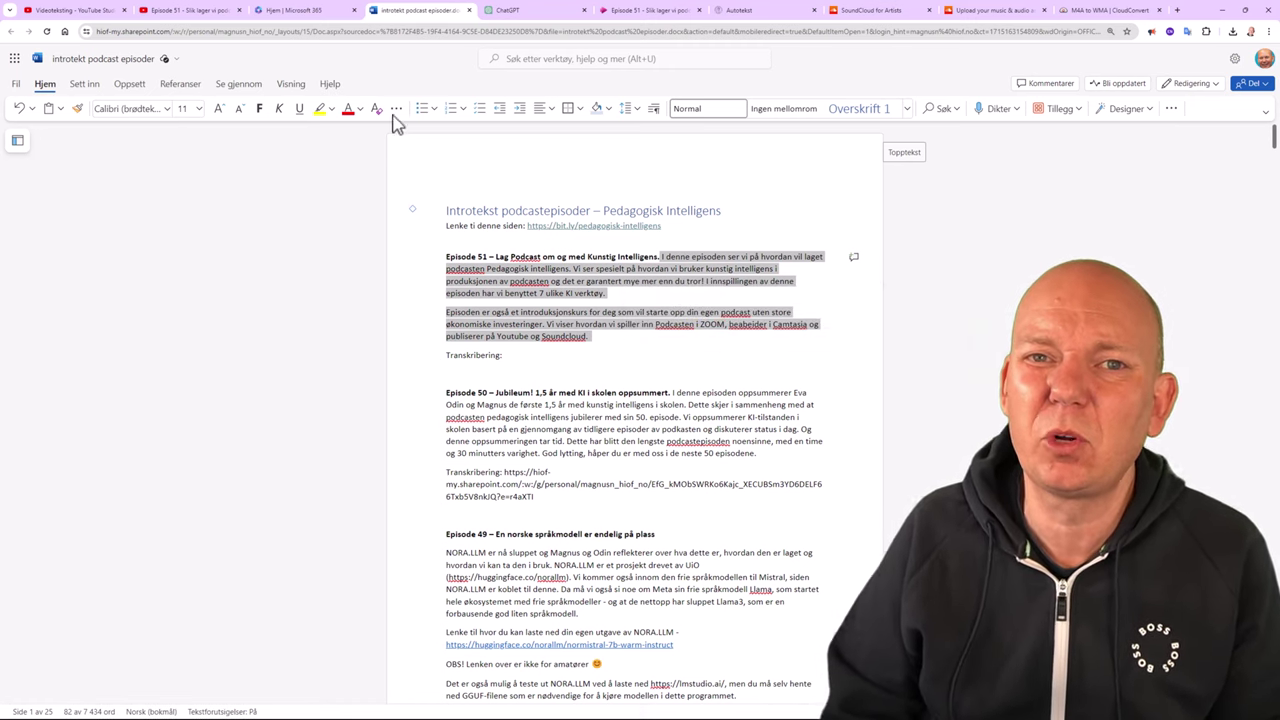
click(537, 14)
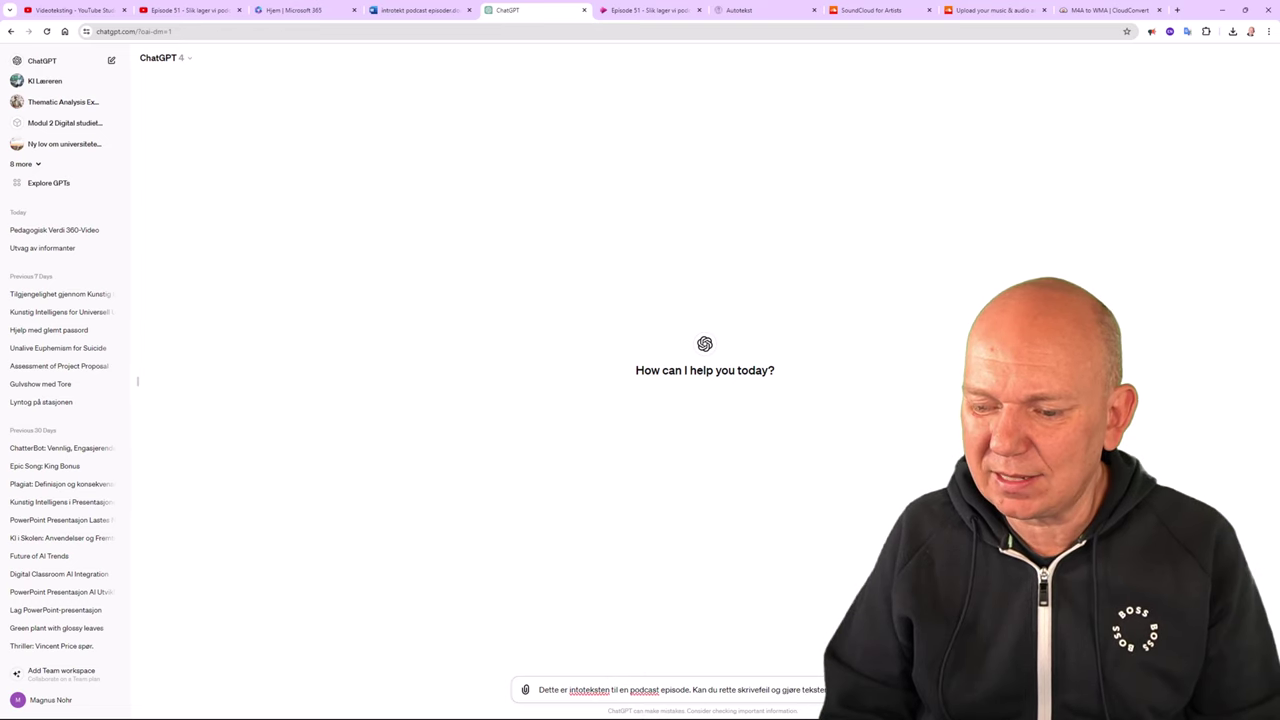
Send the proofreading request and copy ChatGPT's corrected two-paragraph Episode 51 intro.
key(Return)
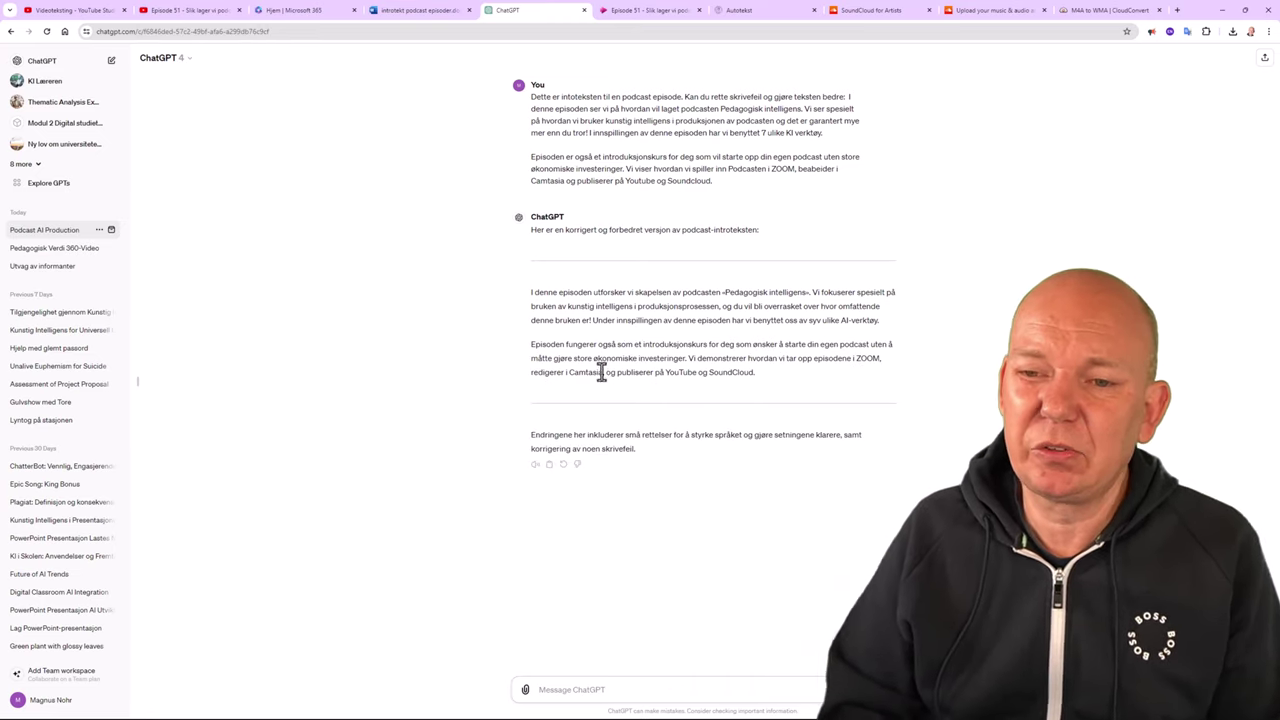
drag(533, 296, 755, 390)
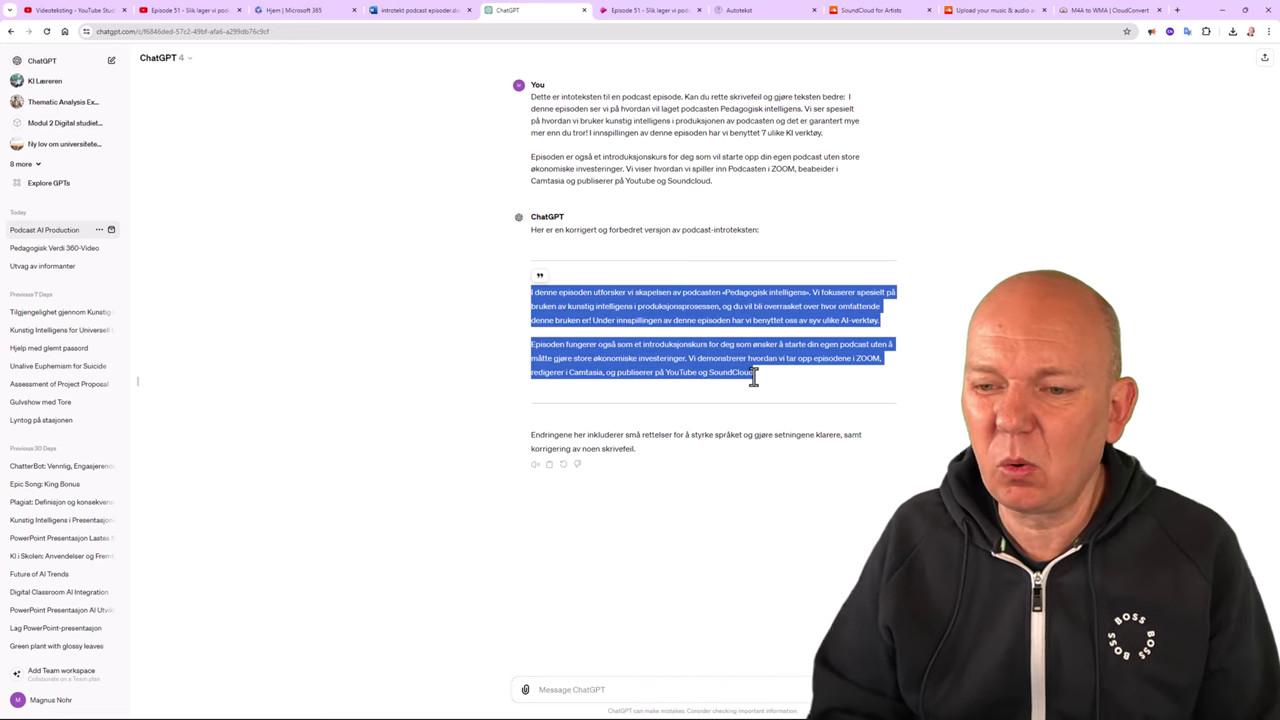
click(437, 12)
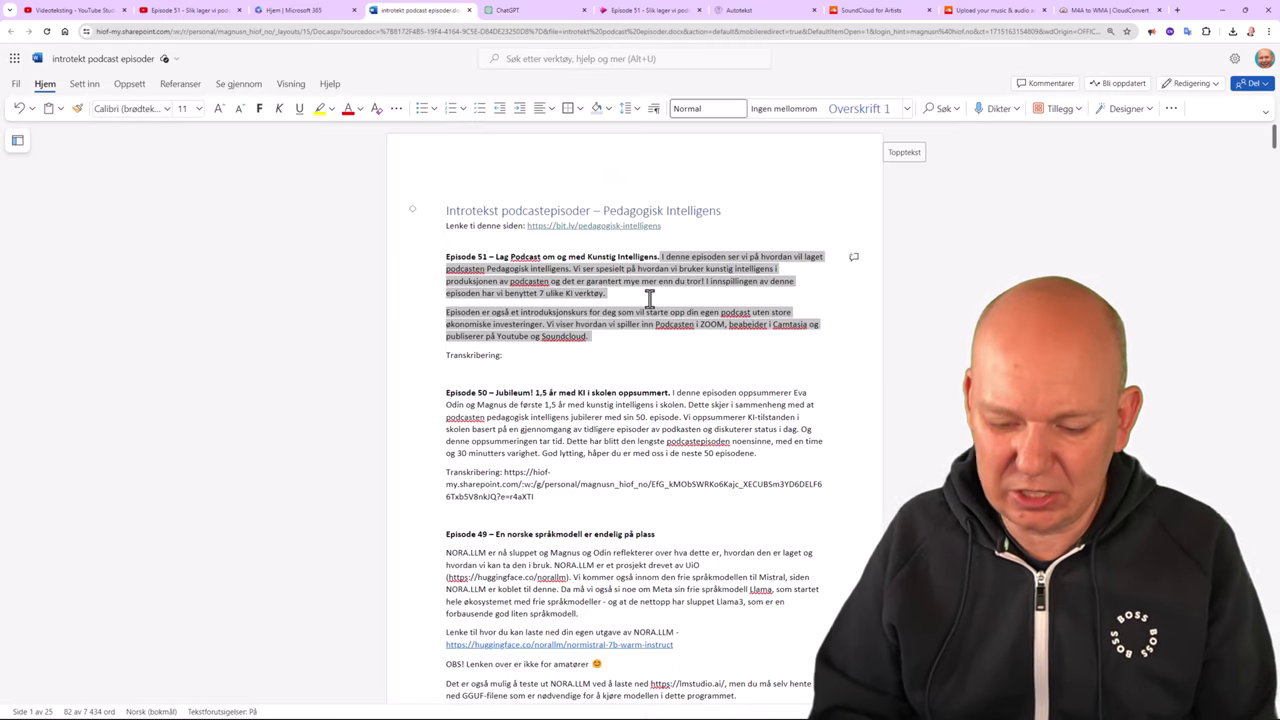
Paste the corrected intro as plain text over the old paragraphs and remove its bold.
right_click(688, 268)
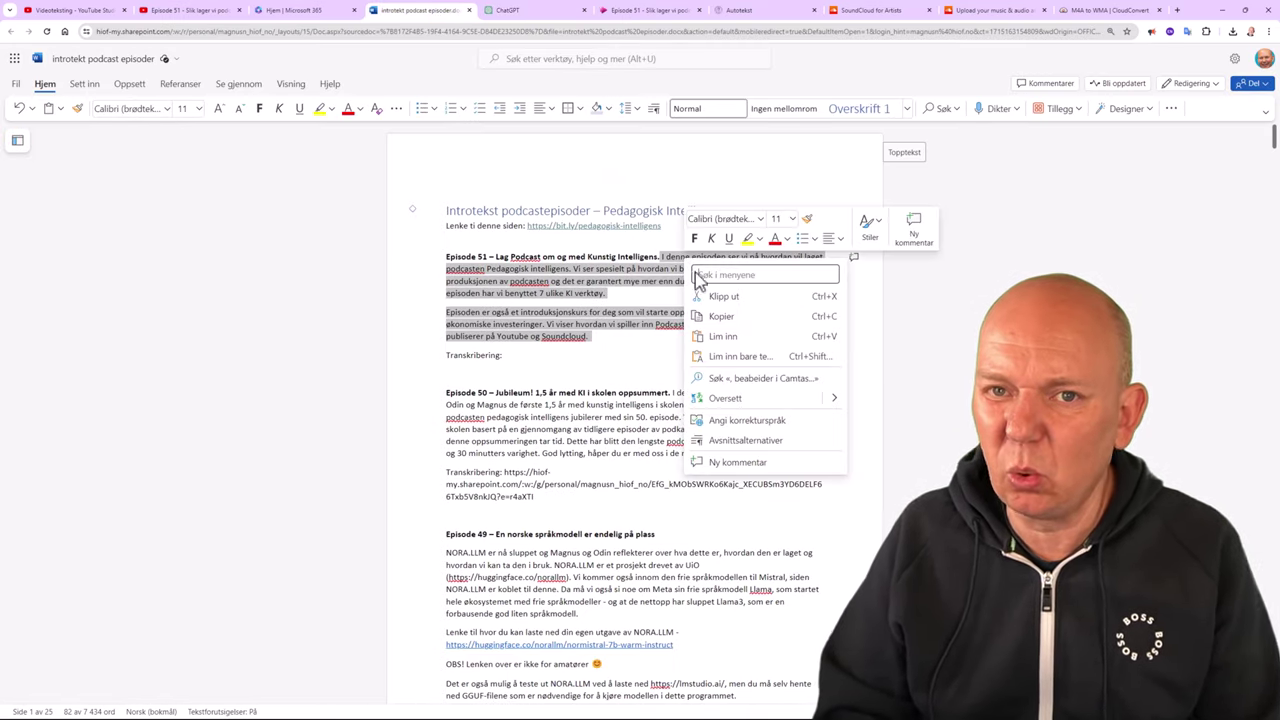
click(735, 358)
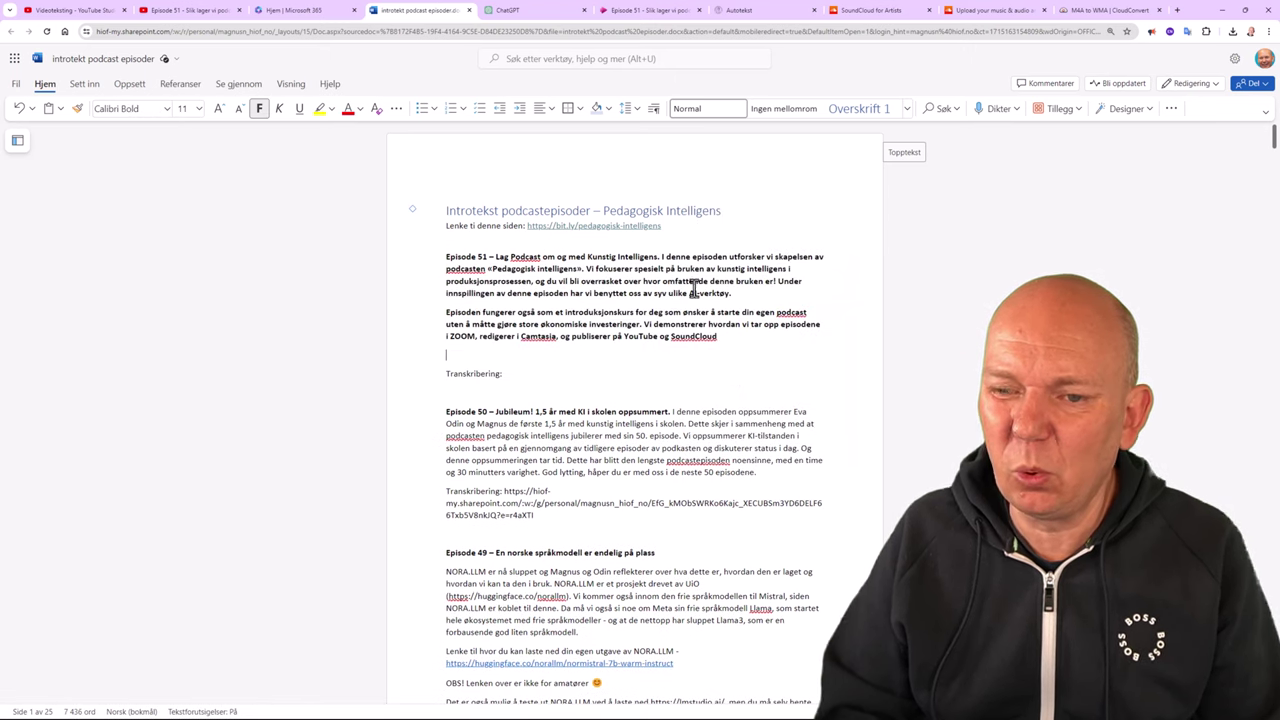
drag(662, 256, 727, 340)
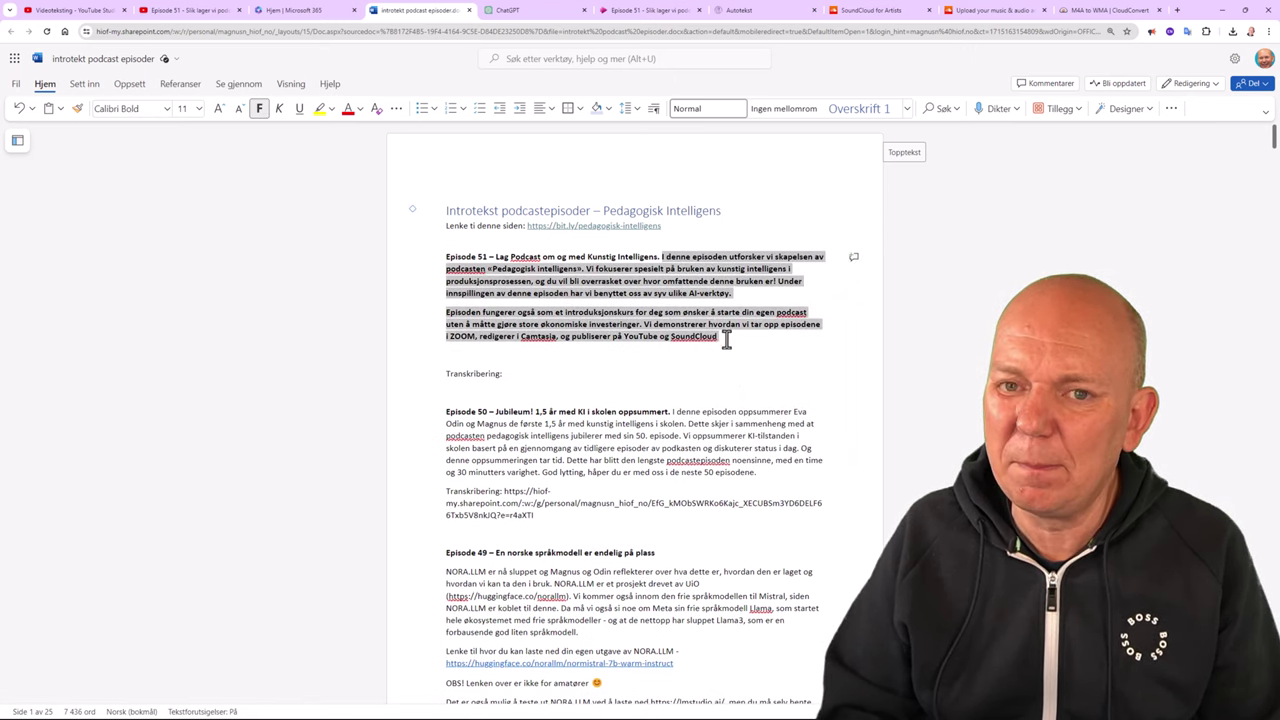
click(256, 110)
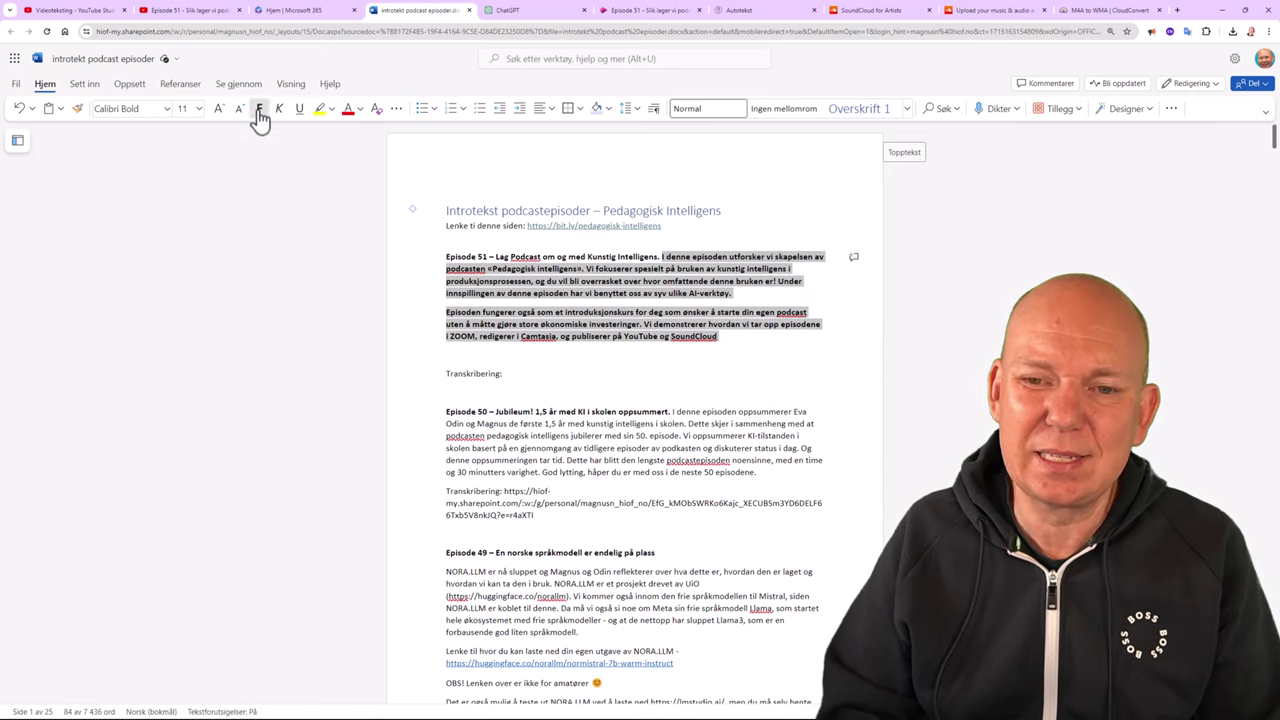
click(729, 342)
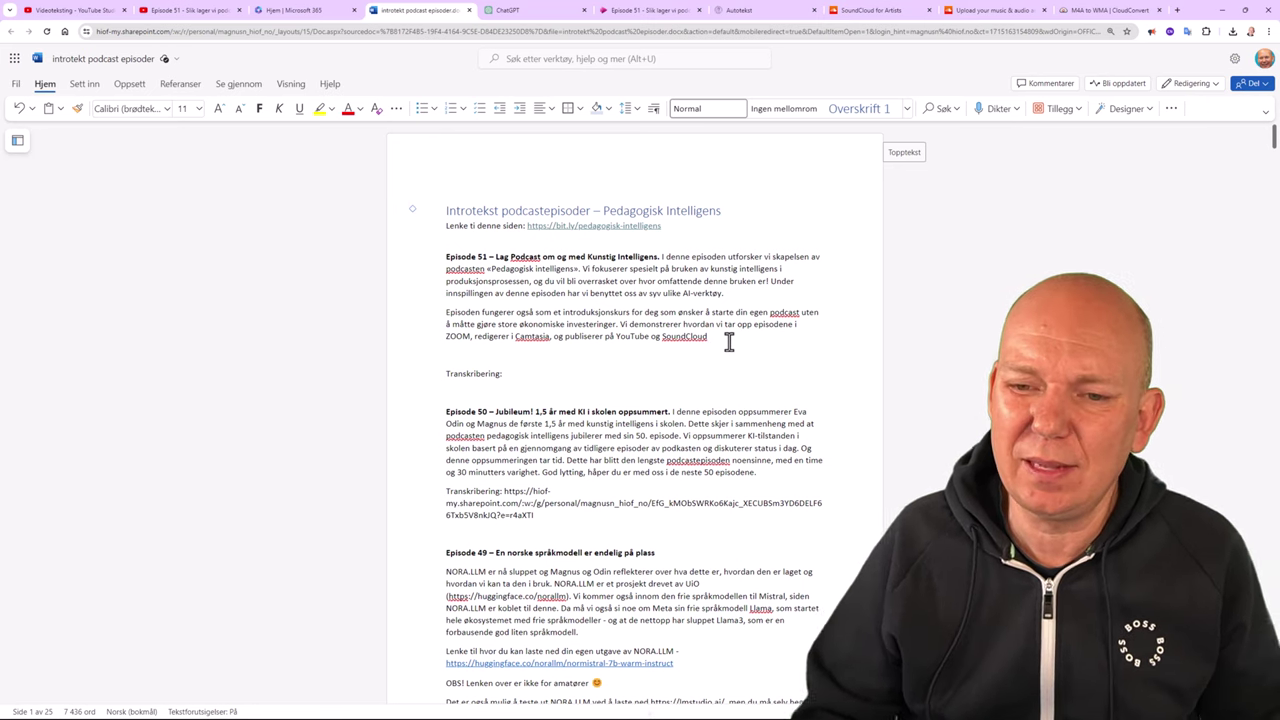
Copy the revised intro into the SoundCloud track's Description field.
drag(729, 342, 665, 268)
key(ctrl+c)
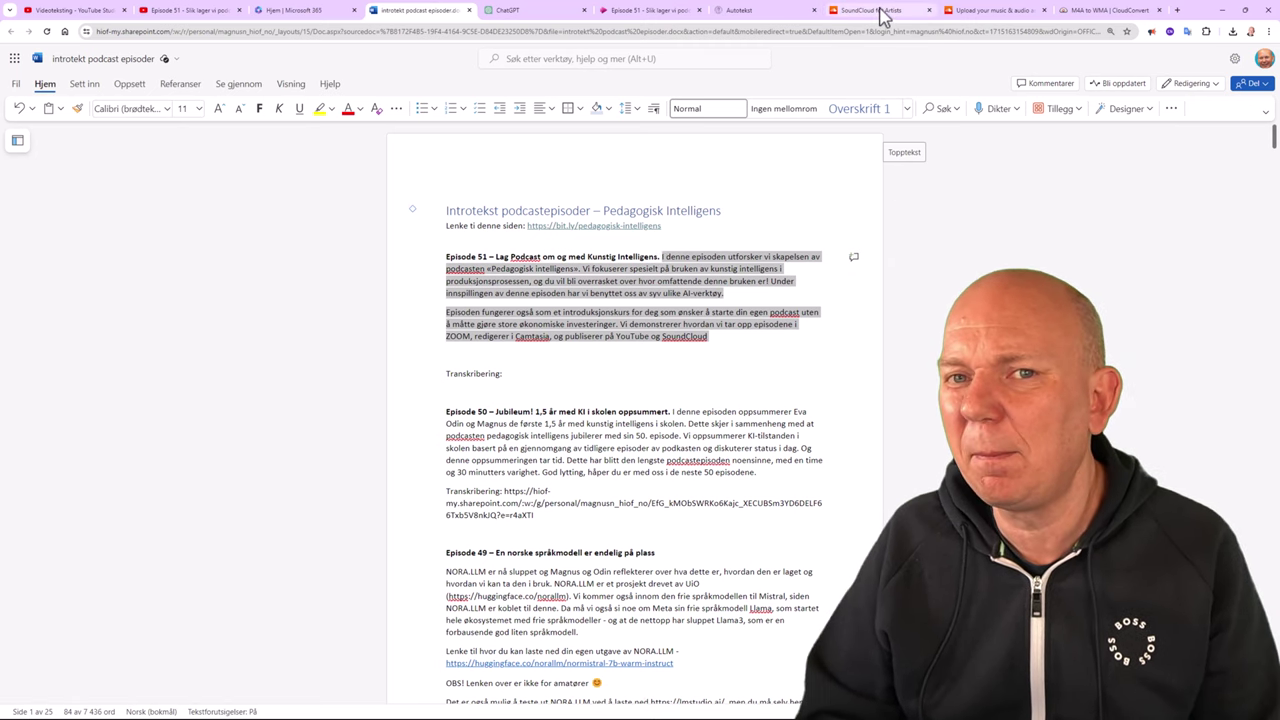
click(984, 12)
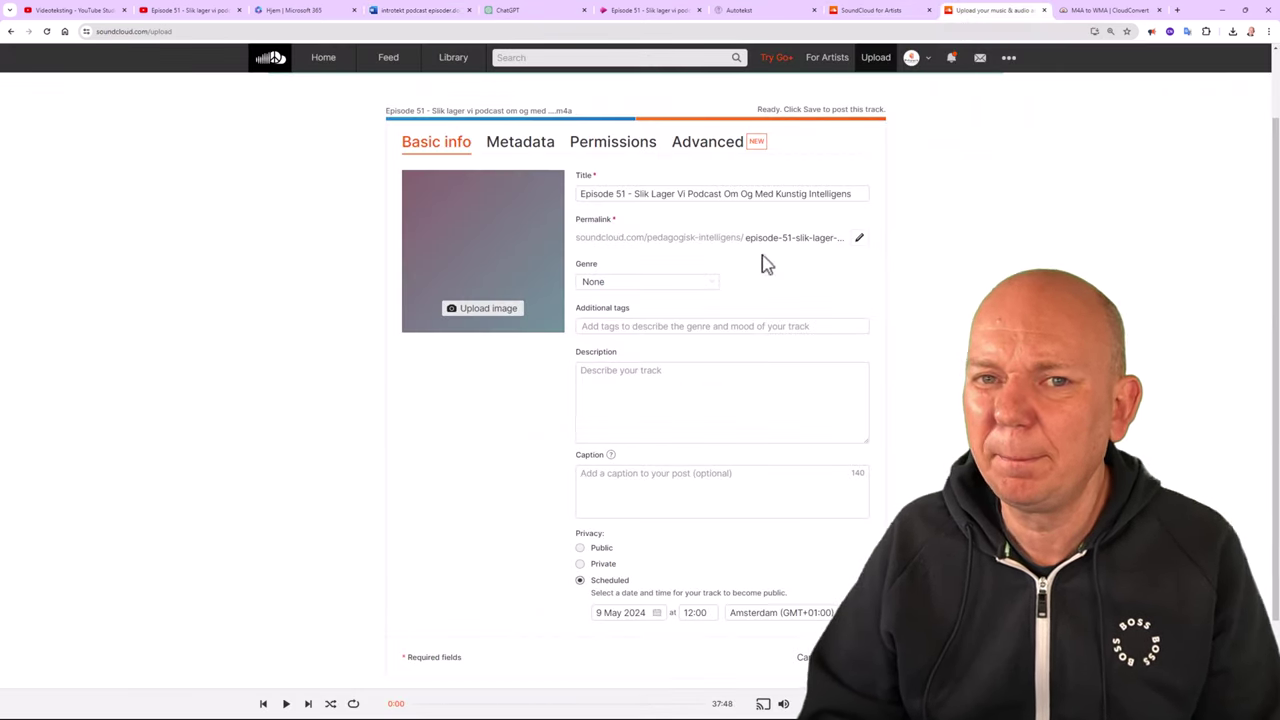
key(ctrl+v)
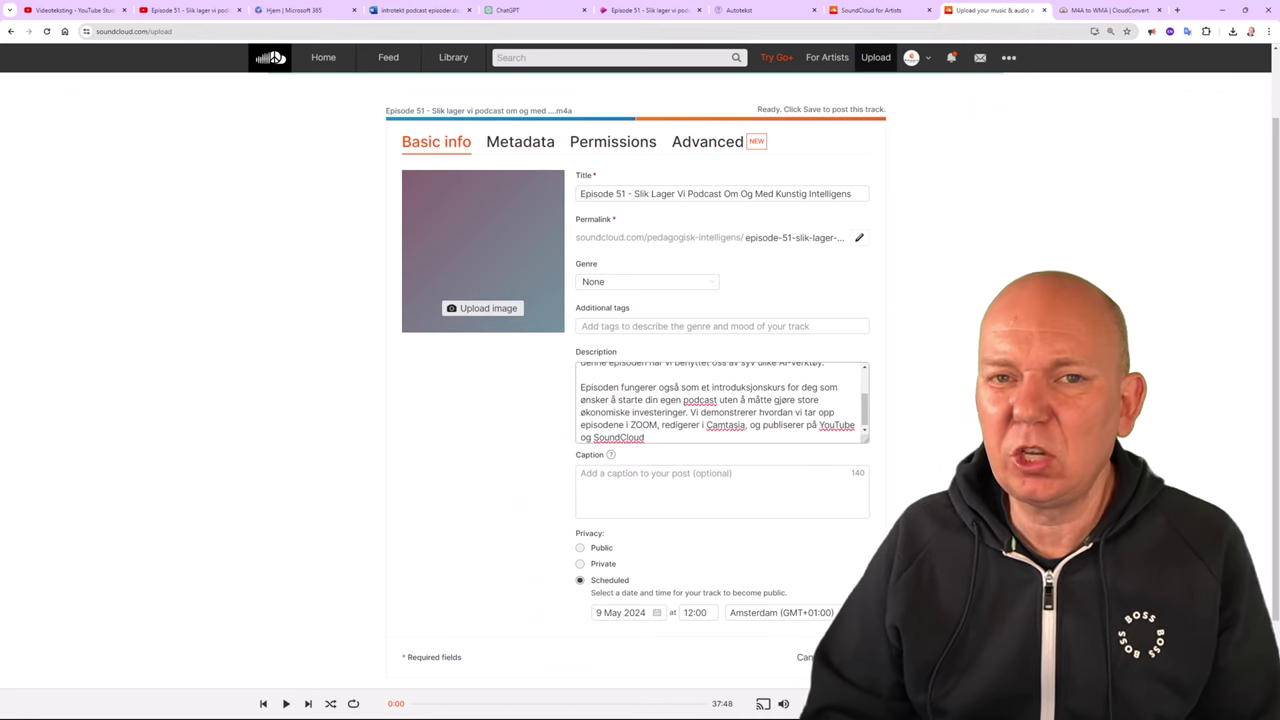
Paste the intro into the Beskrivelse field of the Episode 51 YouTube video.
key(ctrl+2)
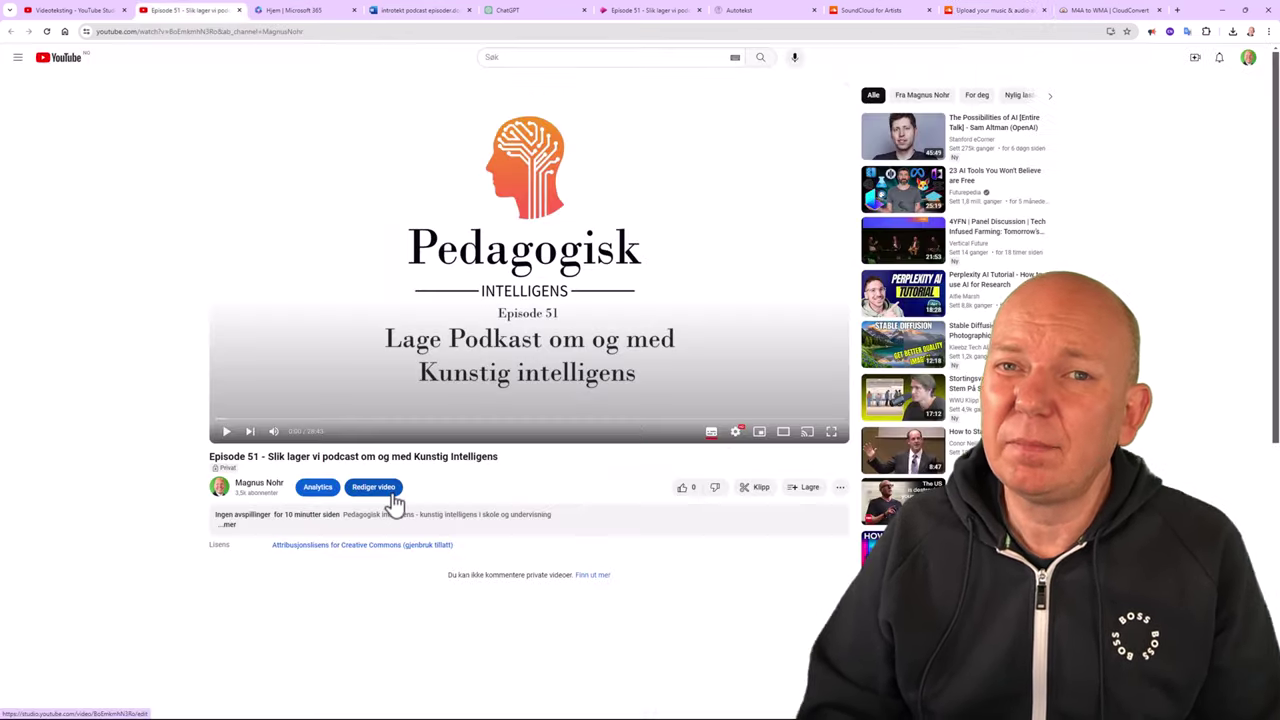
click(390, 492)
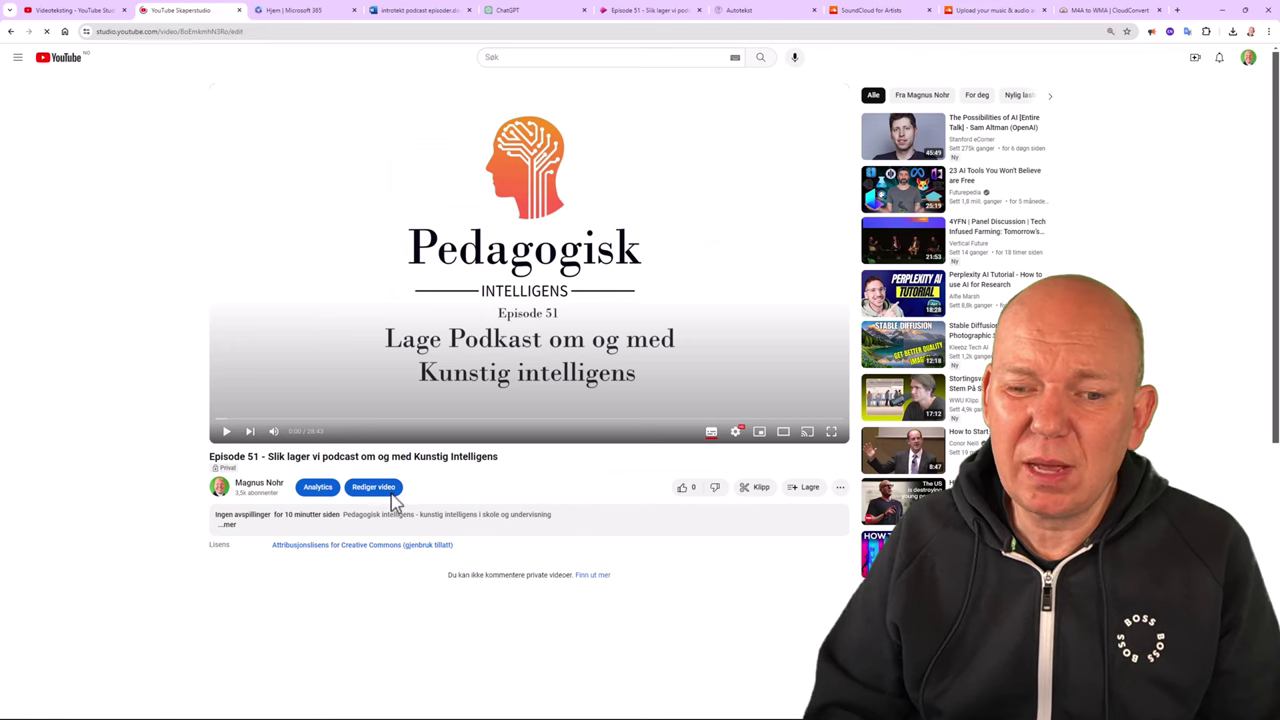
click(323, 256)
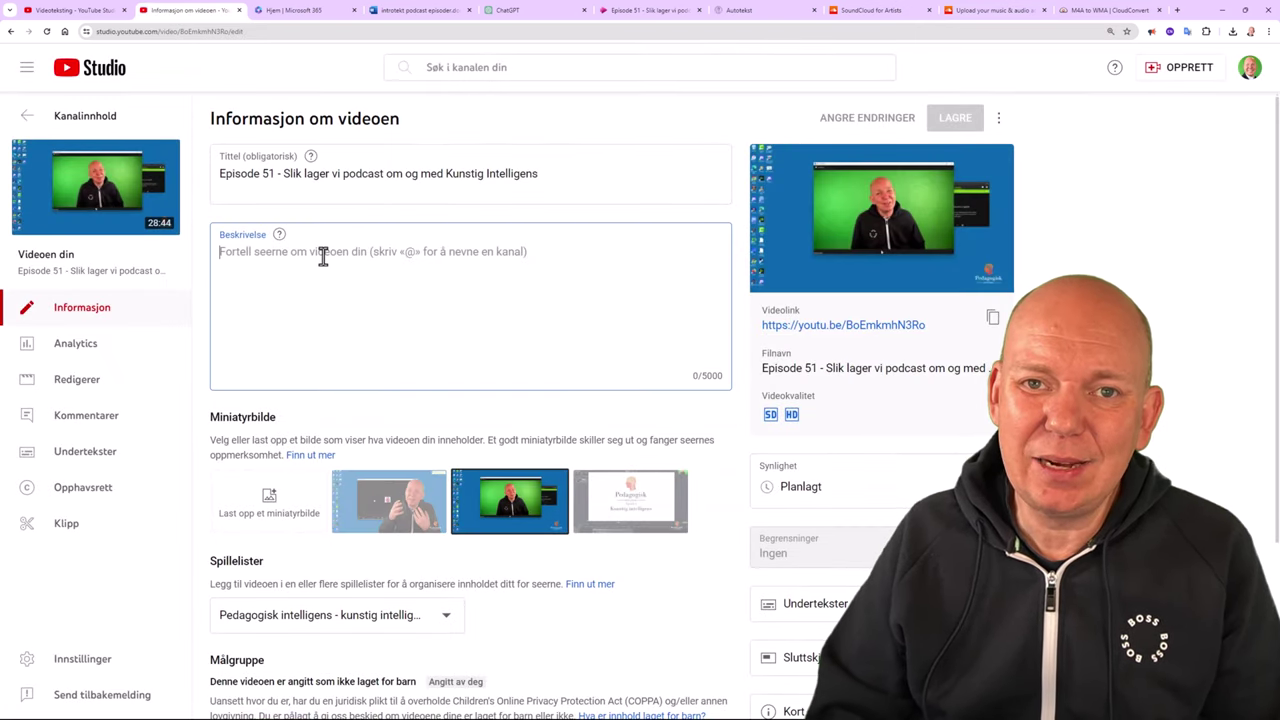
key(ctrl+v)
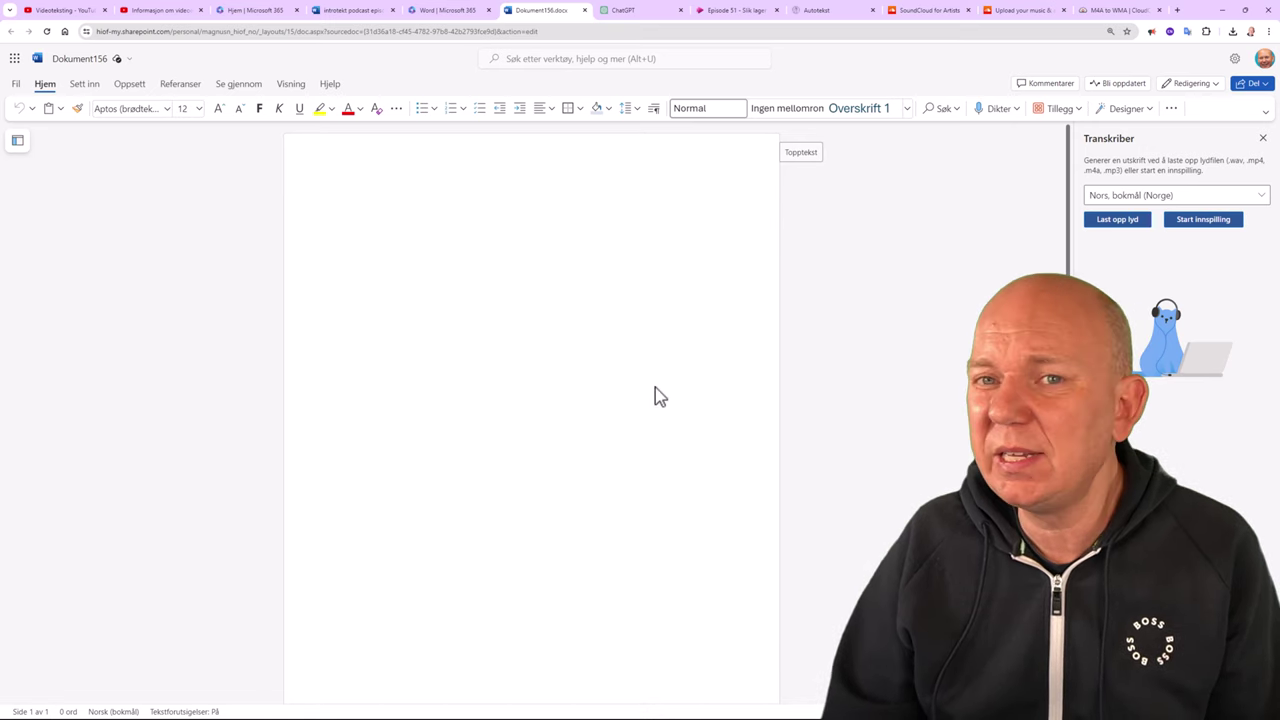
Upload the Episode 48 M4A audio file to Transkriber for transcription.
click(1016, 109)
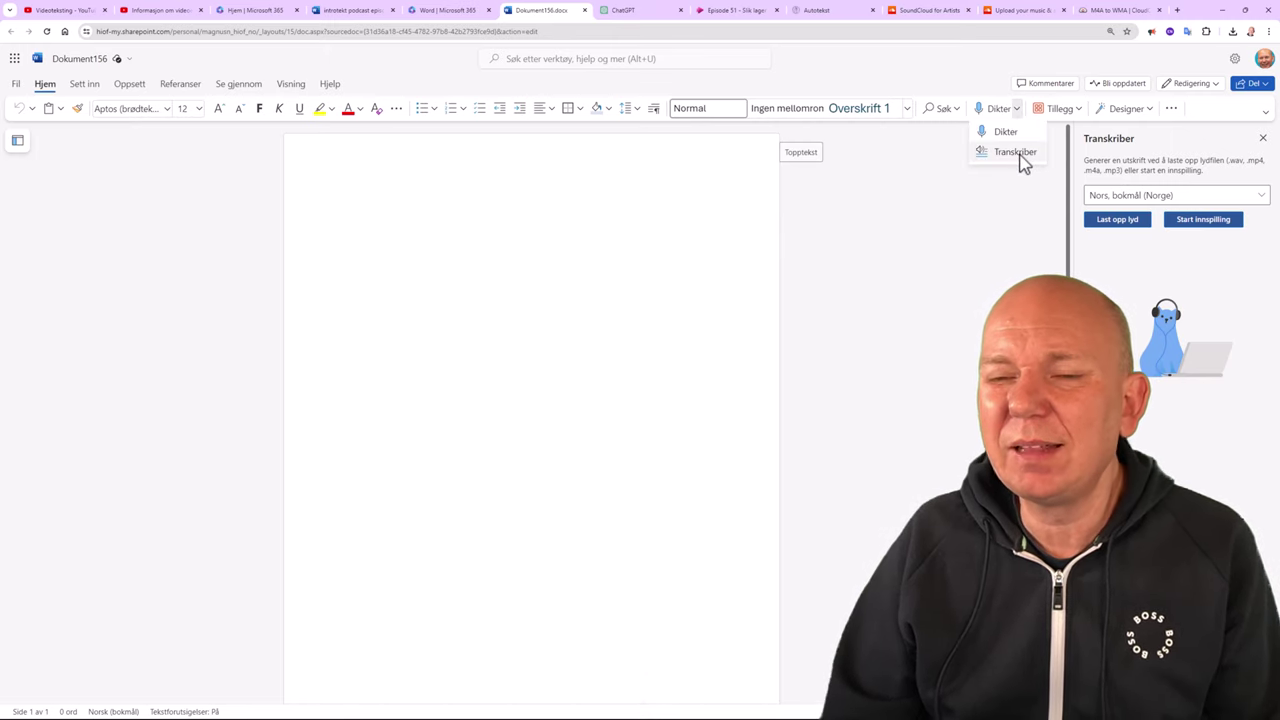
click(1016, 152)
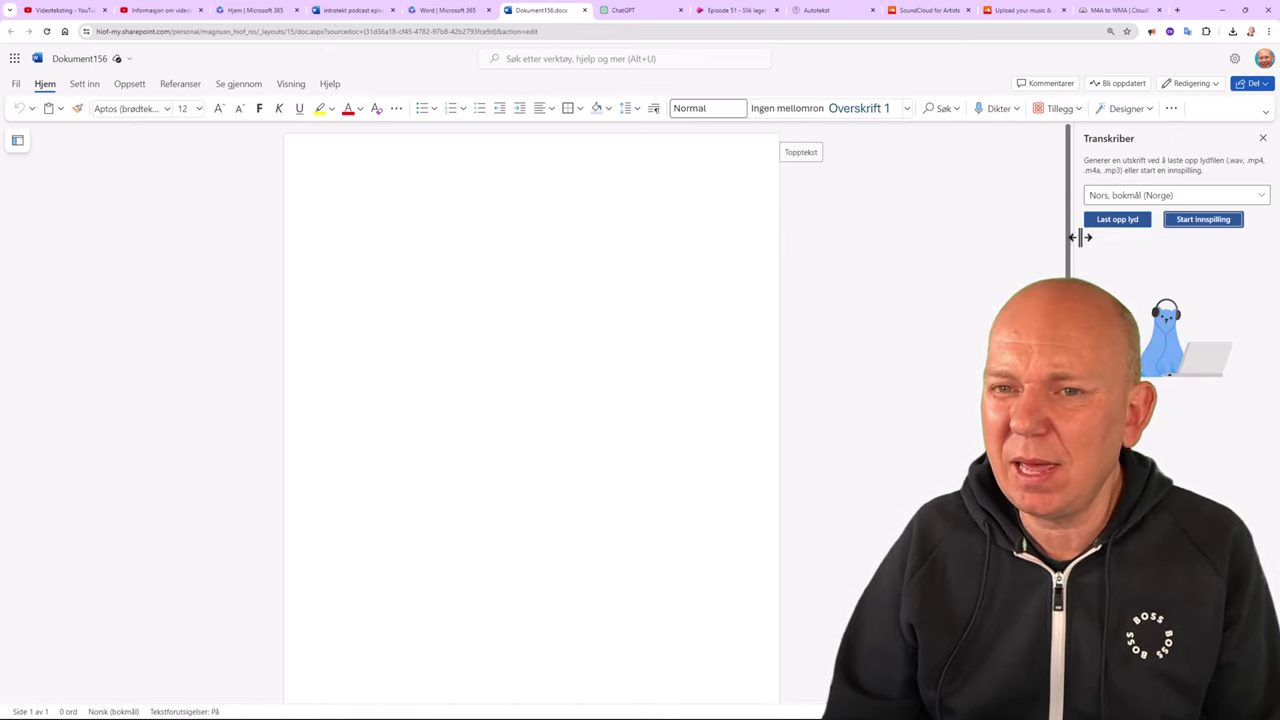
click(1132, 222)
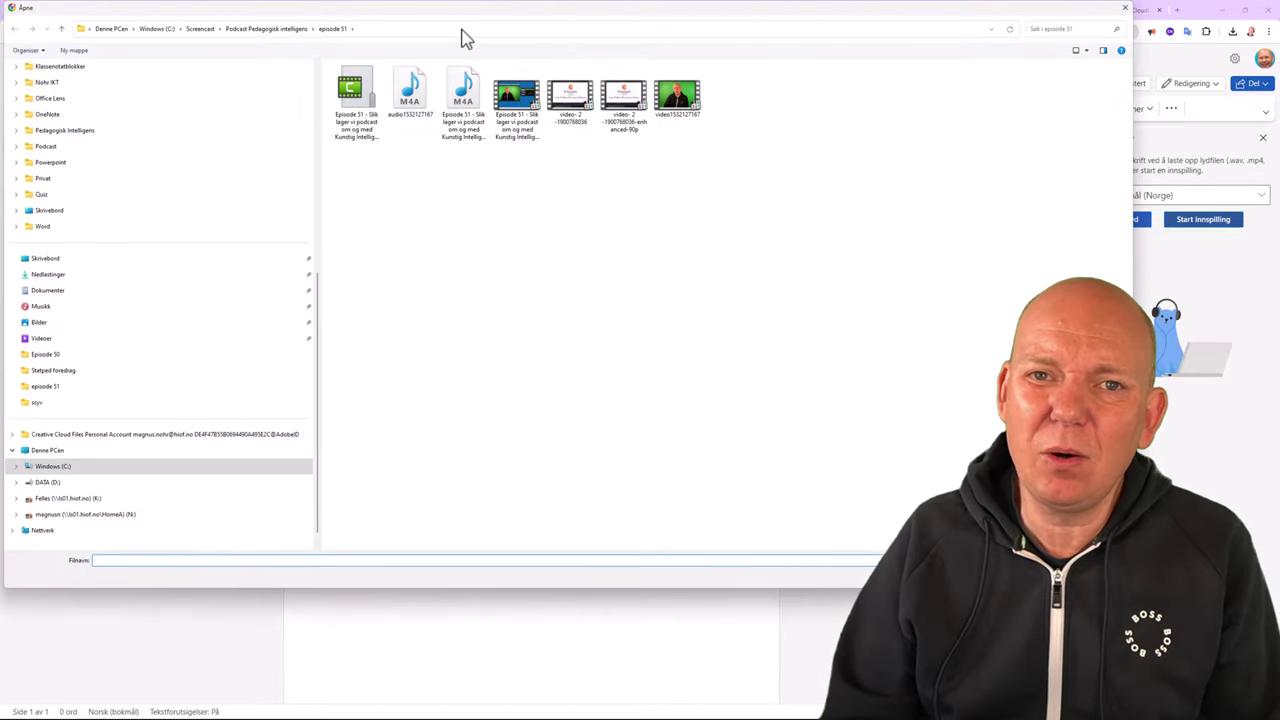
click(461, 30)
key(ctrl+v)
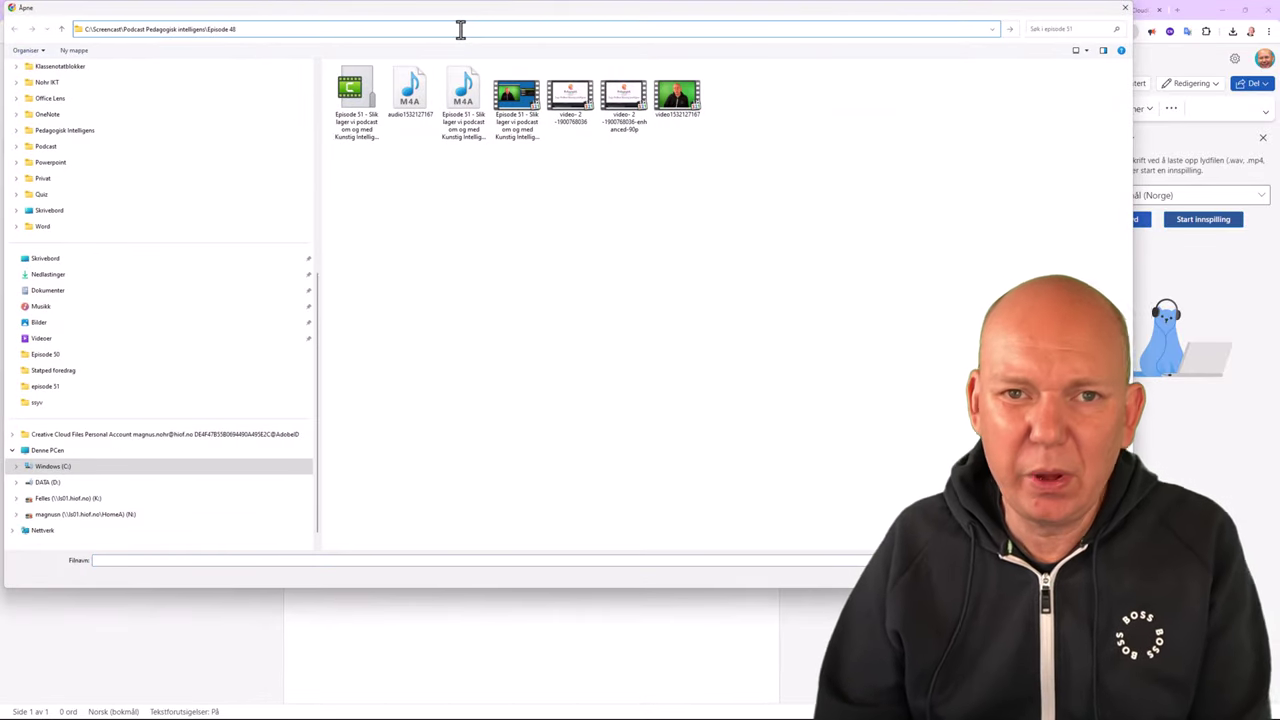
key(Return)
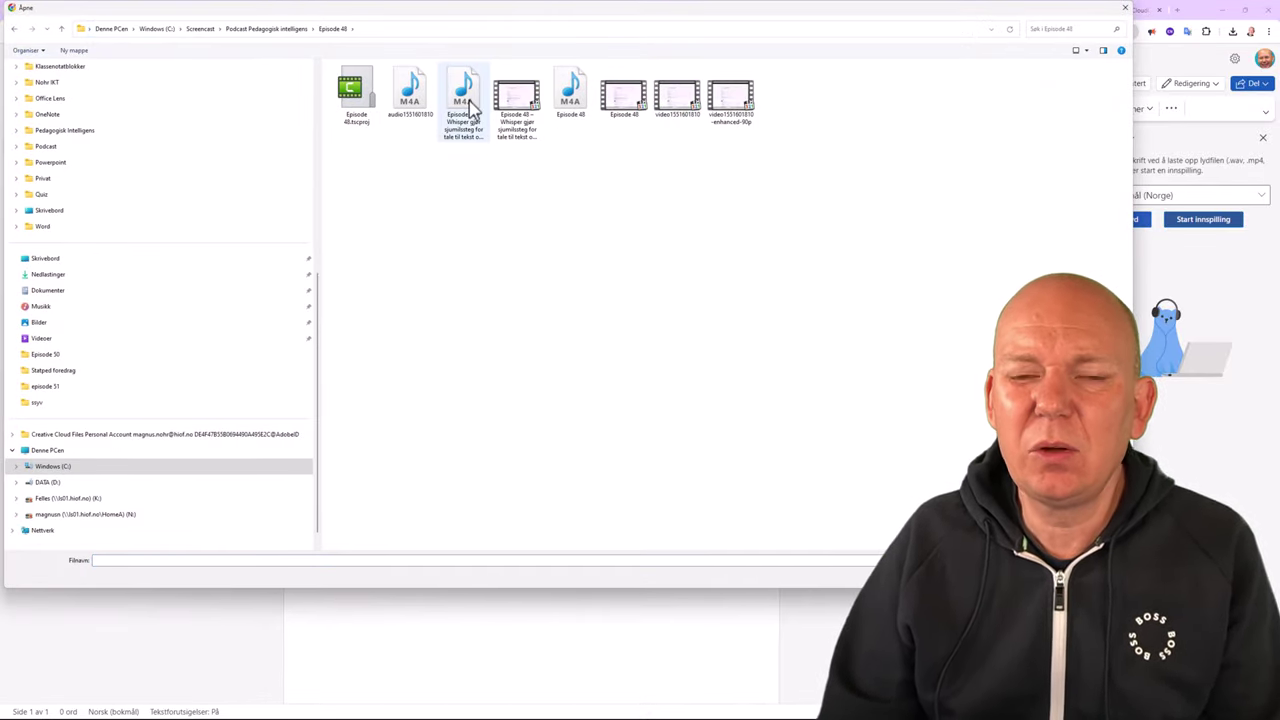
click(466, 106)
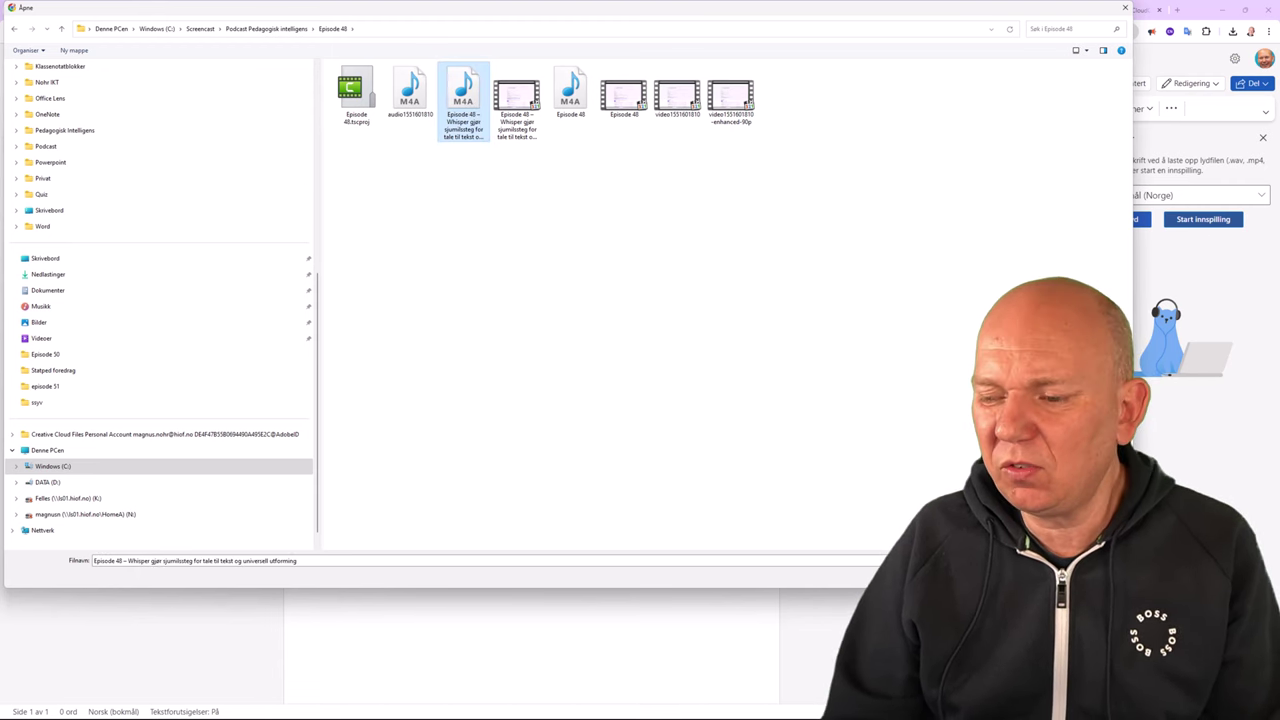
key(Return)
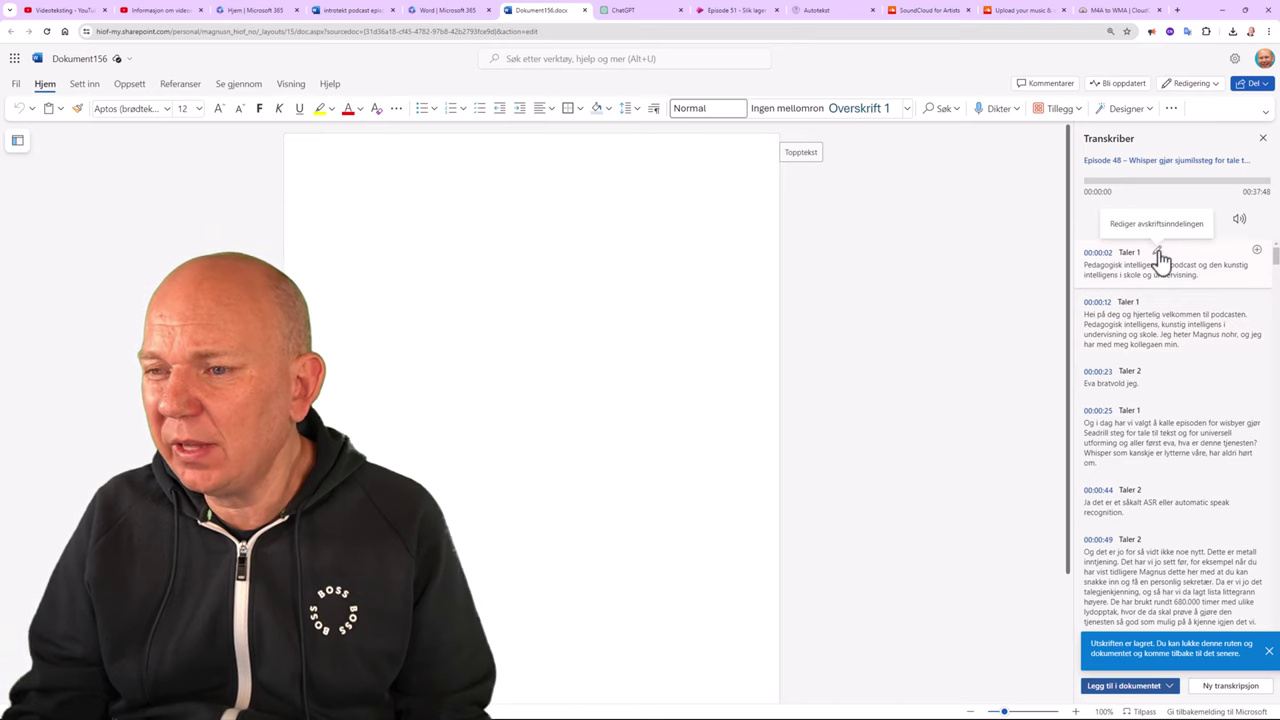
Rename Taler 1 to the first host's name, with a colon, across all entries.
click(1157, 251)
drag(1146, 252, 1103, 253)
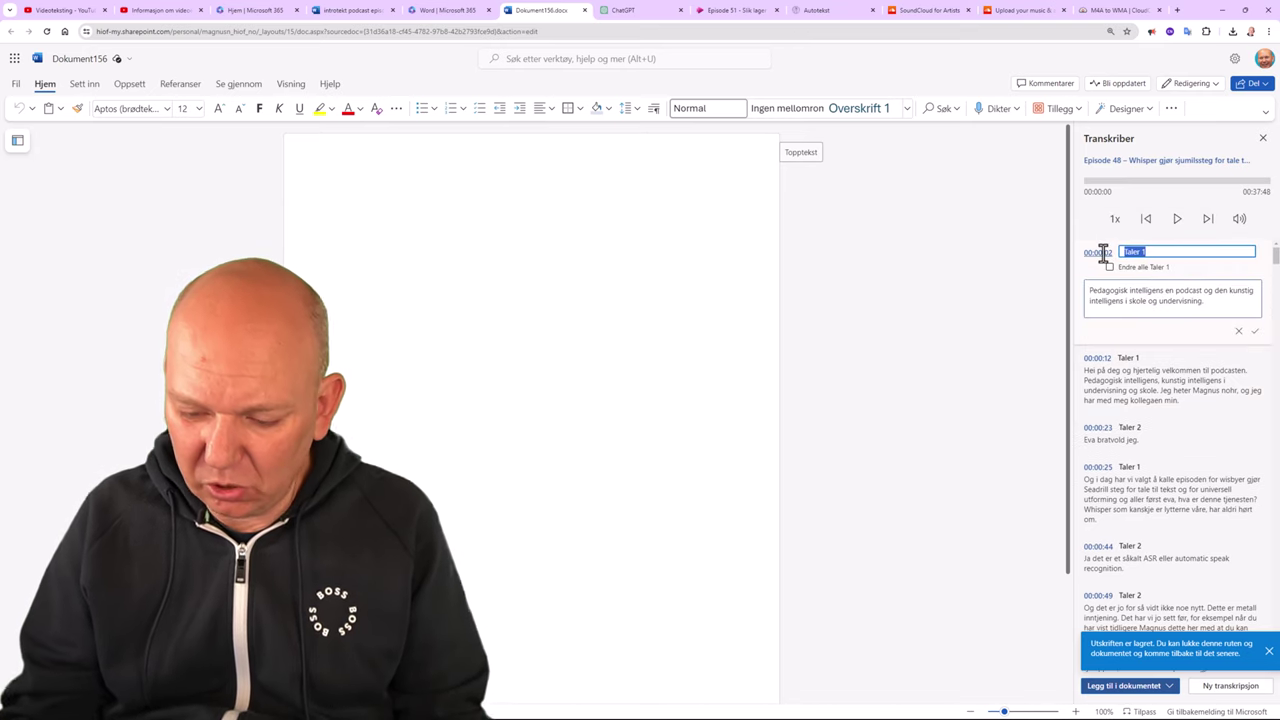
text(Magnus)
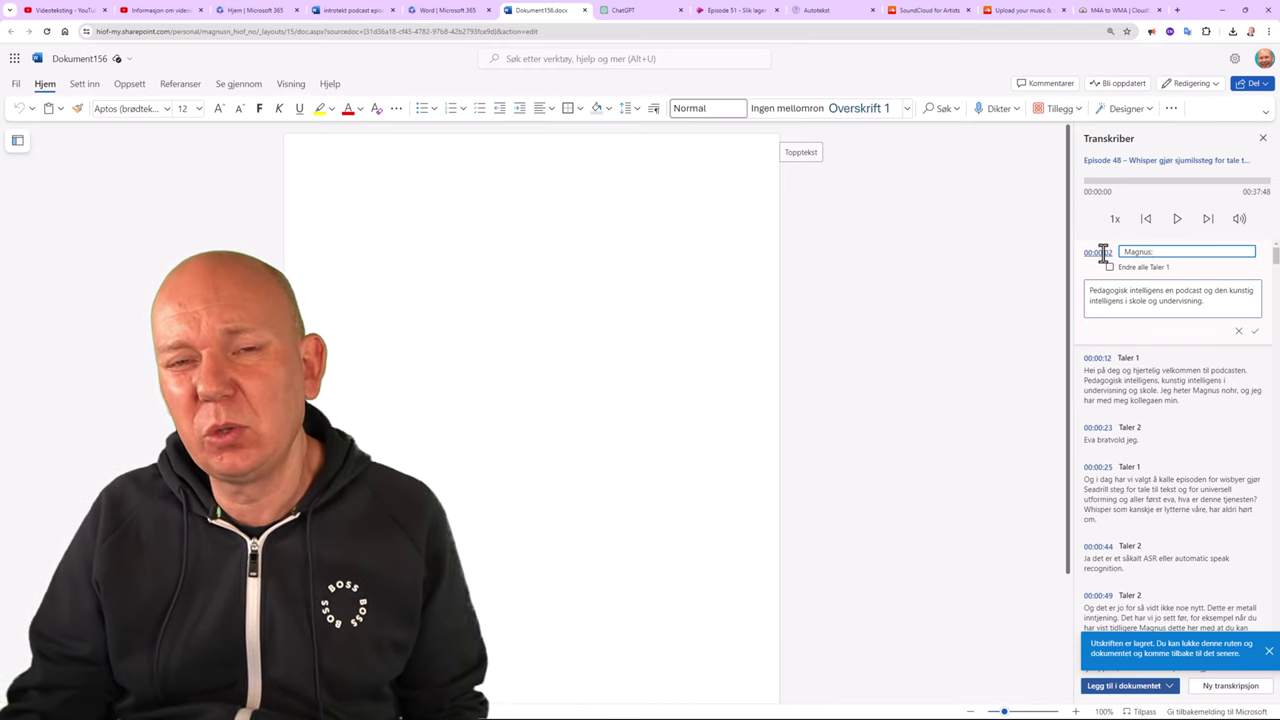
text(:)
click(1109, 268)
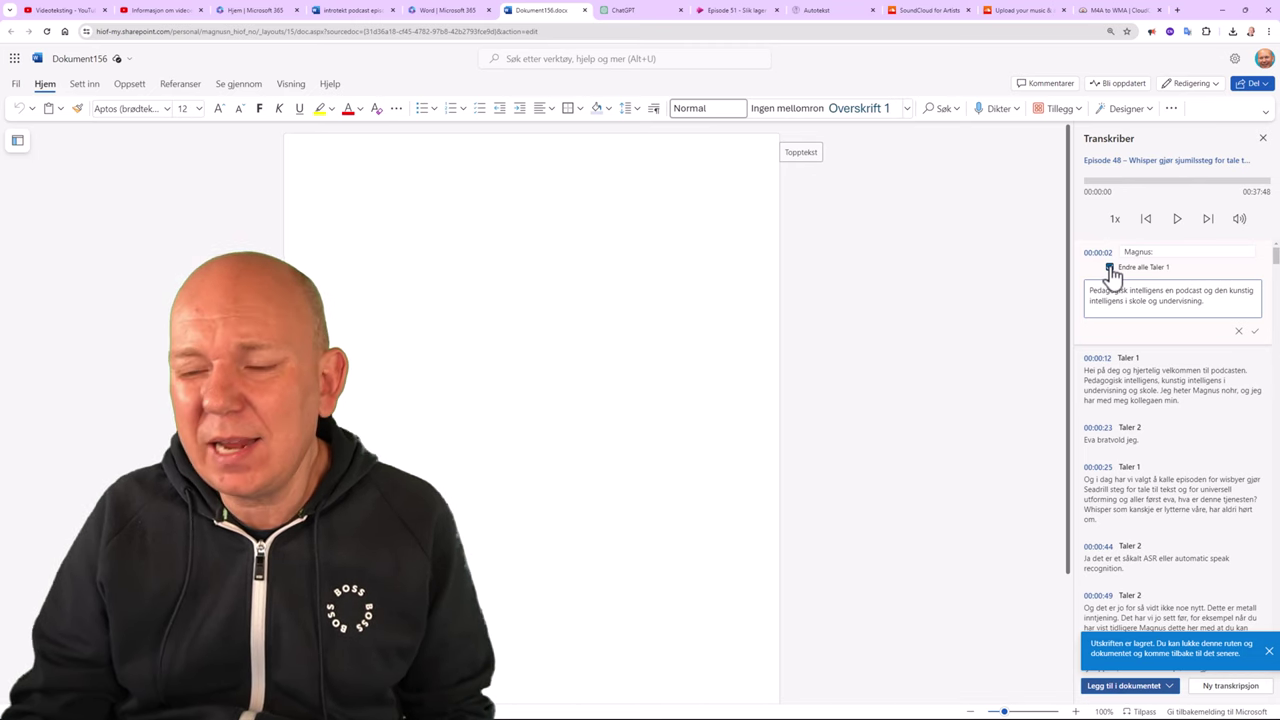
click(1254, 331)
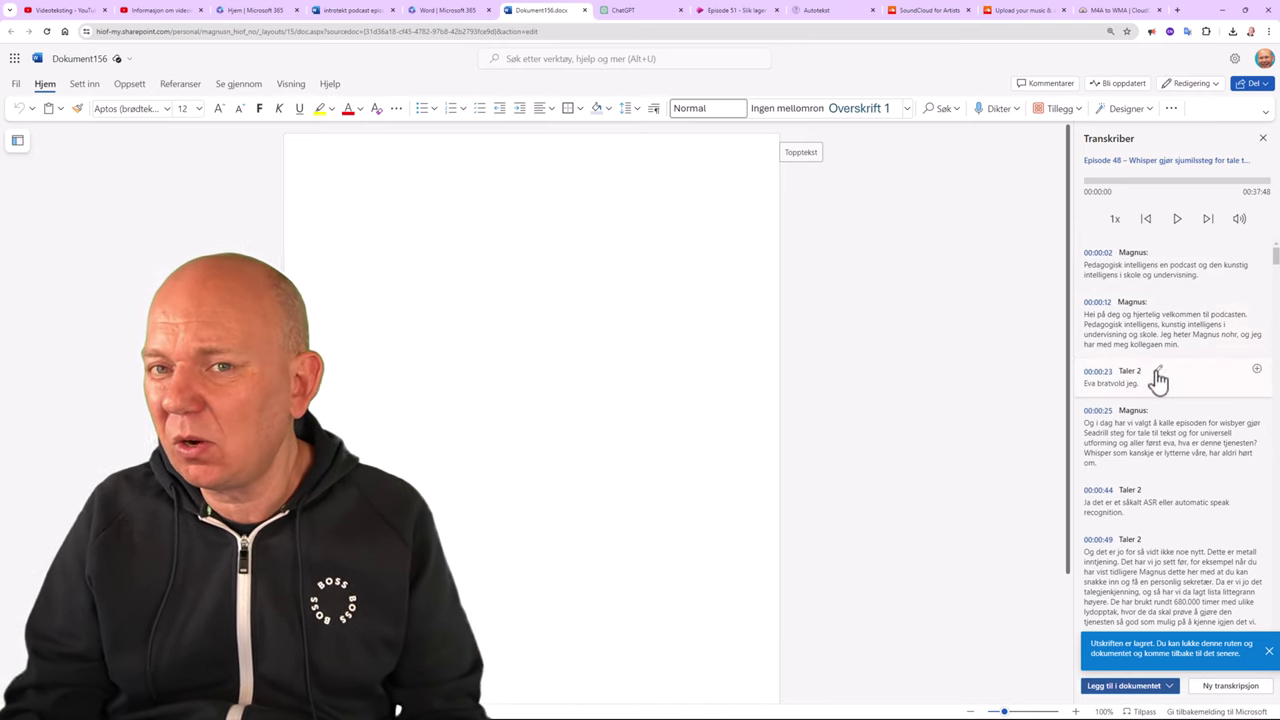
Rename Taler 2 to the second host's name everywhere, then insert the transcript with speakers.
click(1157, 370)
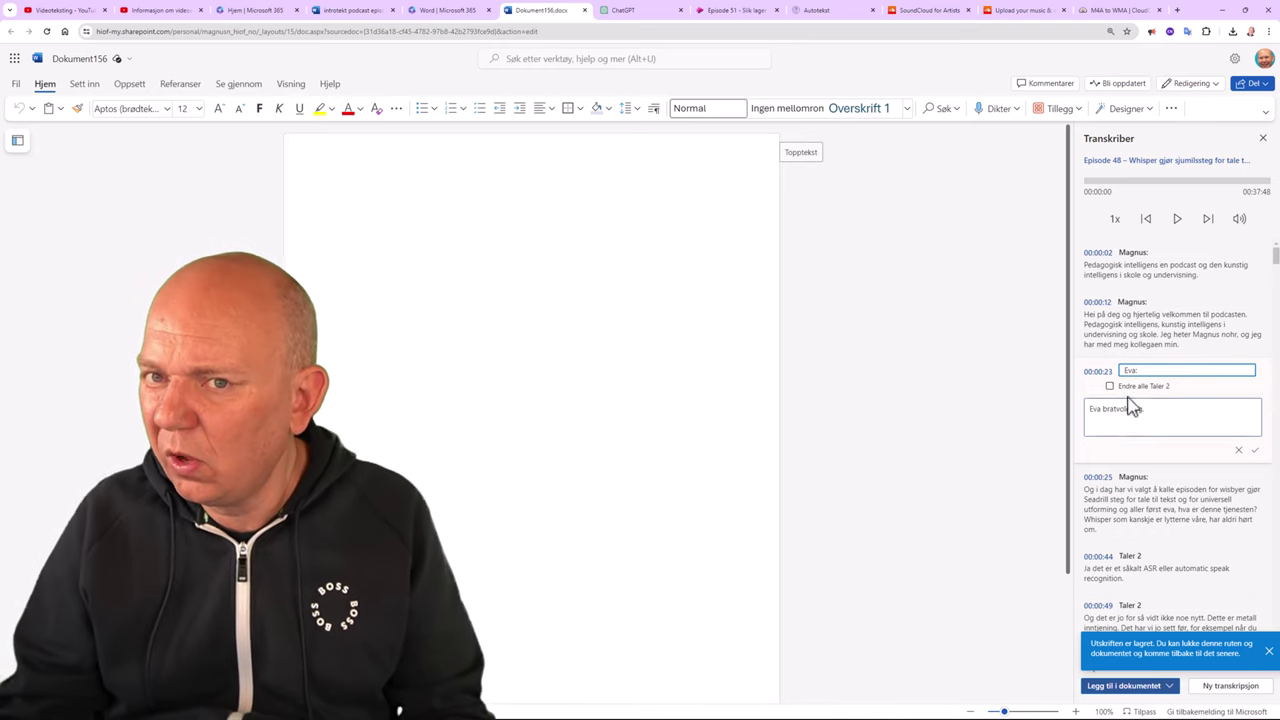
click(1109, 386)
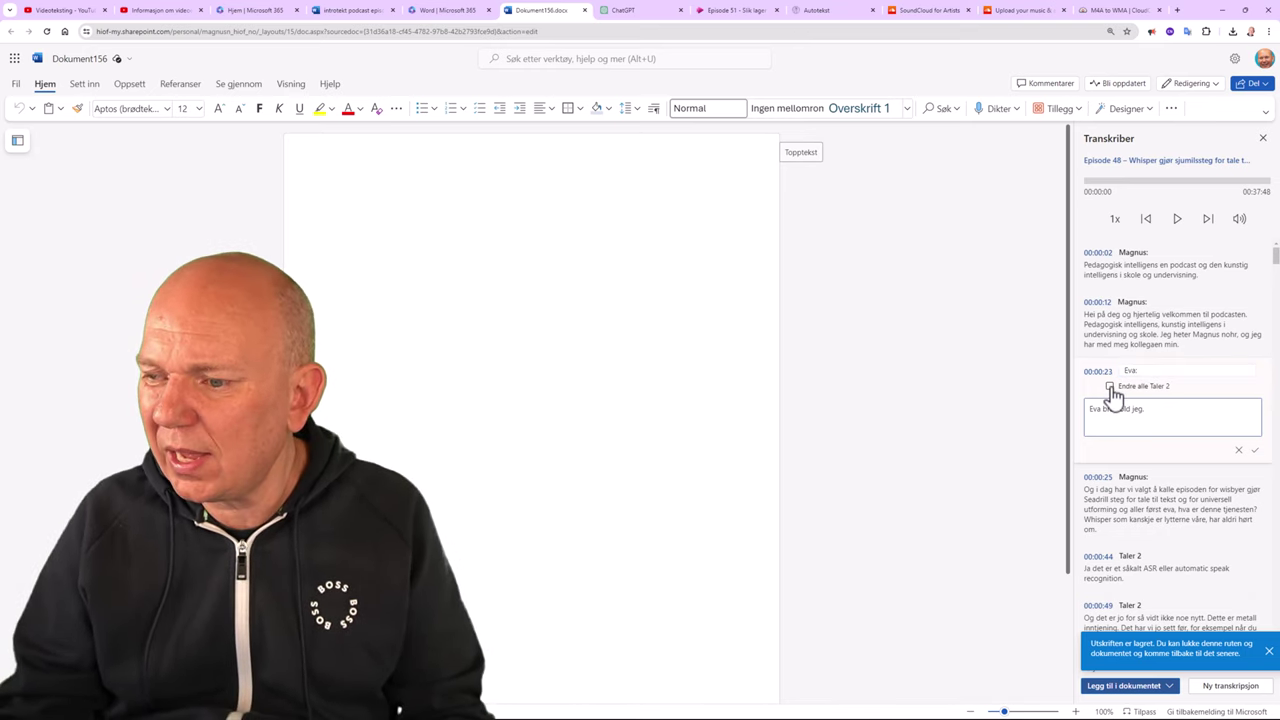
click(1256, 452)
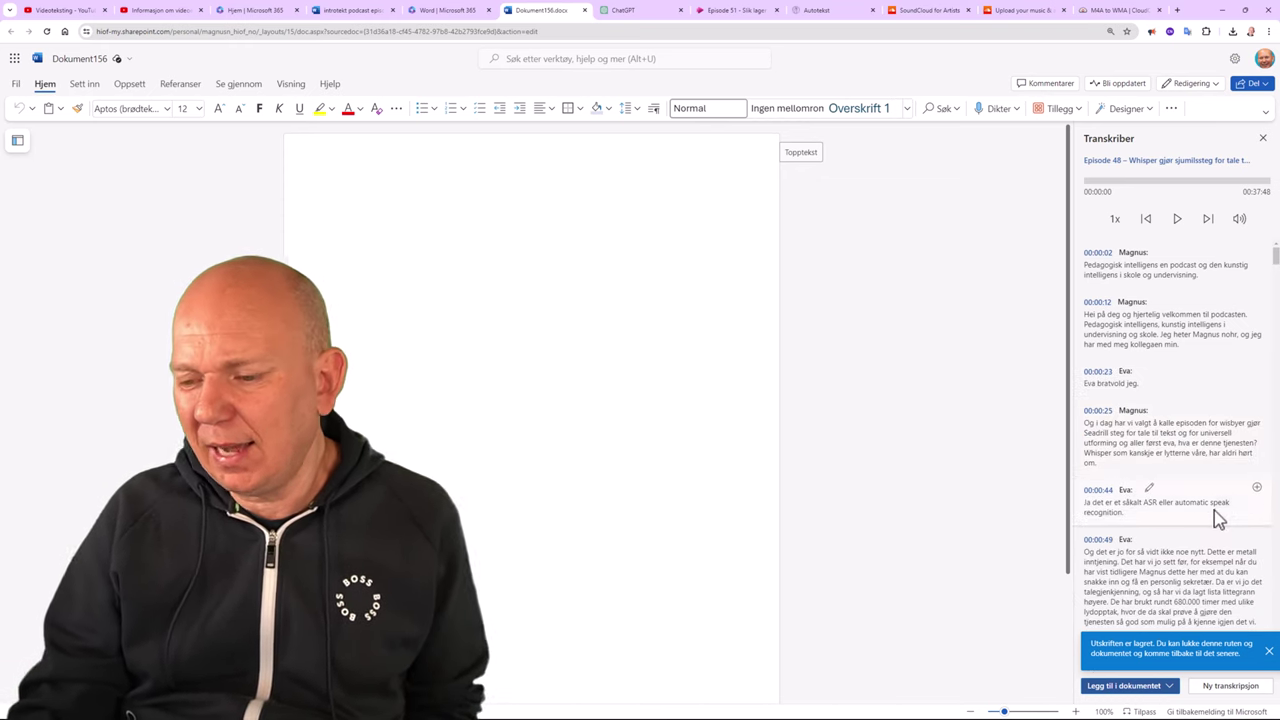
click(1133, 687)
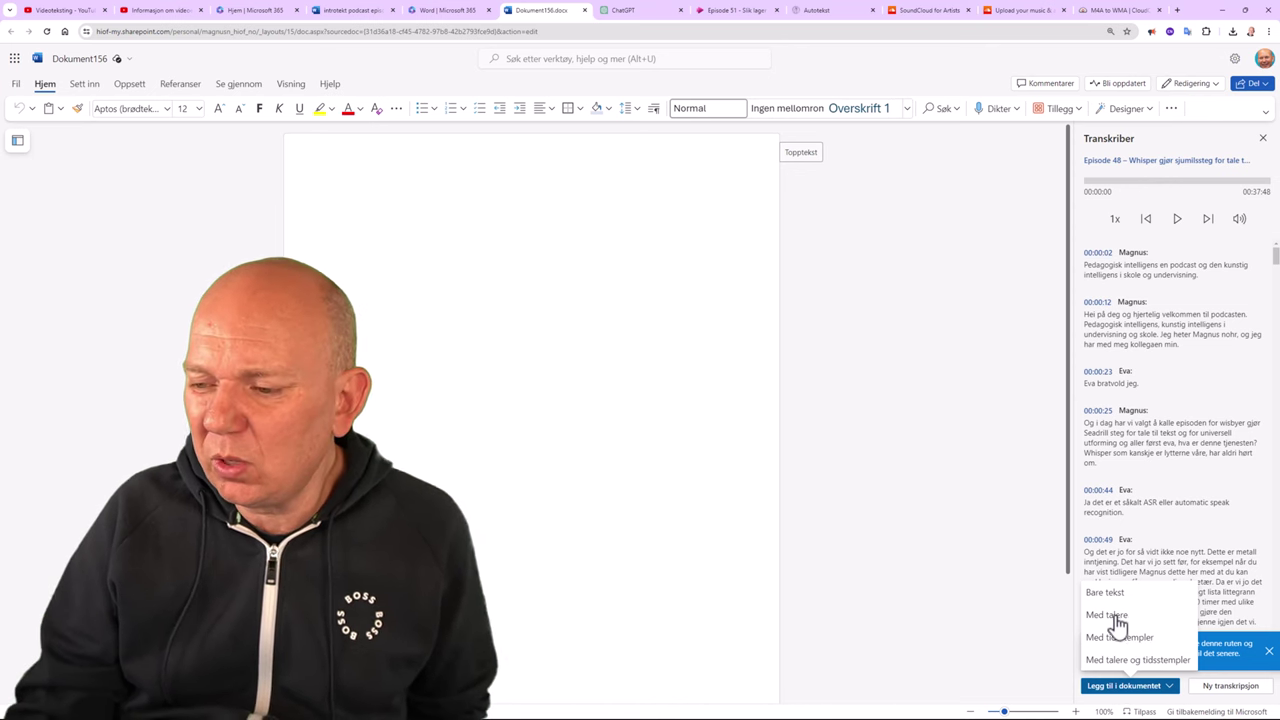
click(1112, 615)
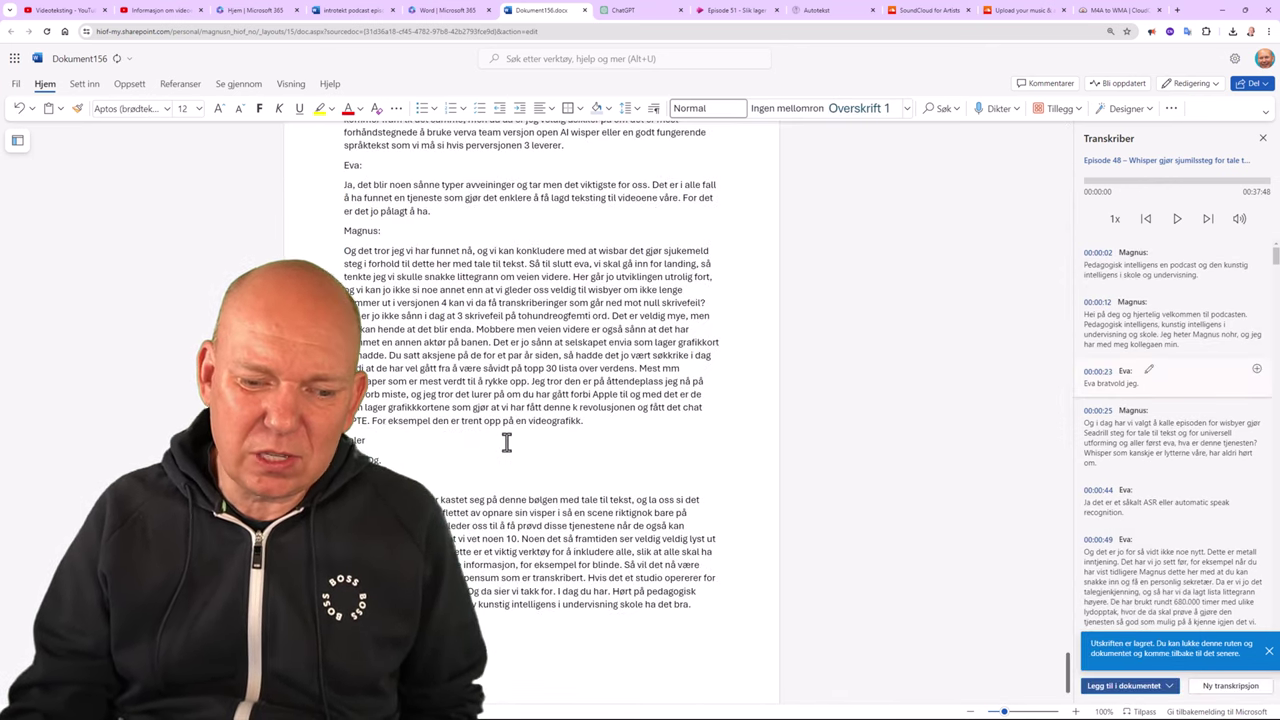
scroll(507, 443, up, 1)
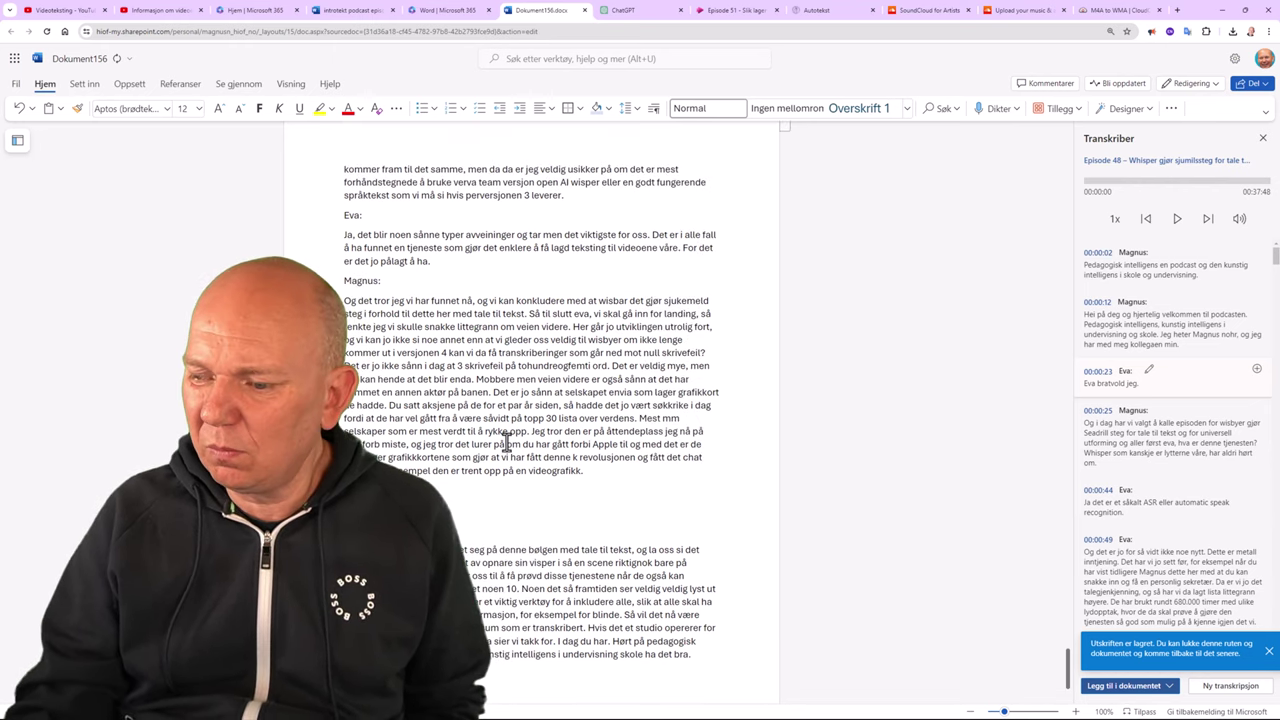
scroll(507, 443, down, 10)
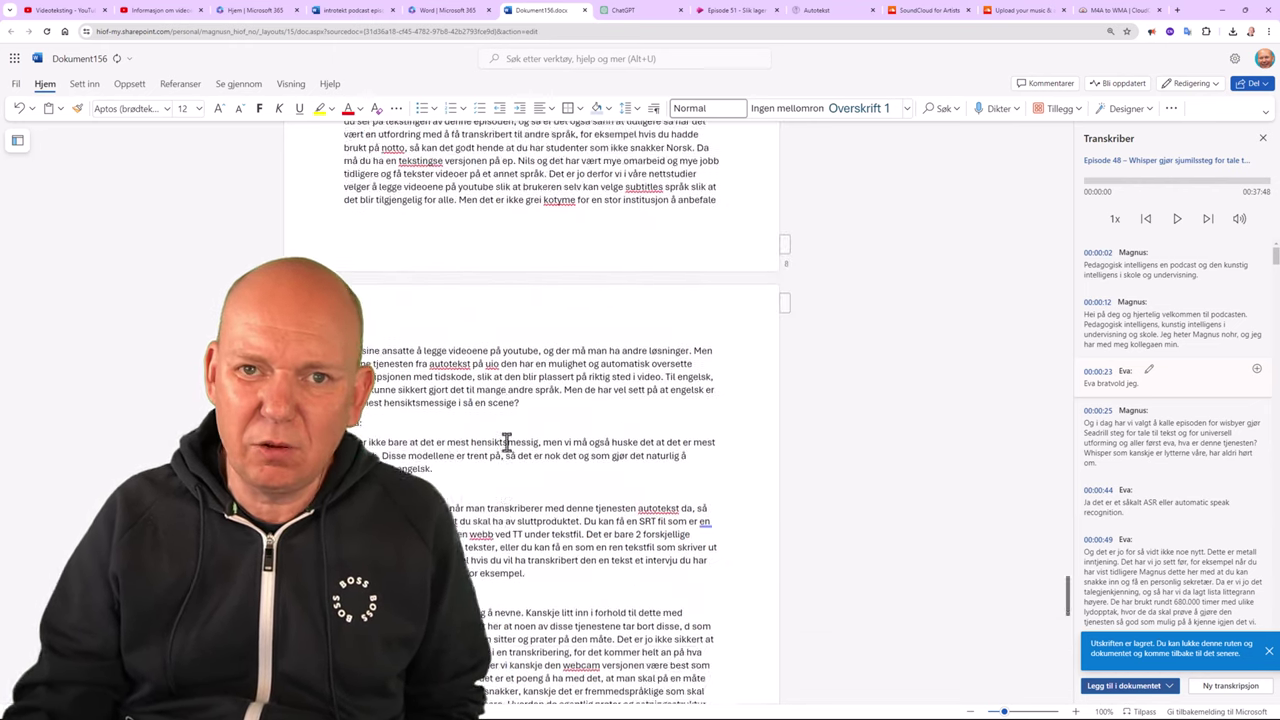
scroll(507, 443, up, 5)
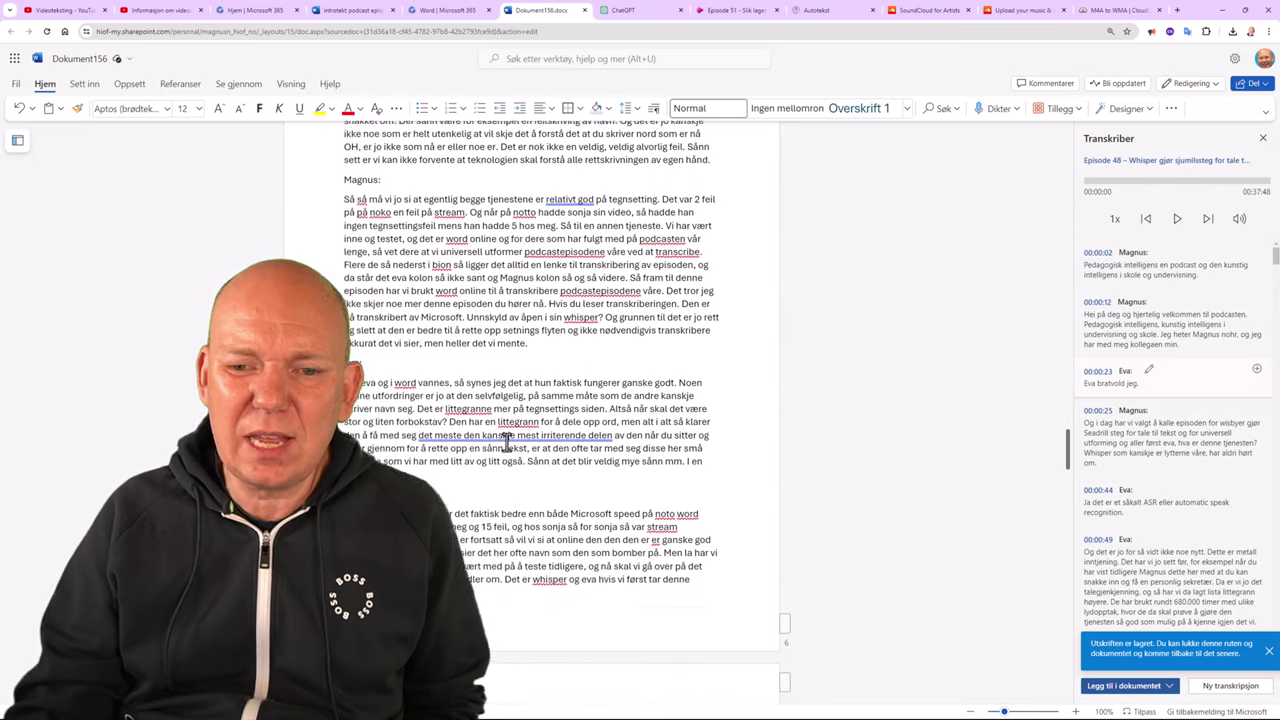
scroll(507, 440, up, 2)
scroll(507, 440, down, 1)
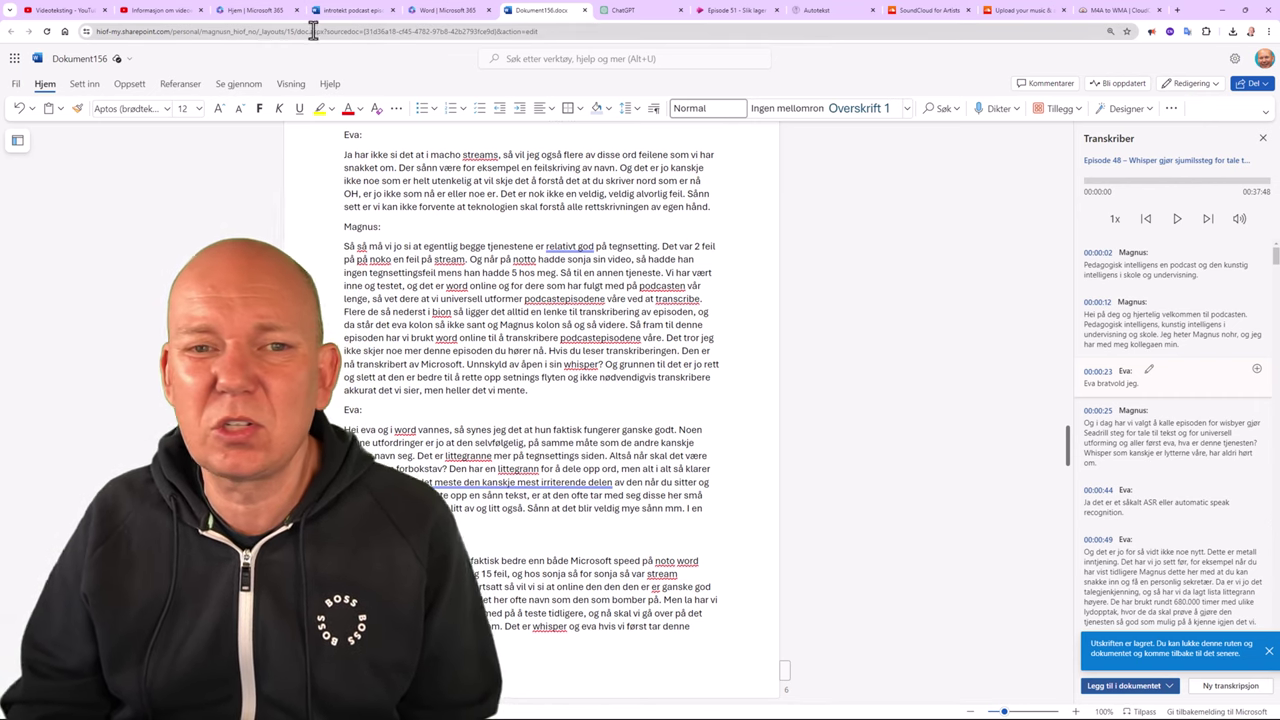
Load the Autotekst site (autotekst.uio.no) in the browser.
click(250, 11)
click(256, 33)
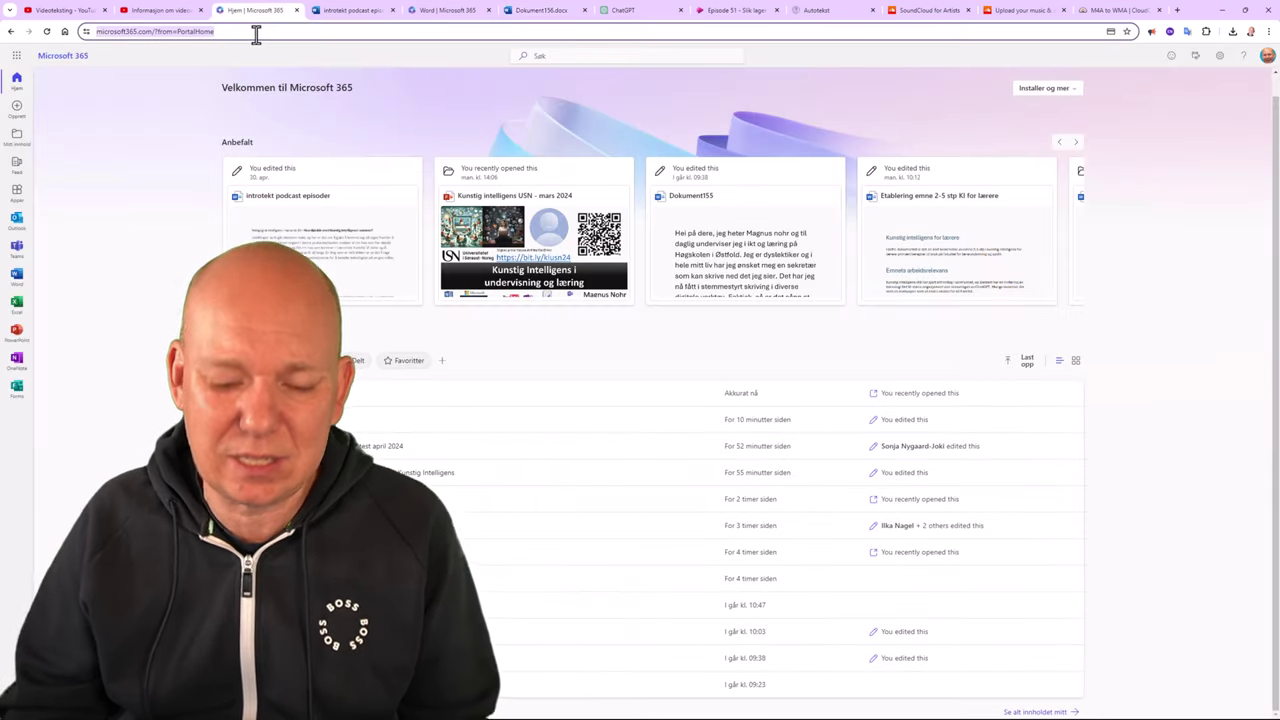
text(autotekst.uio.no/nb)
key(Return)
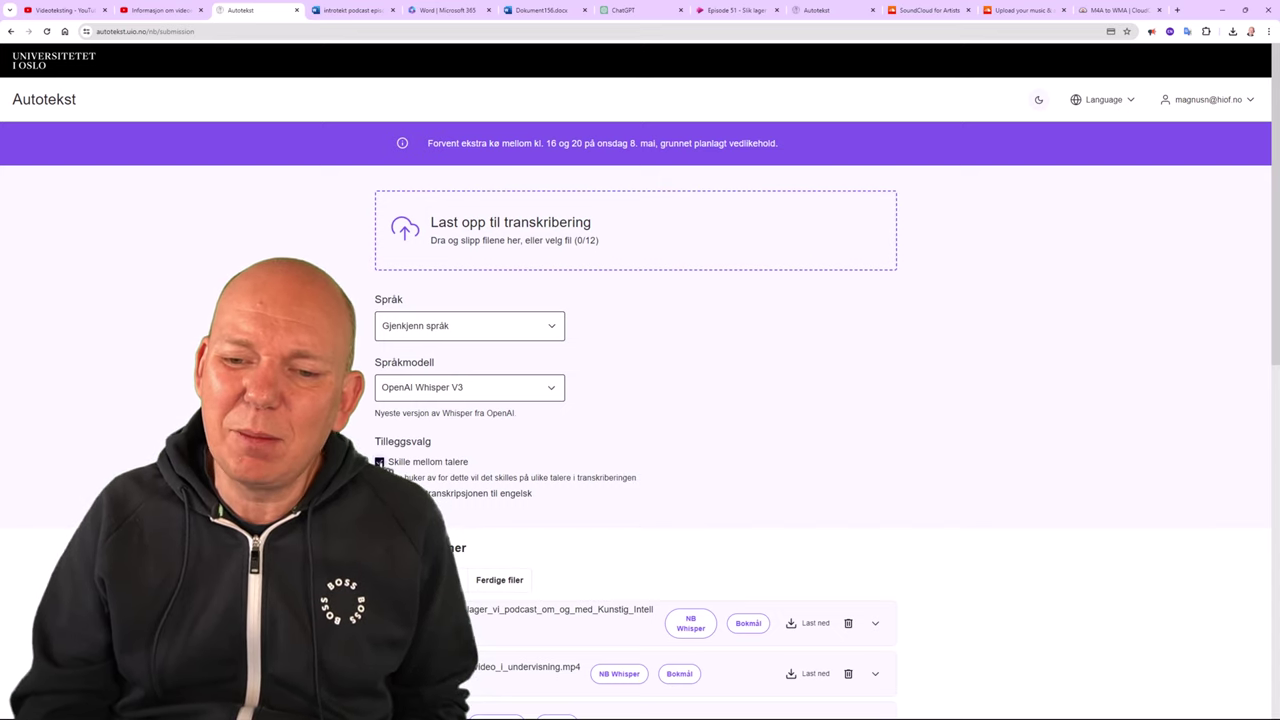
Submit the Episode 48 audio file for transcription with OpenAI Whisper V3.
click(502, 248)
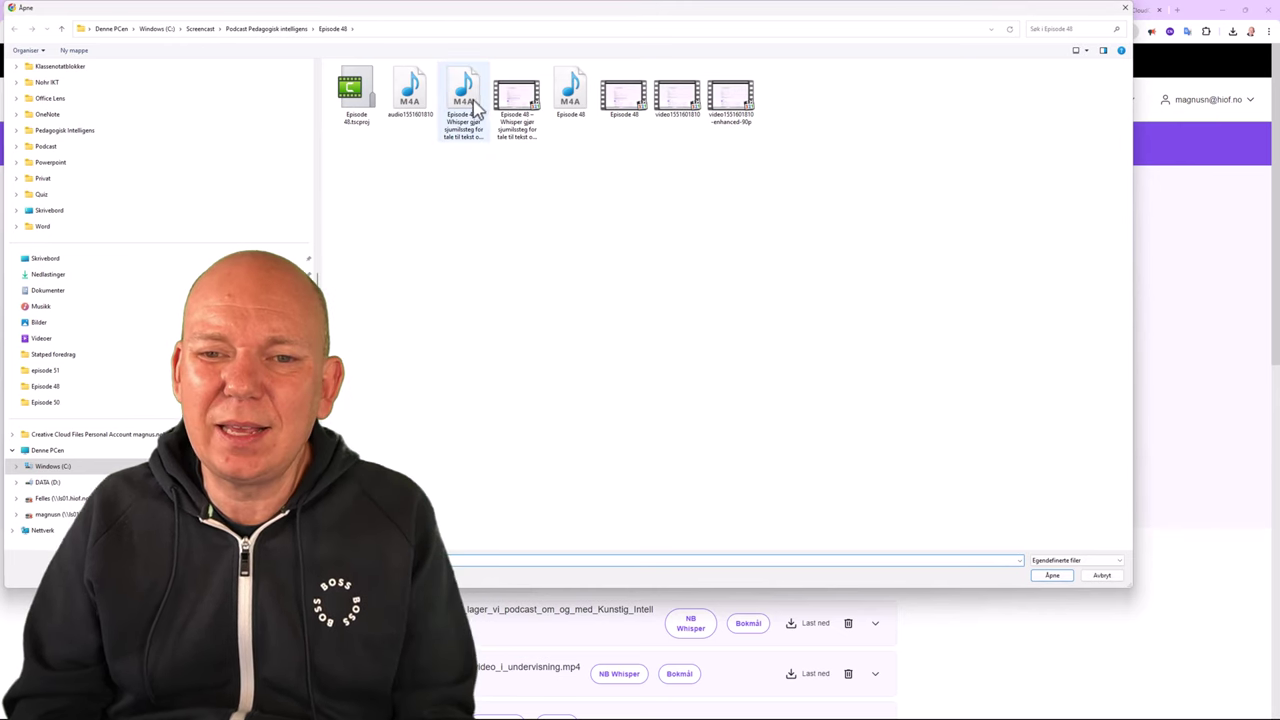
click(472, 104)
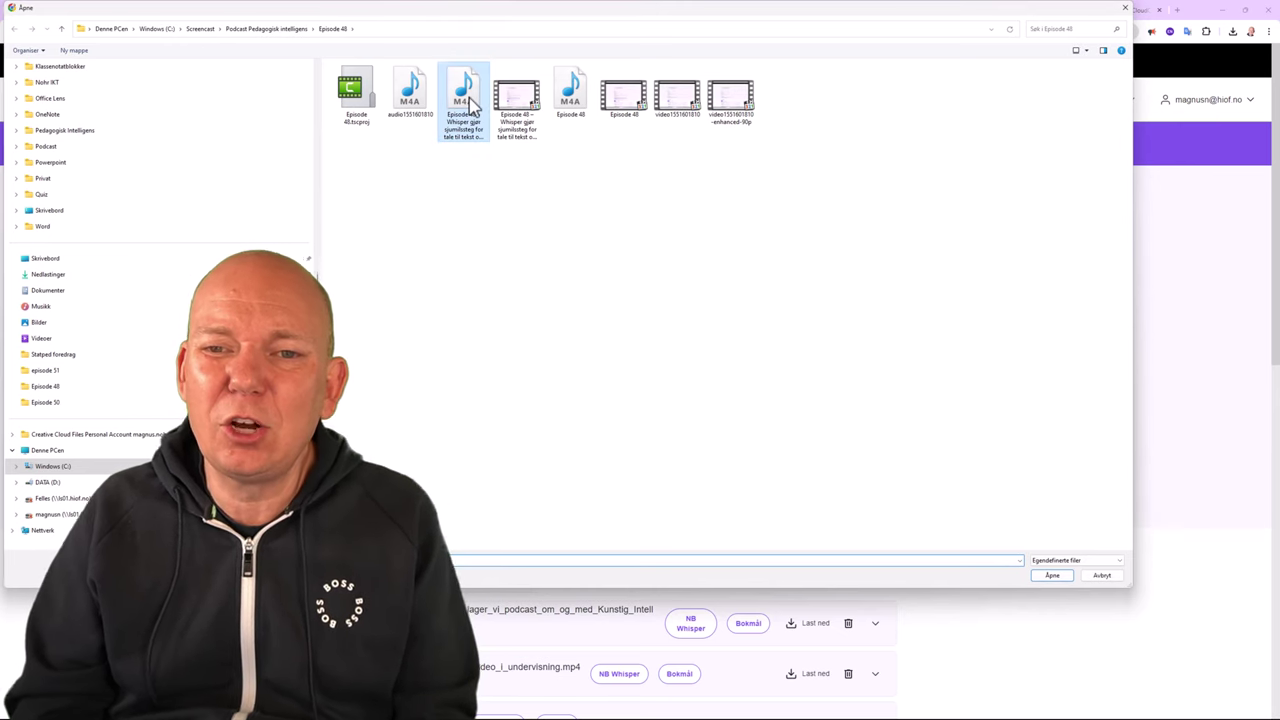
click(1055, 580)
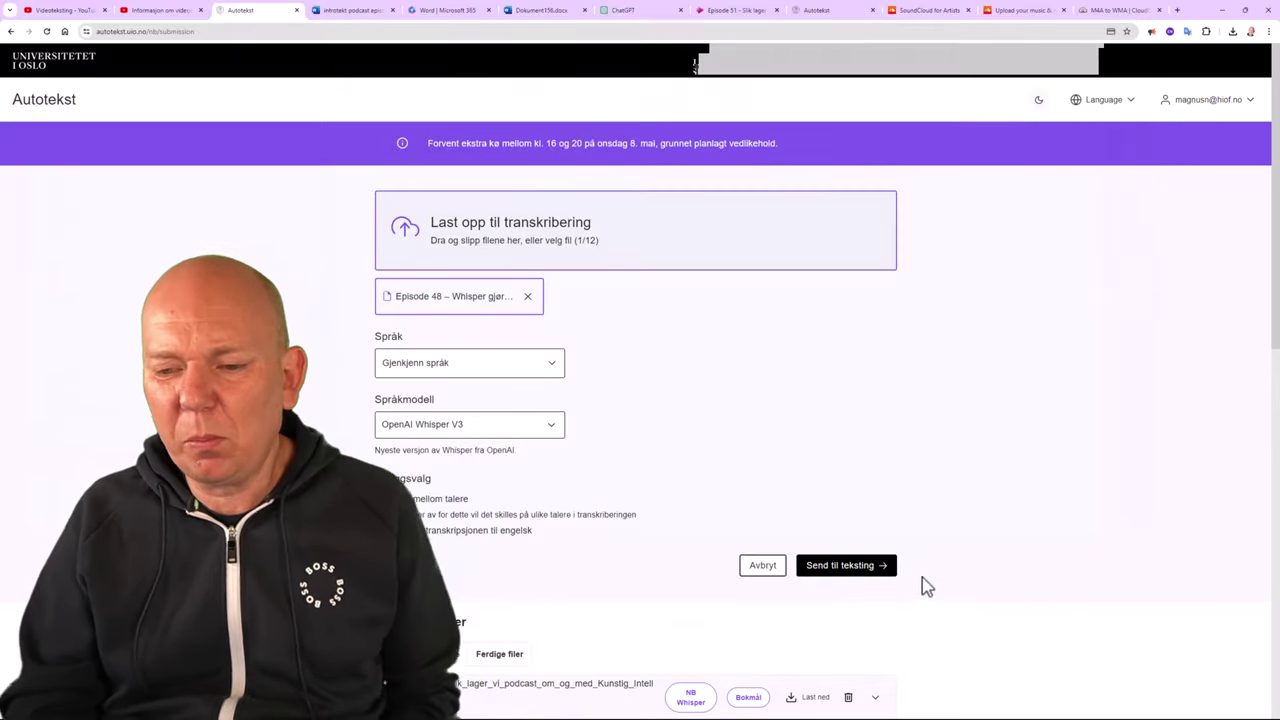
click(846, 565)
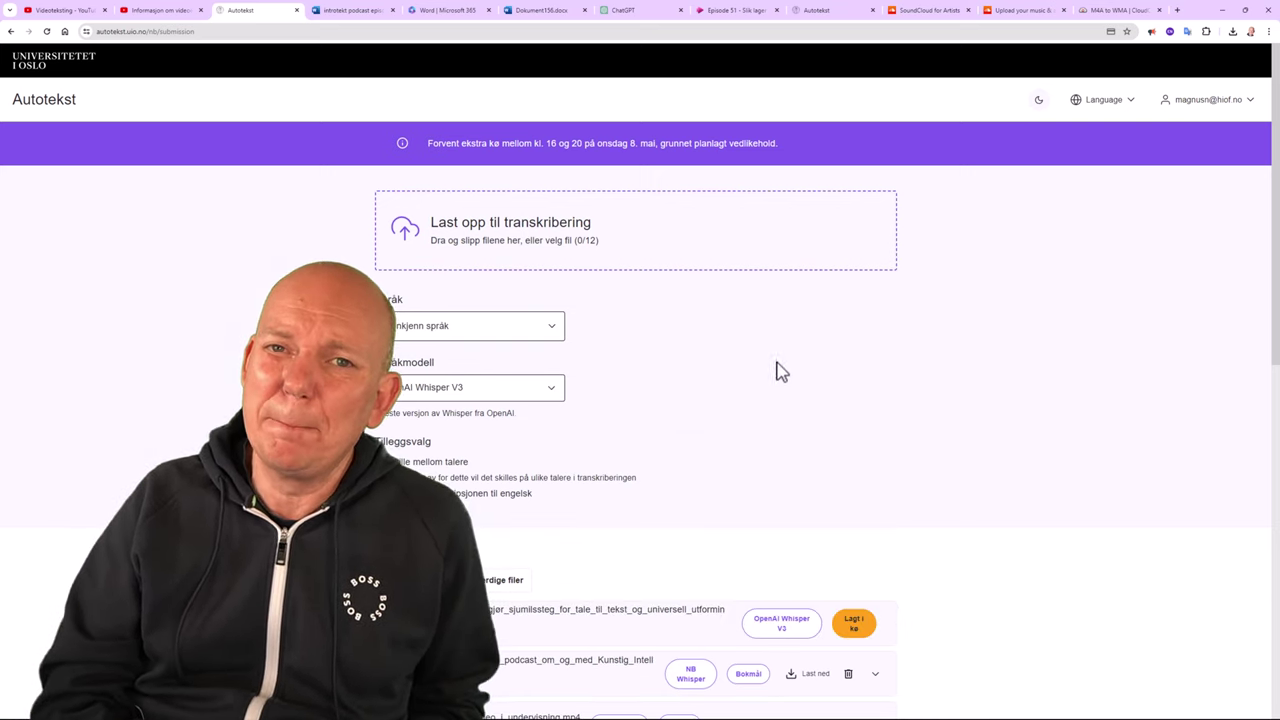
Download the Episode 48 transcript as Ren tekst and select all of it in Notepad.
scroll(704, 344, down, 1)
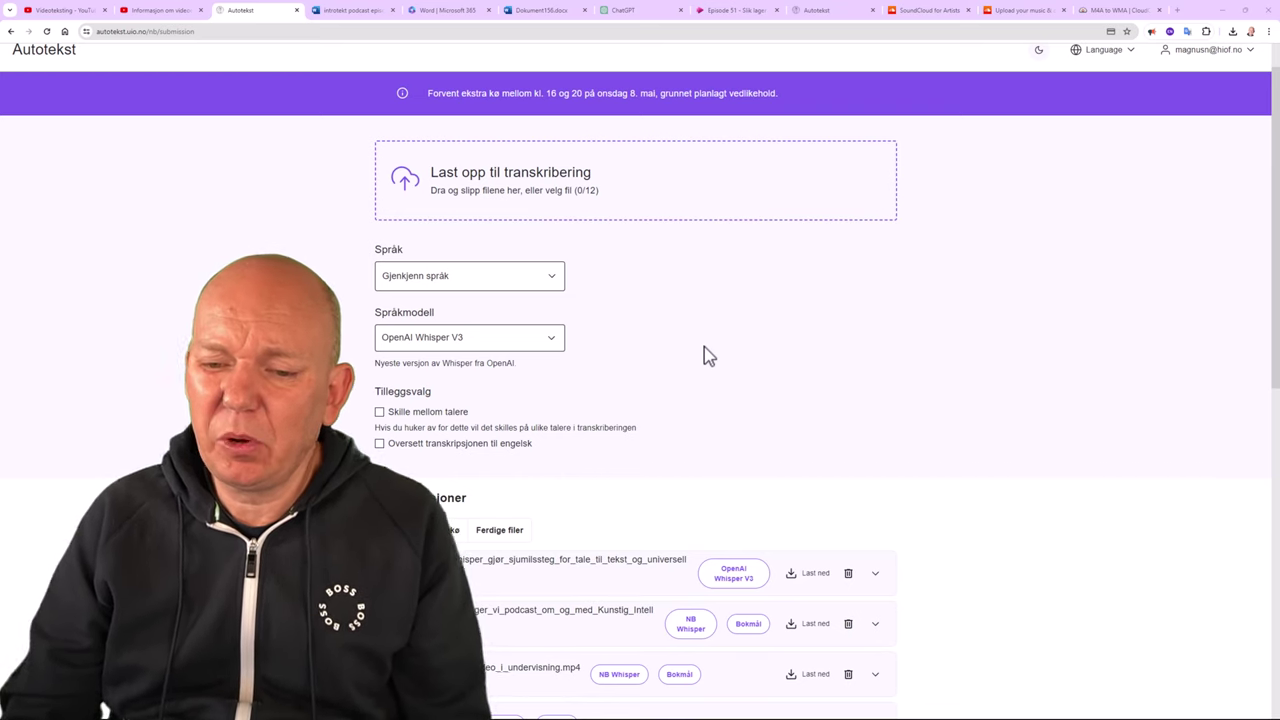
click(816, 576)
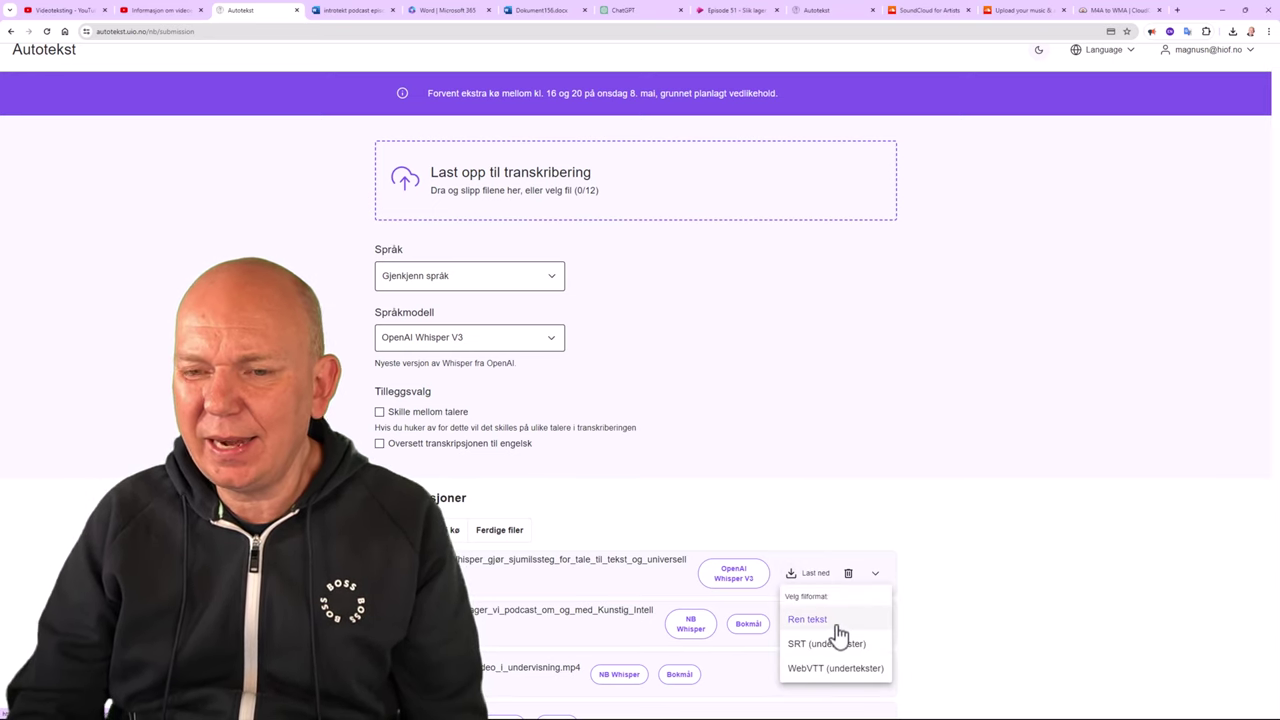
click(808, 621)
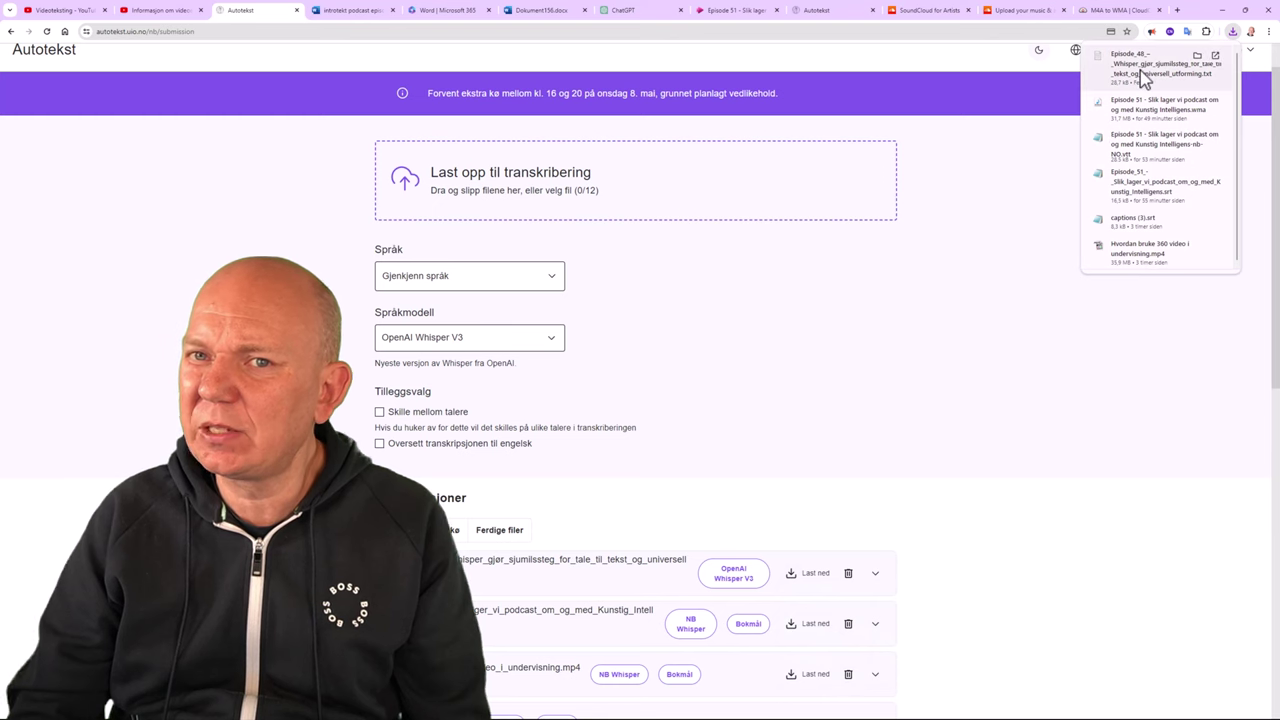
click(1143, 75)
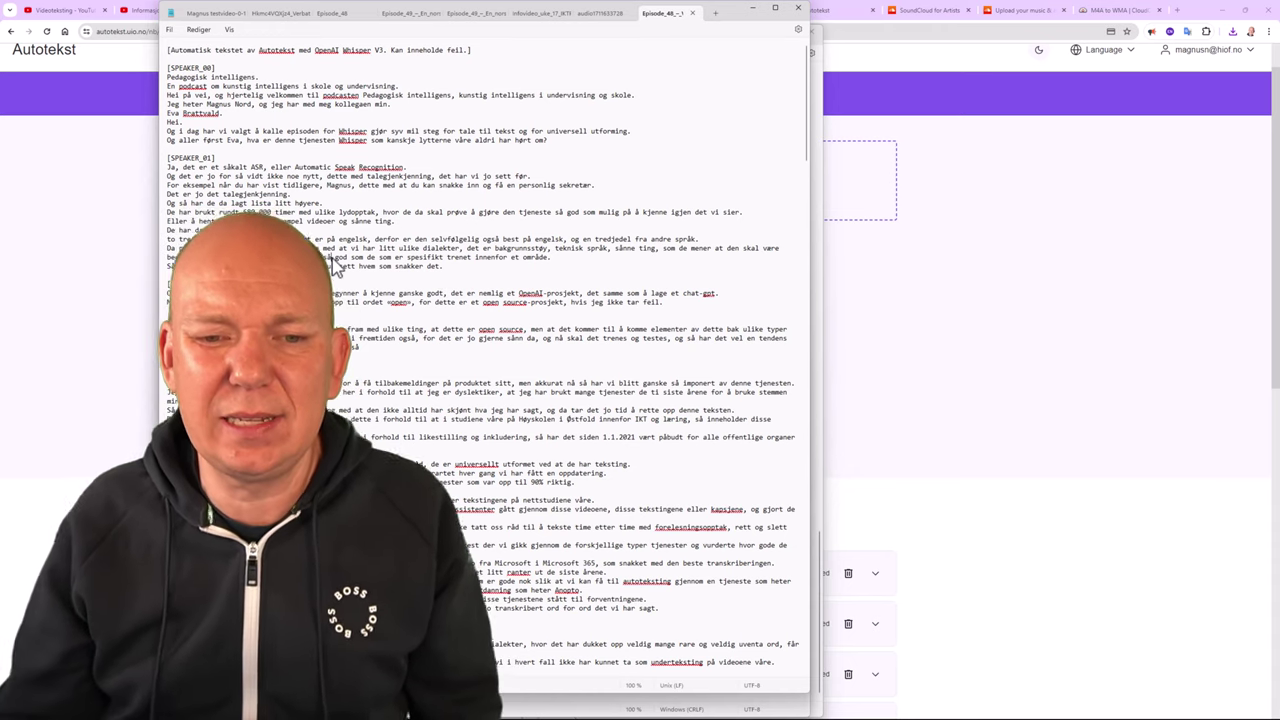
key(ctrl+a)
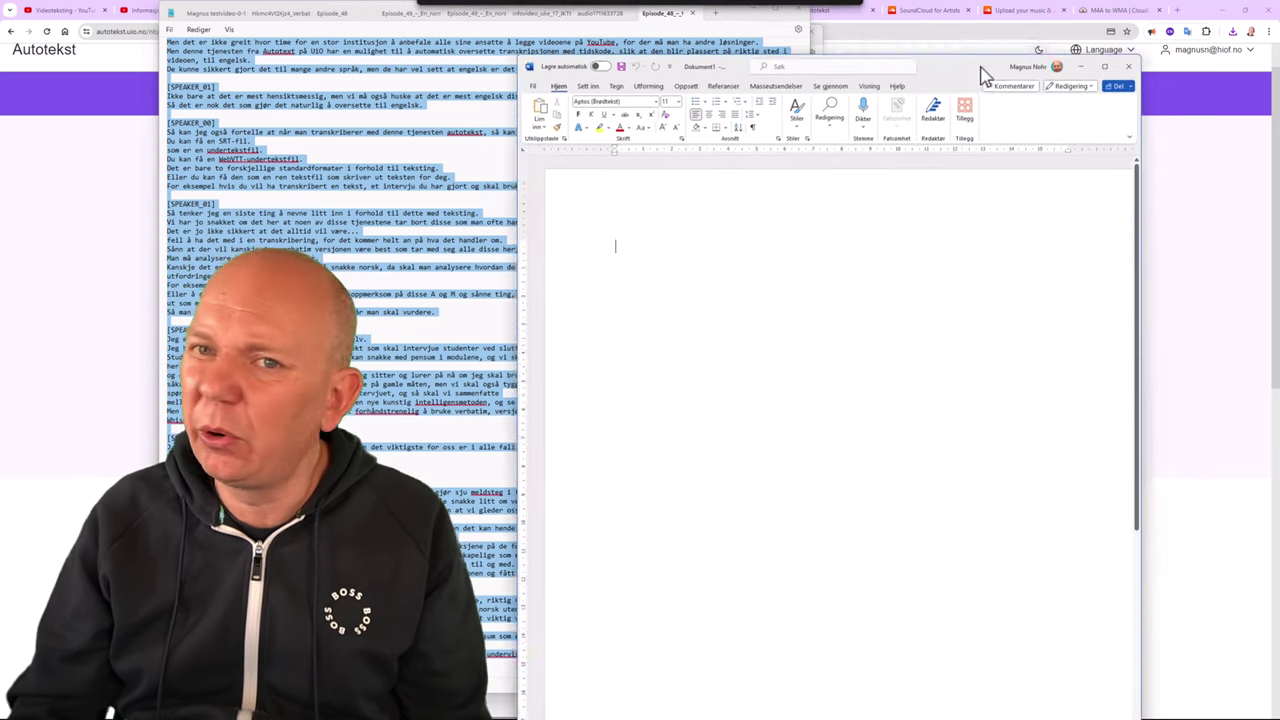
Maximize the blank Word document and paste in the SPEAKER_00/SPEAKER_01 Autotekst transcript.
click(957, 57)
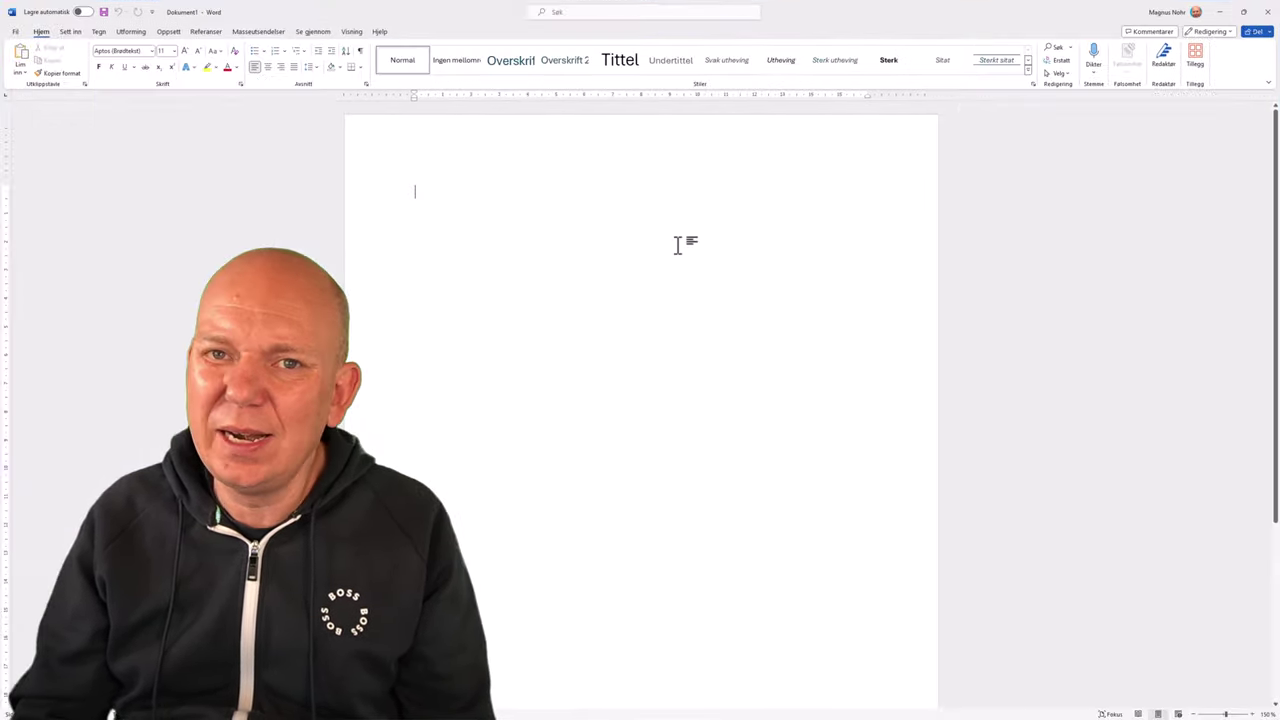
key(ctrl+v)
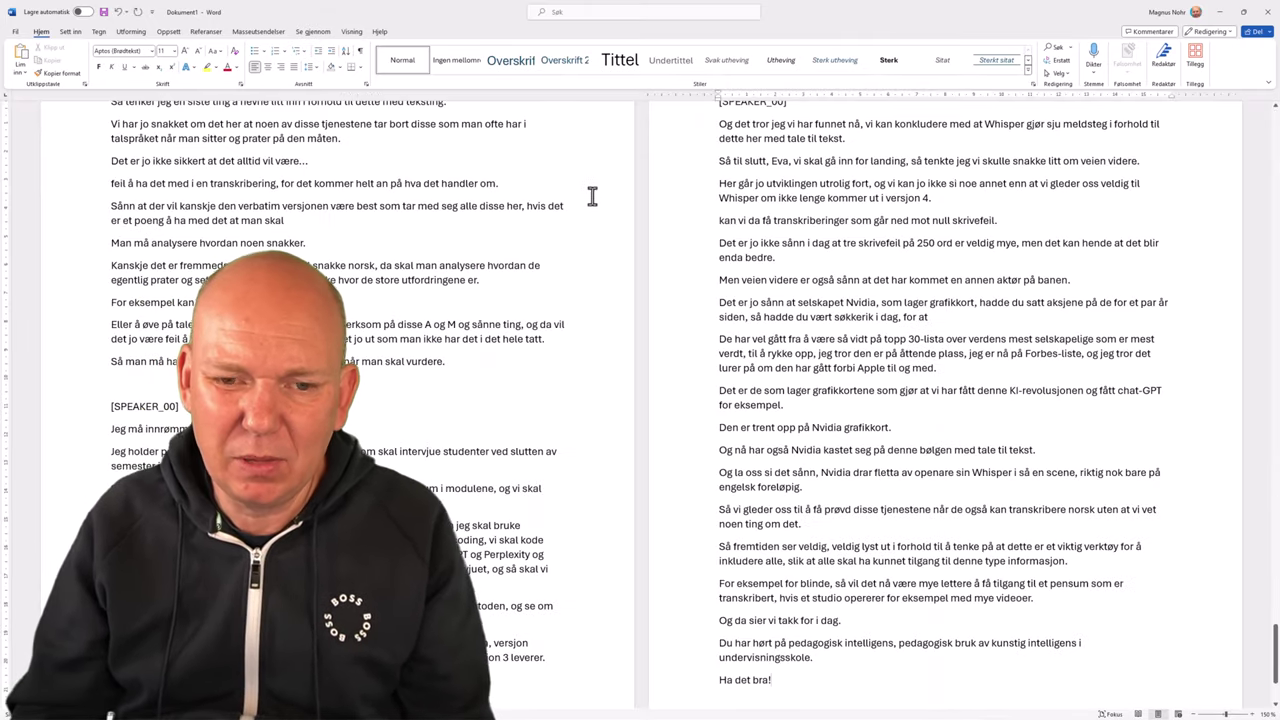
key(ctrl+Home)
click(640, 12)
Use Søk og erstatt to swap all 18 [SPEAKER_00] labels for the first host's name.
text(erst)
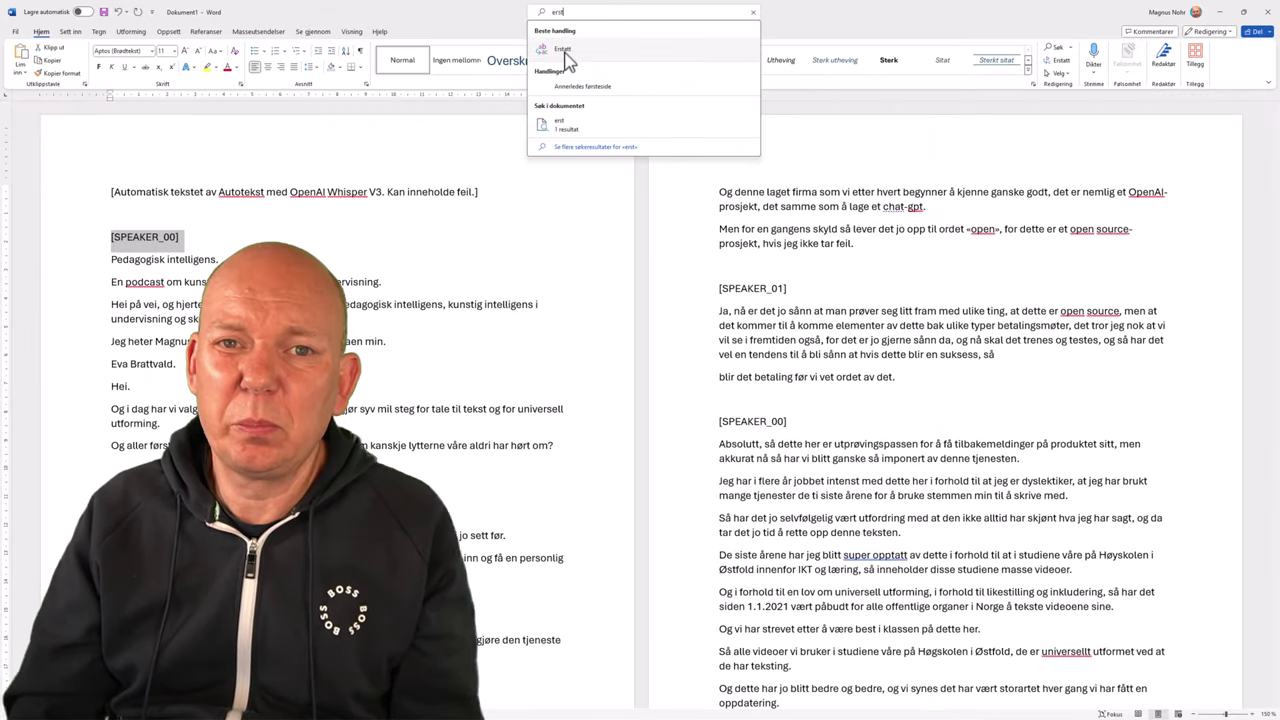
click(563, 50)
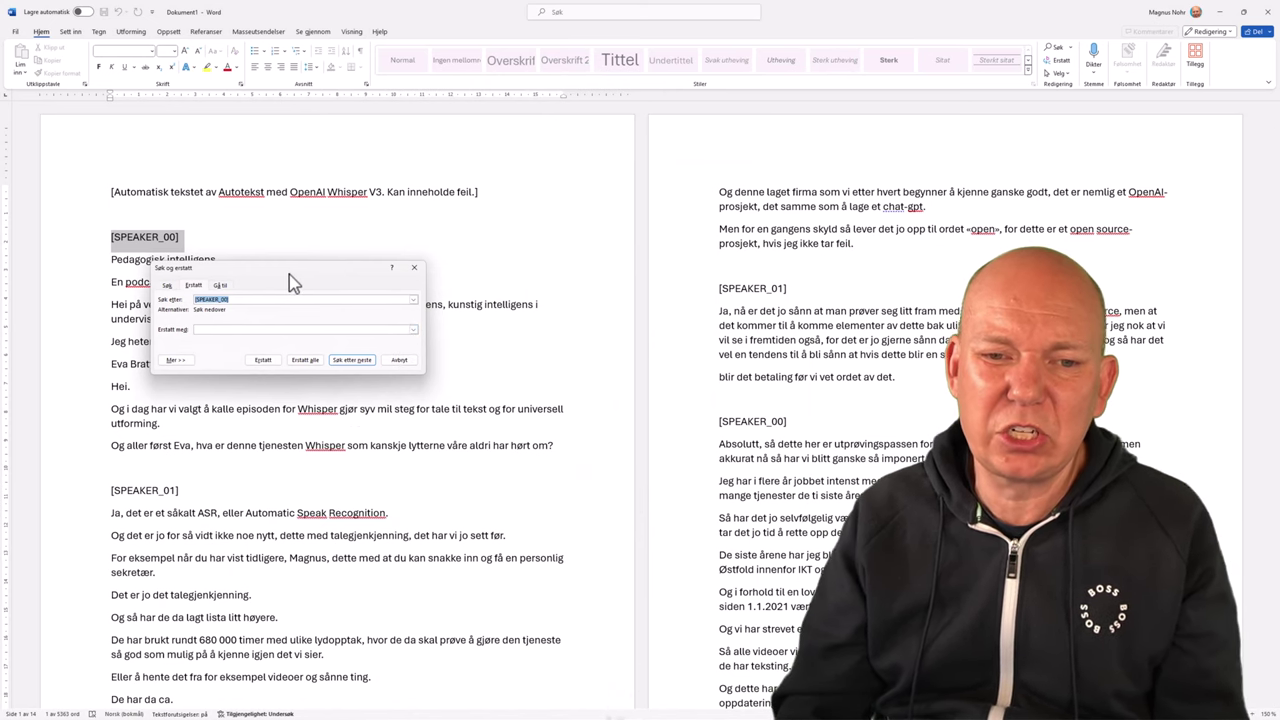
drag(289, 274, 434, 249)
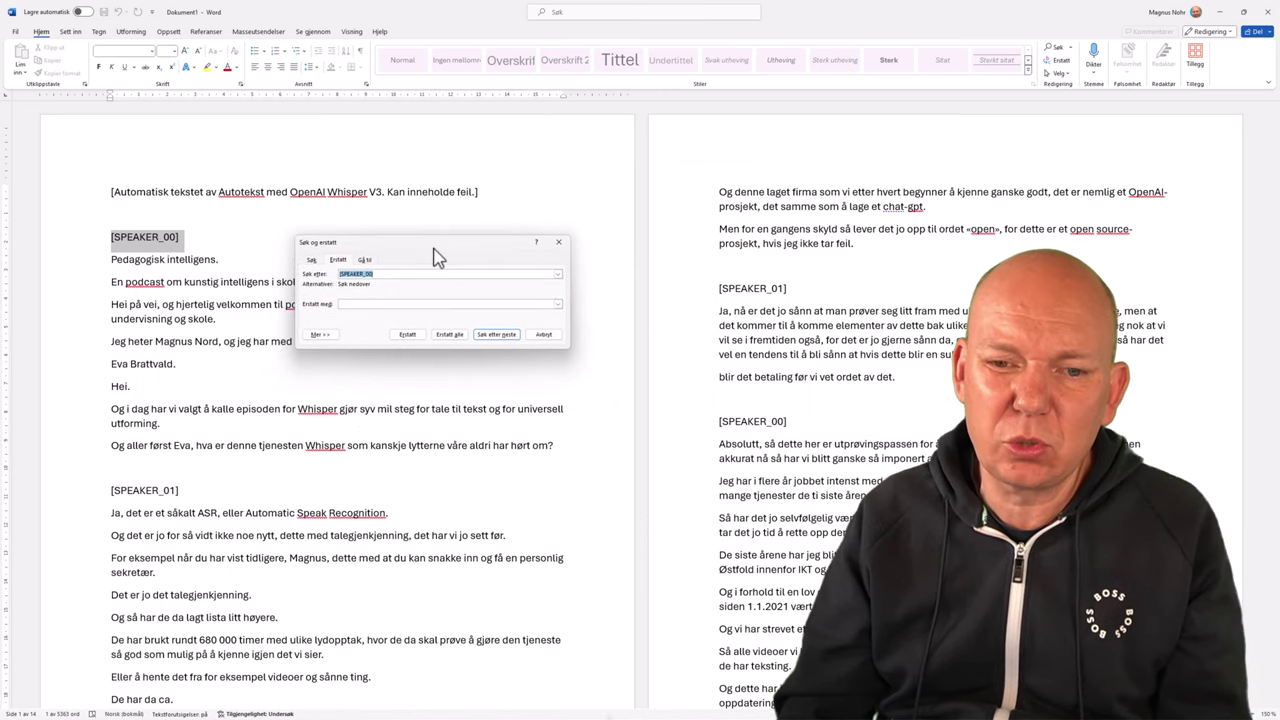
click(390, 276)
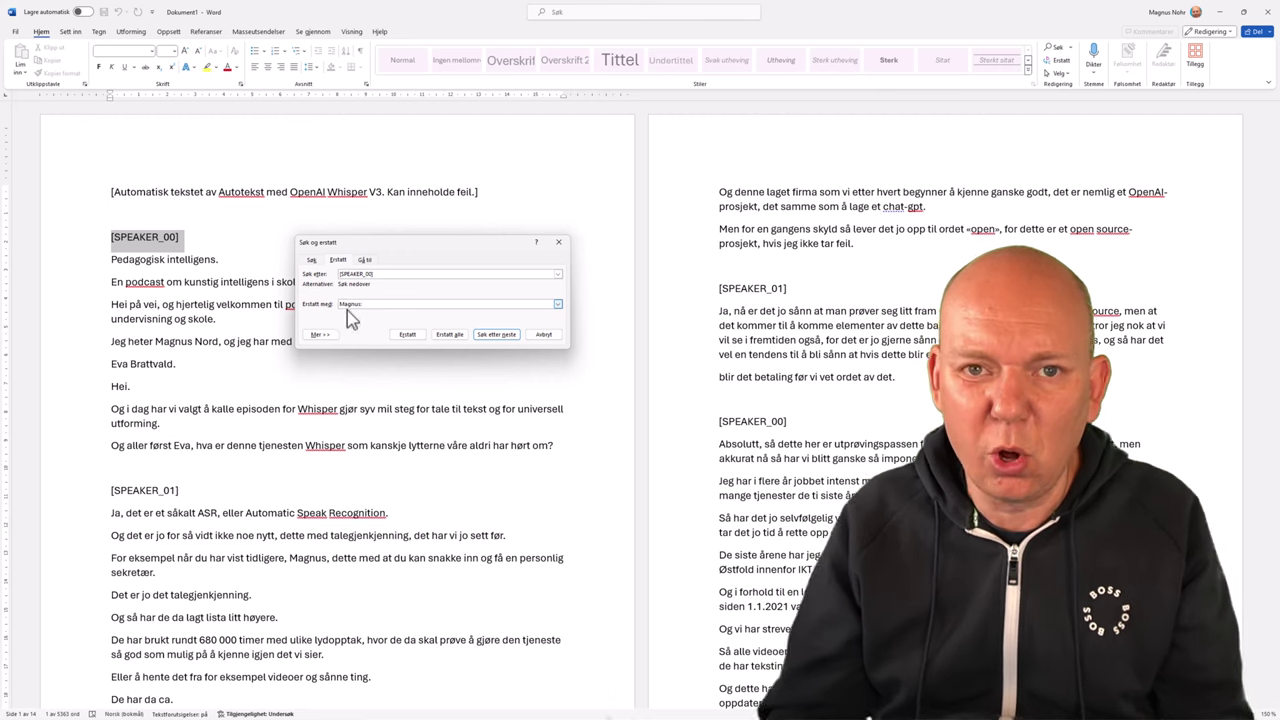
click(452, 336)
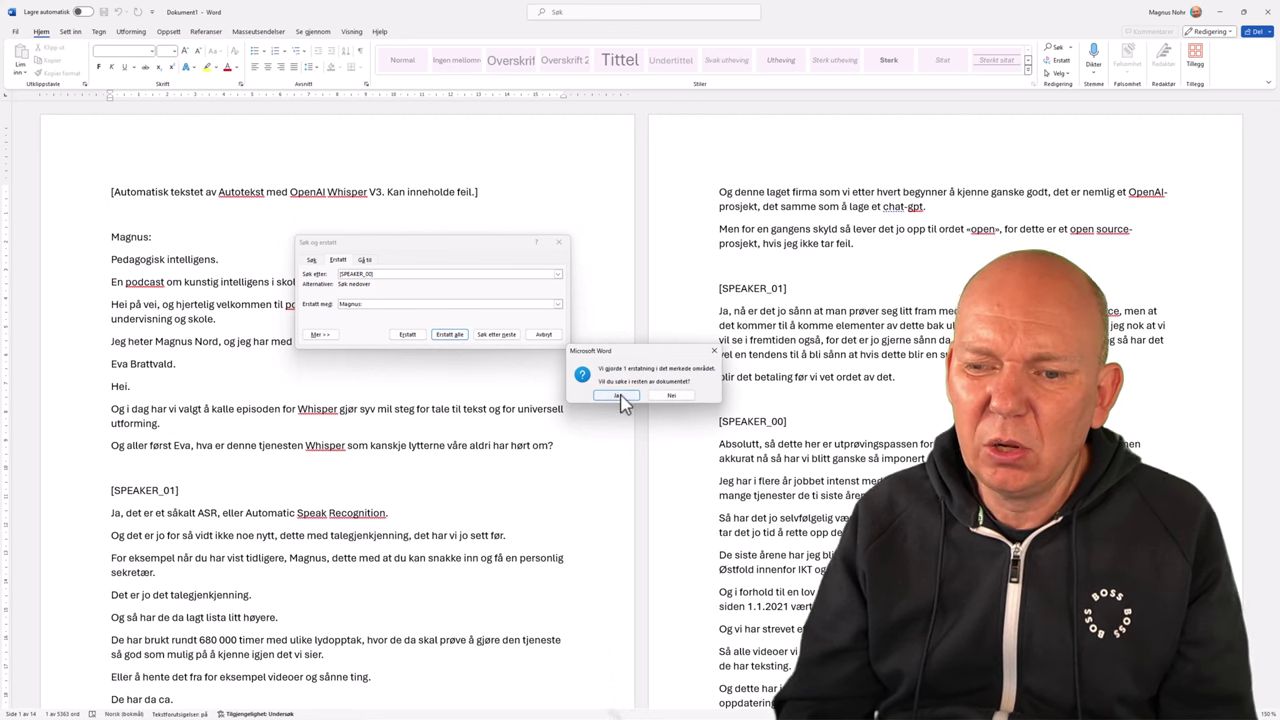
click(620, 397)
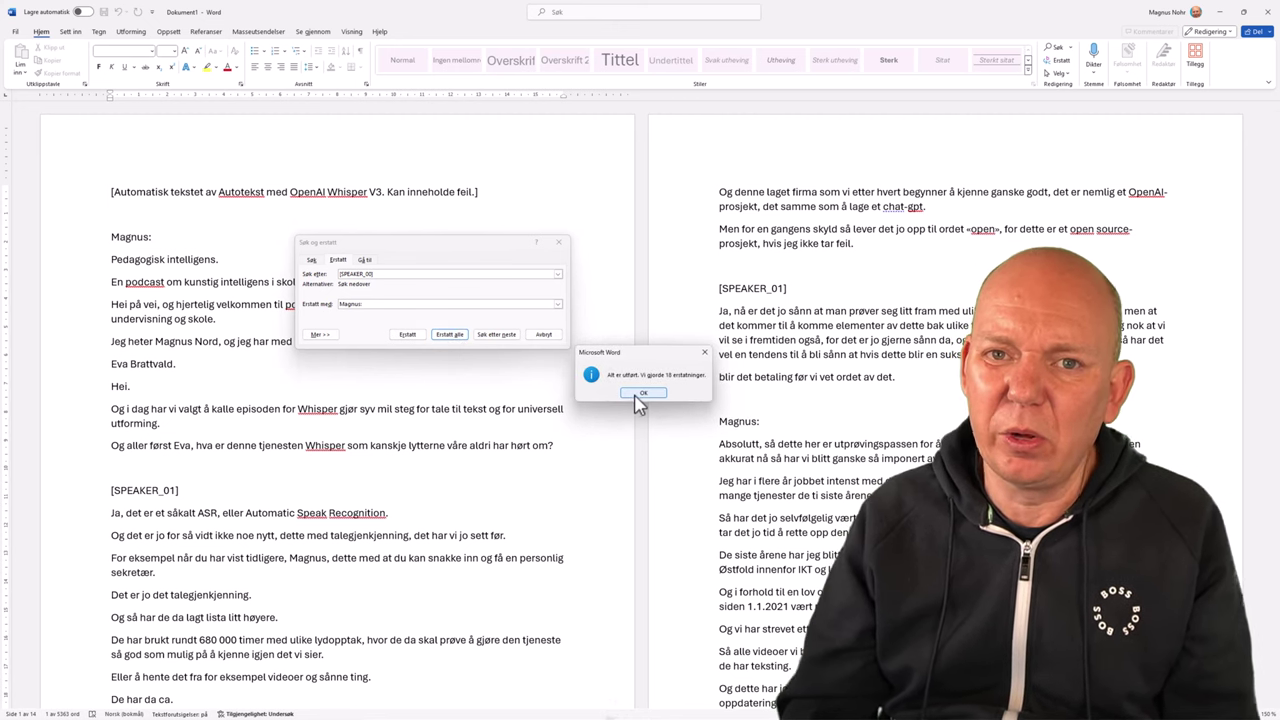
click(641, 393)
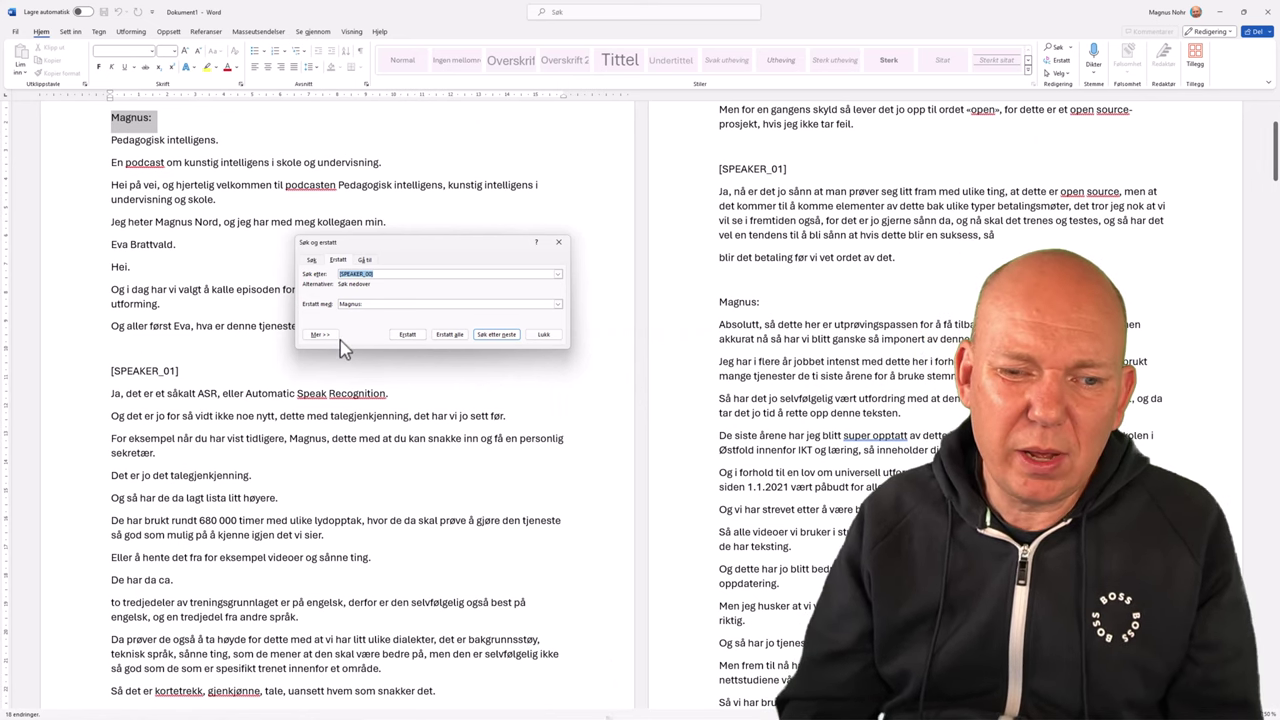
Search for [SPEAKER_01] and replace all 17 with the second host's name plus a colon.
drag(440, 253, 797, 211)
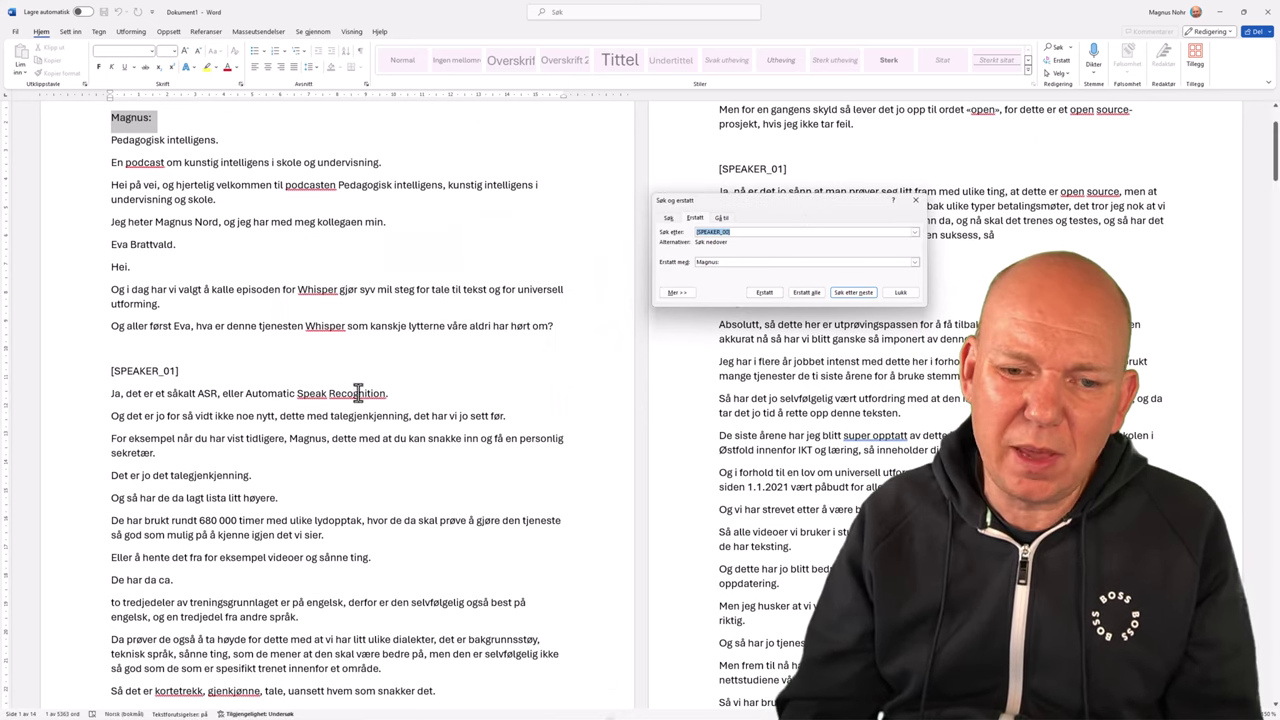
drag(182, 371, 5, 368)
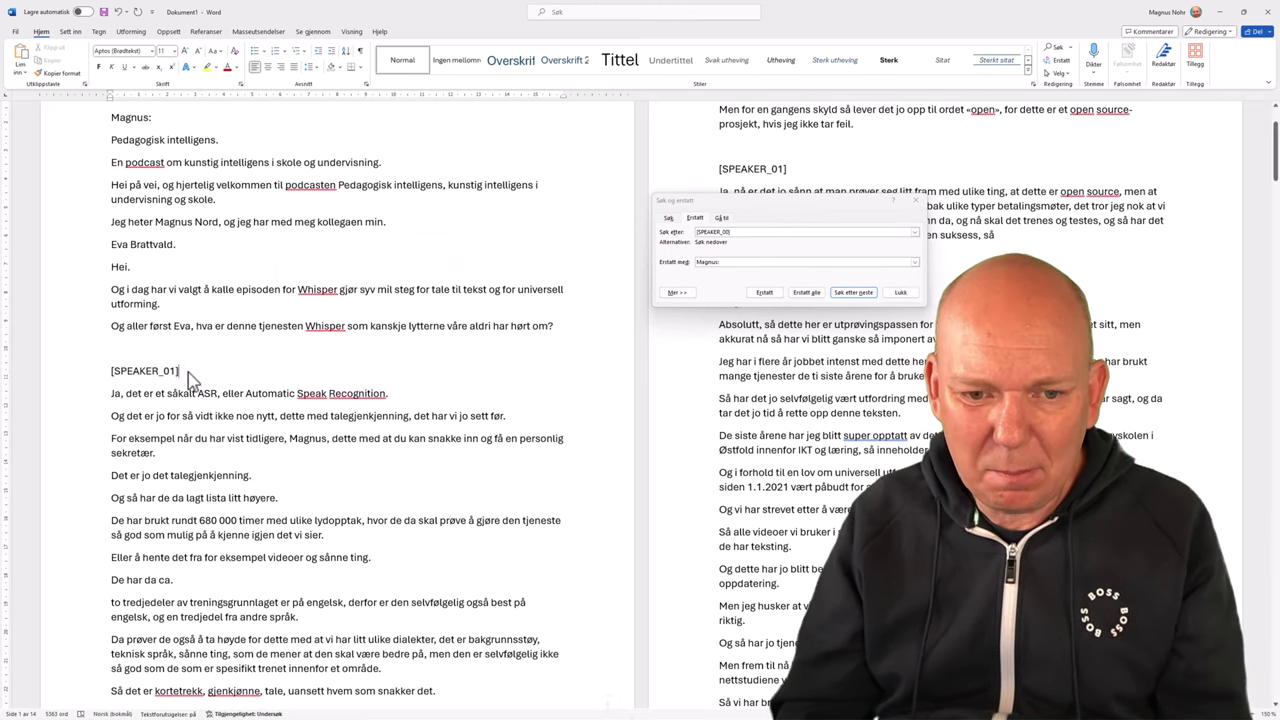
drag(188, 372, 120, 385)
key(ctrl+c)
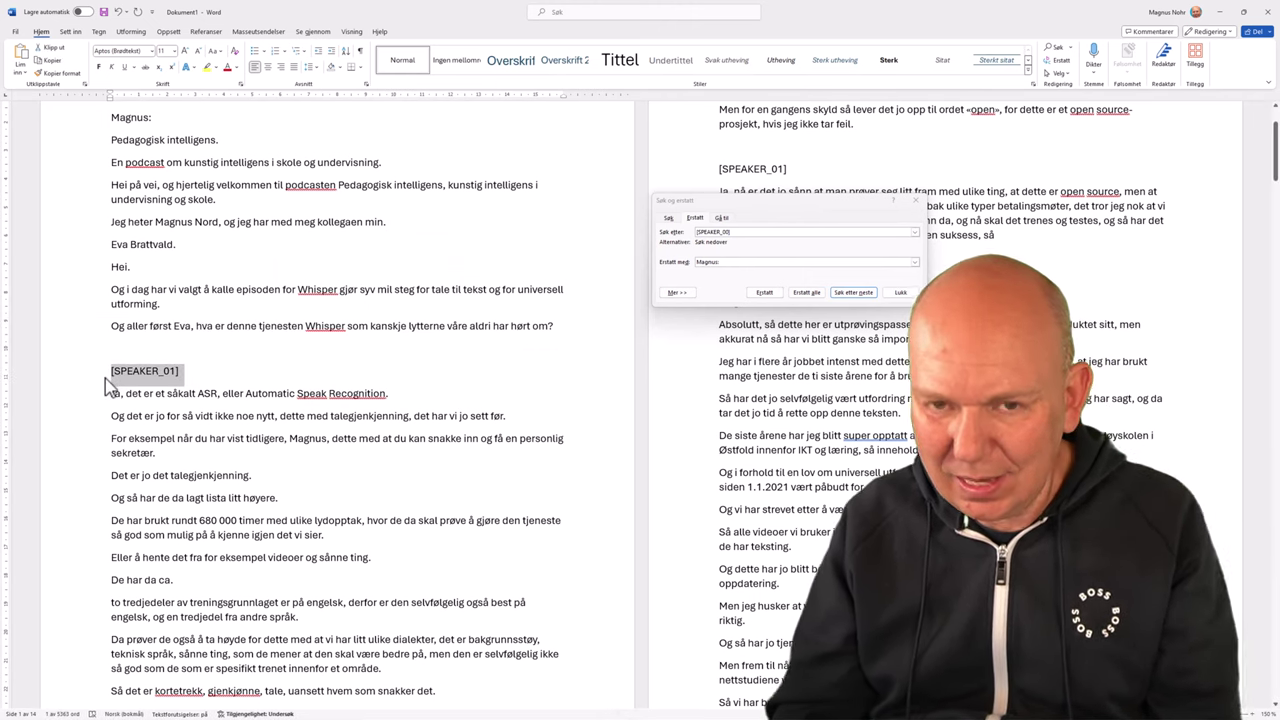
drag(752, 232, 698, 232)
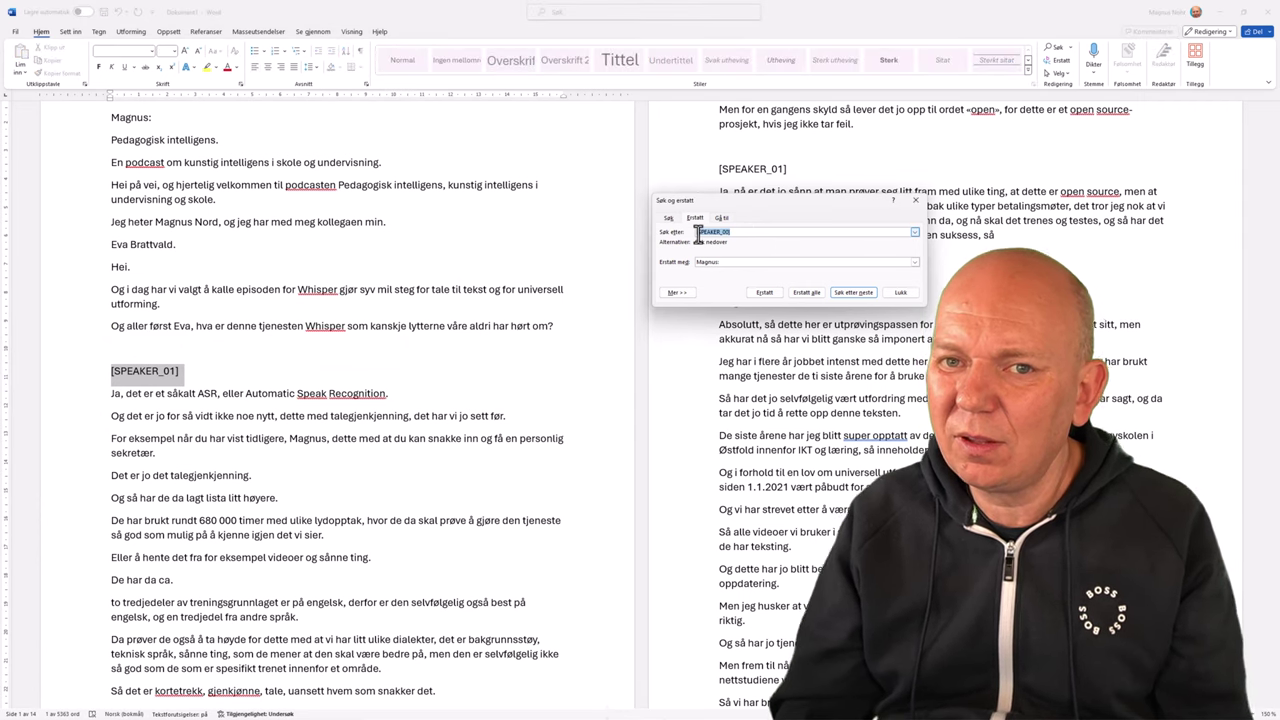
key(ctrl+v)
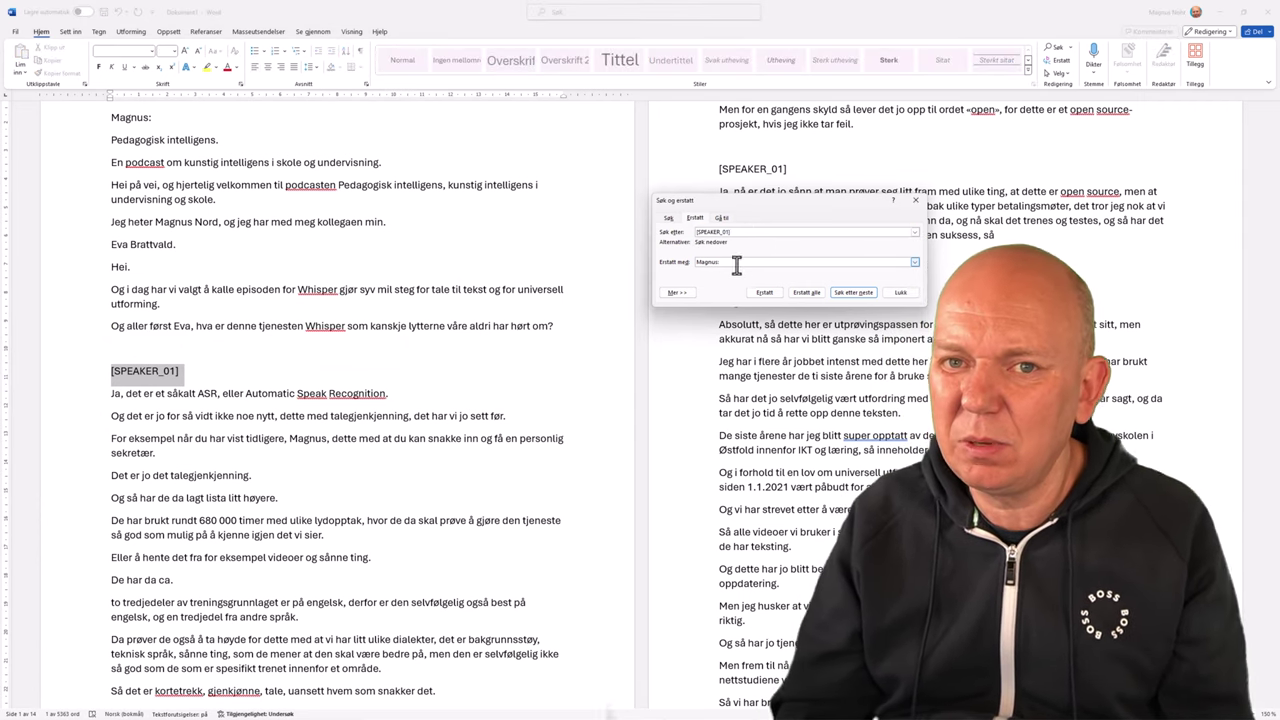
click(716, 262)
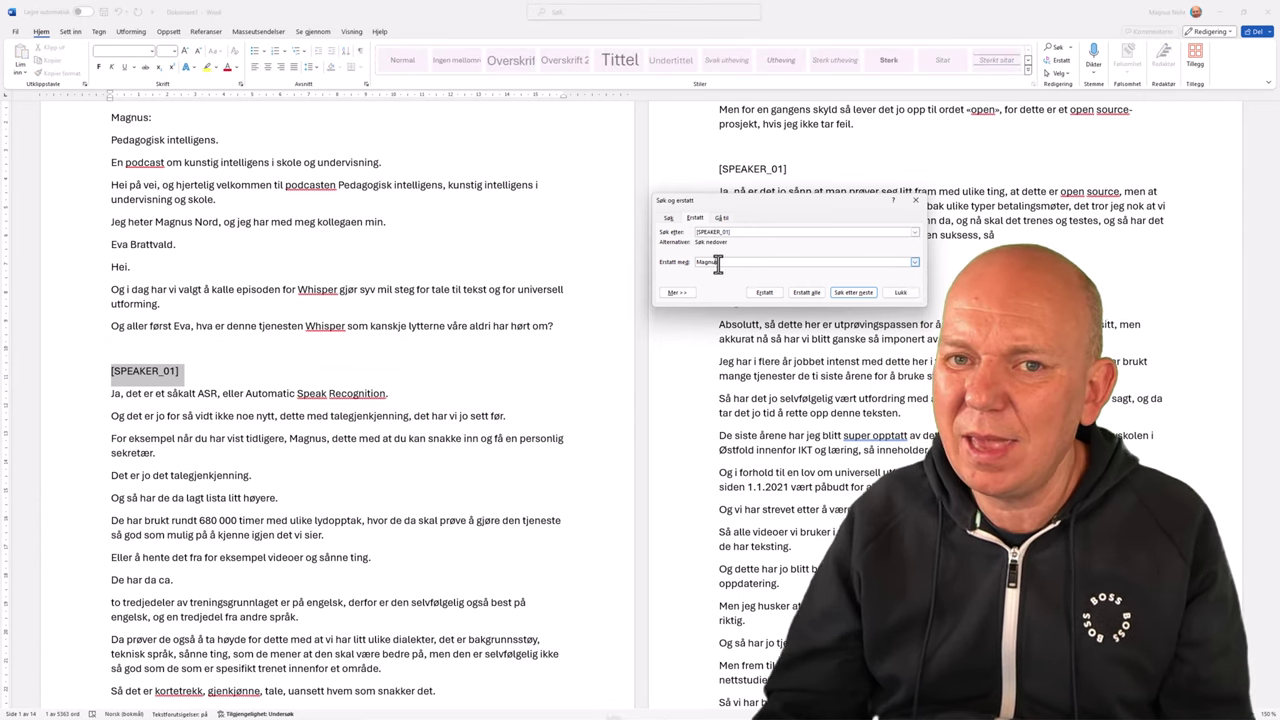
text(Eva:)
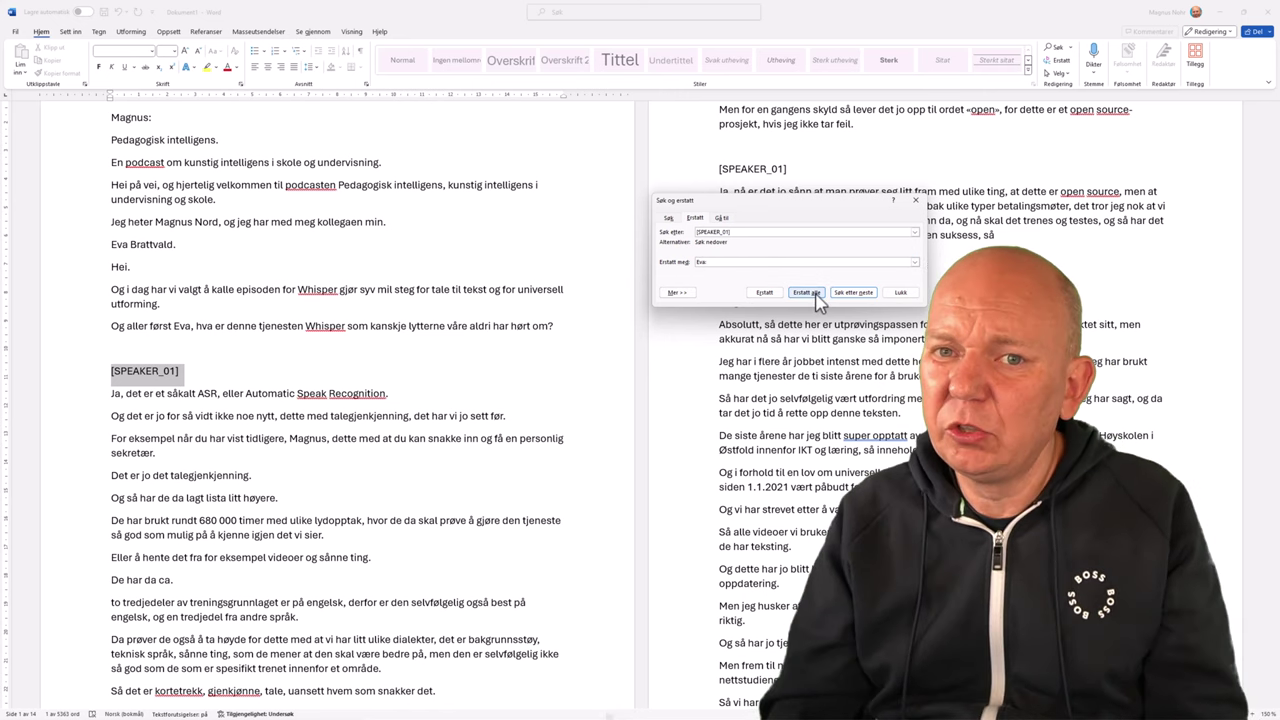
click(806, 292)
click(622, 395)
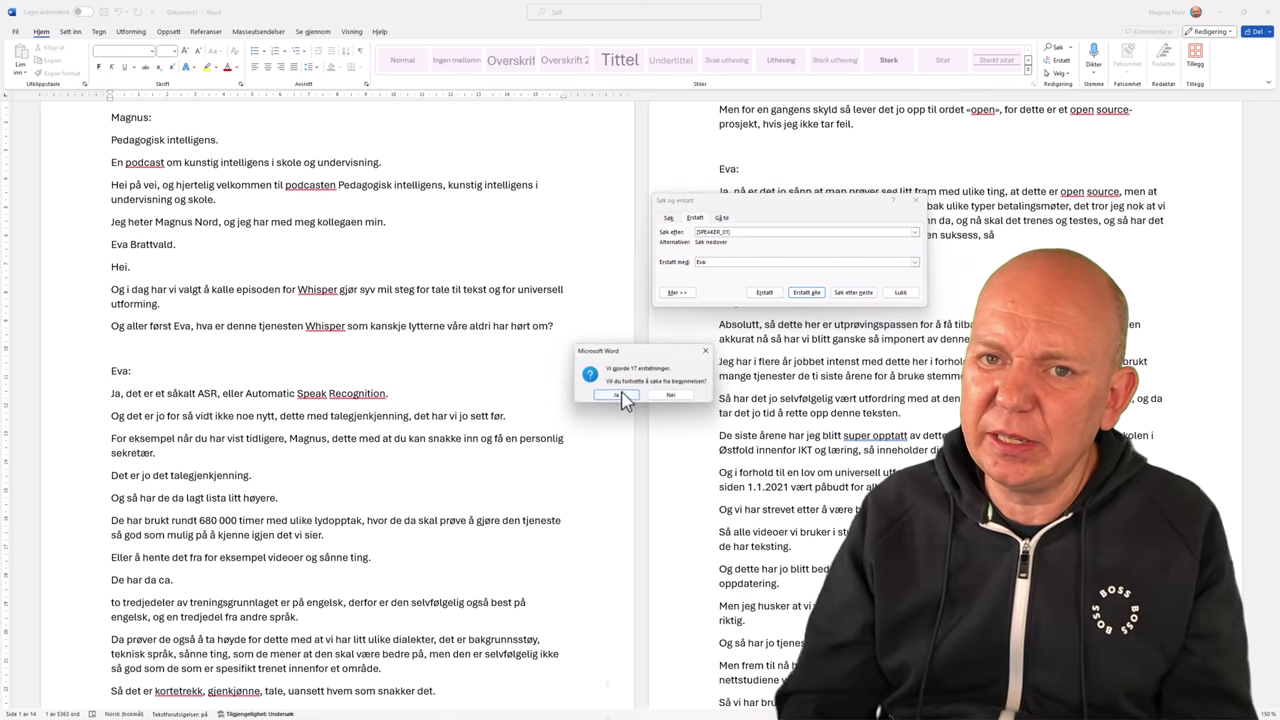
click(645, 394)
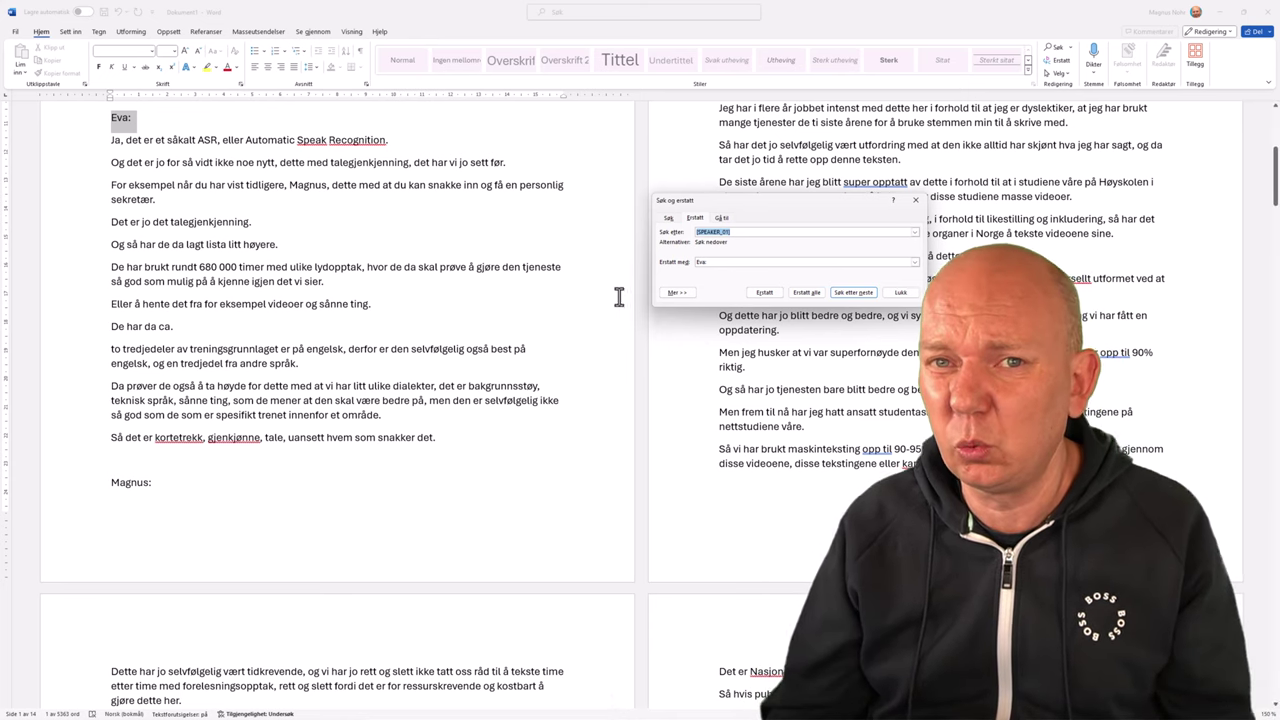
Close Søk og erstatt and save the transcript as 'Episode 51 – Lag Podcast om og med Kunstig Intelligens' in Pedagogisk Intelligens.
click(915, 200)
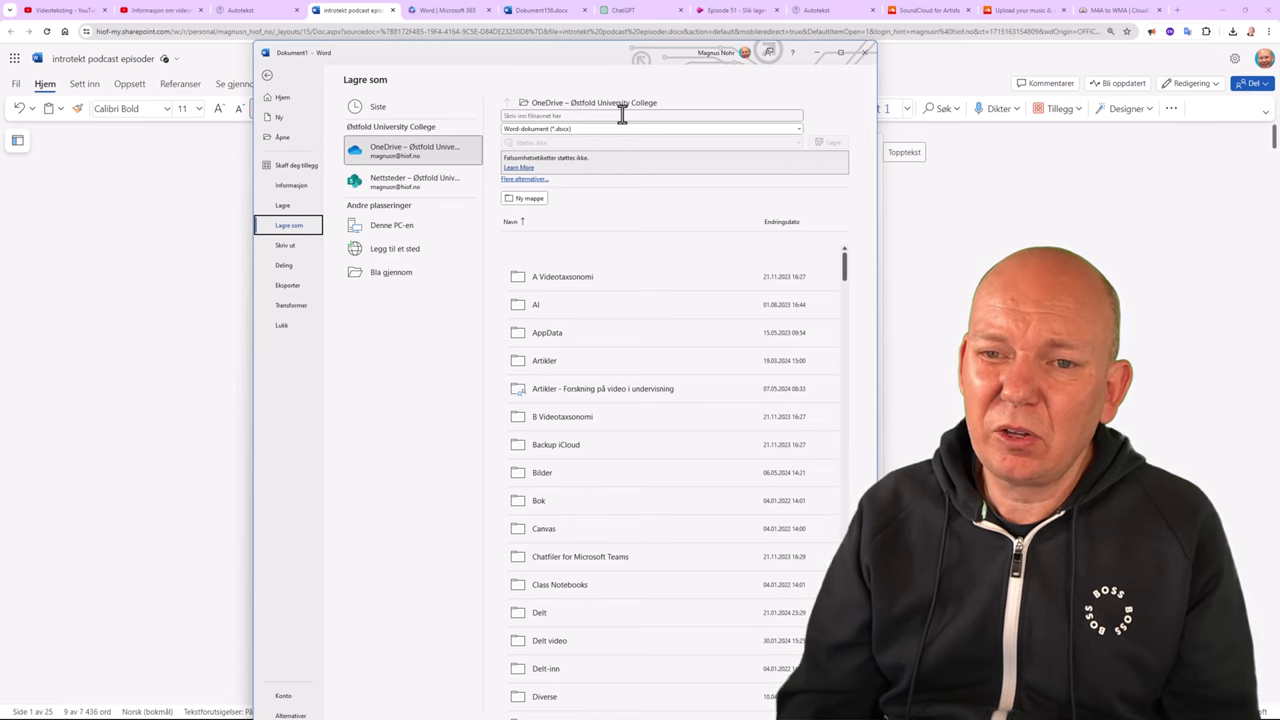
click(622, 115)
text(Episode 51 – Lag Podcast om og med Kunstig Intelligens)
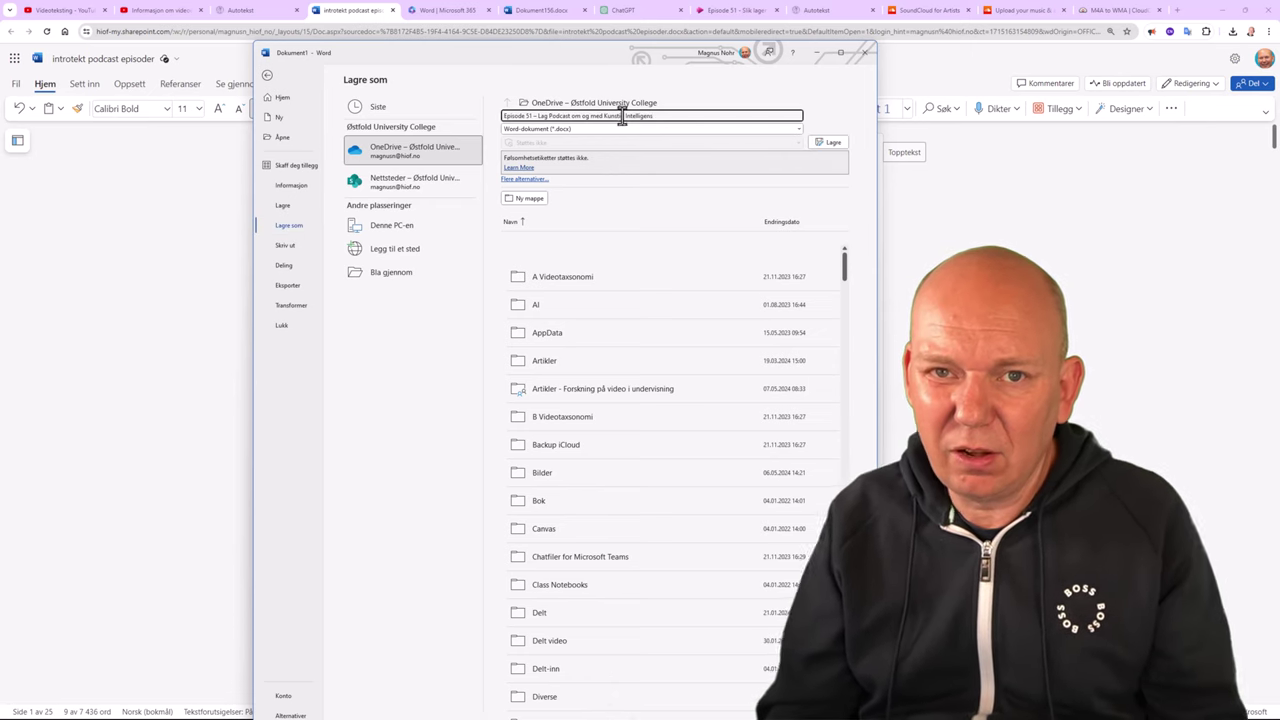
scroll(615, 355, down, 3)
scroll(615, 357, down, 3)
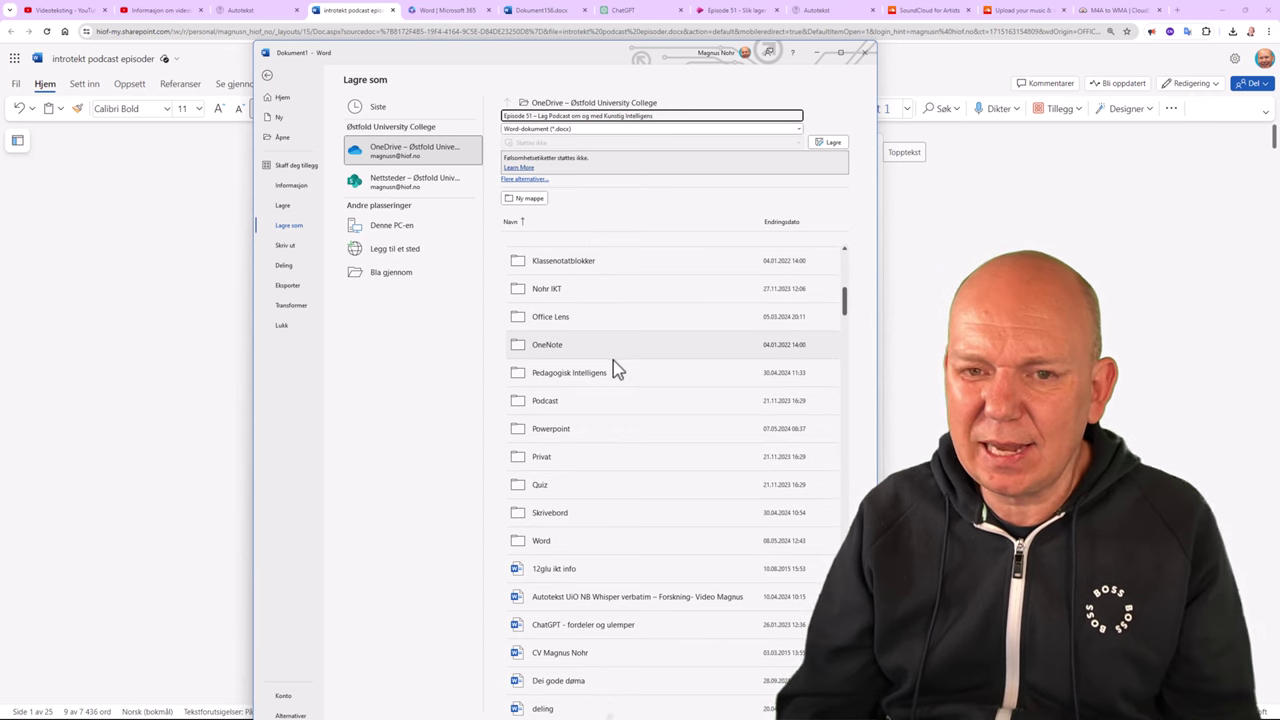
double_click(606, 372)
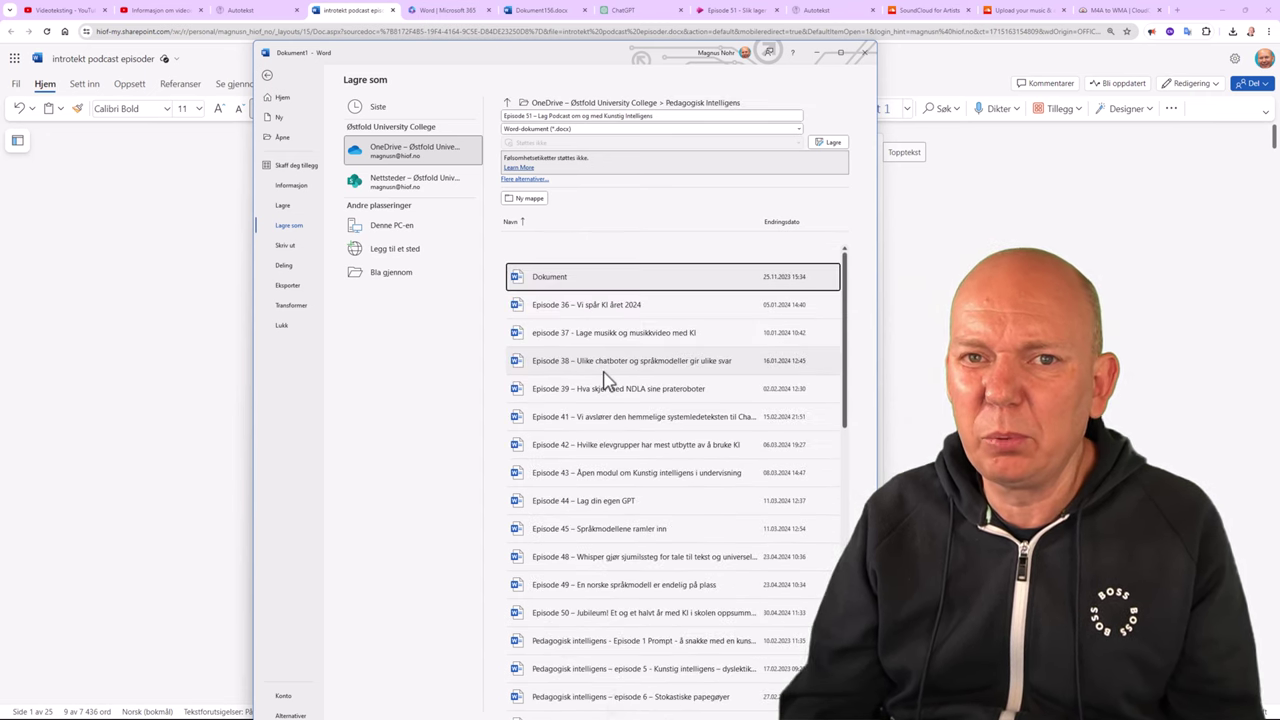
click(836, 143)
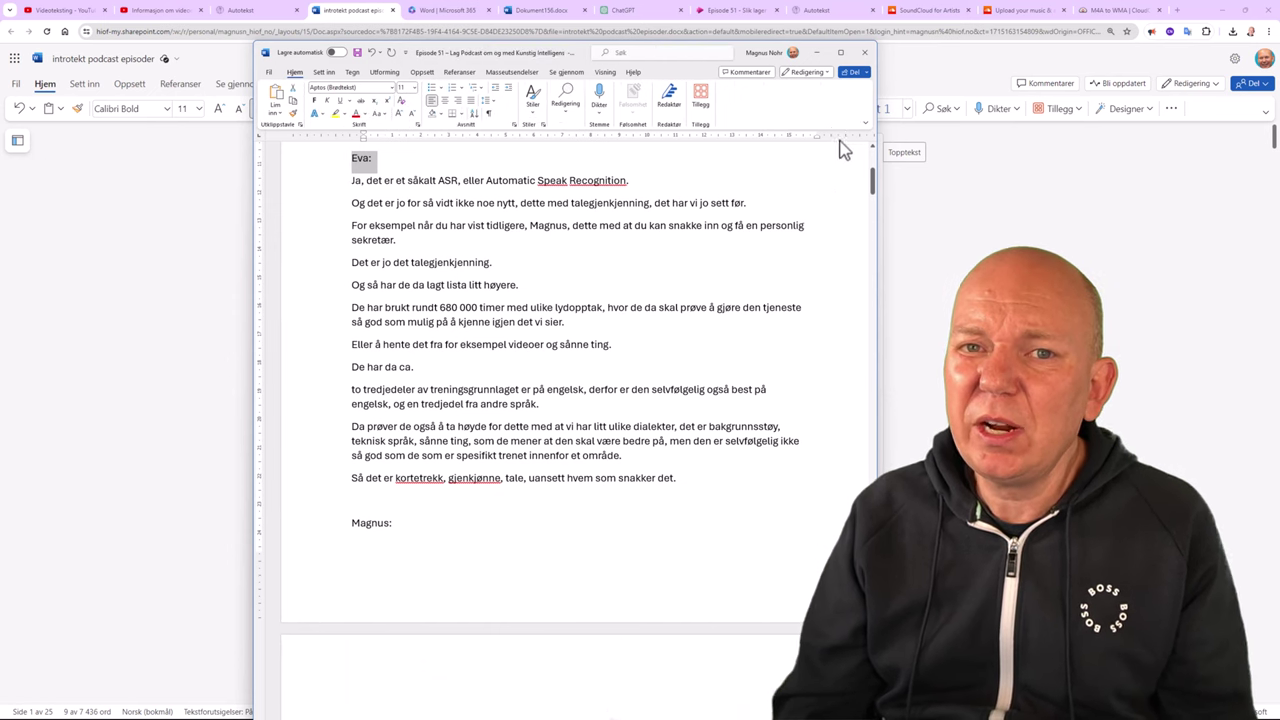
Set the transcript's sharing link to Alle with Kan vise permission.
click(840, 52)
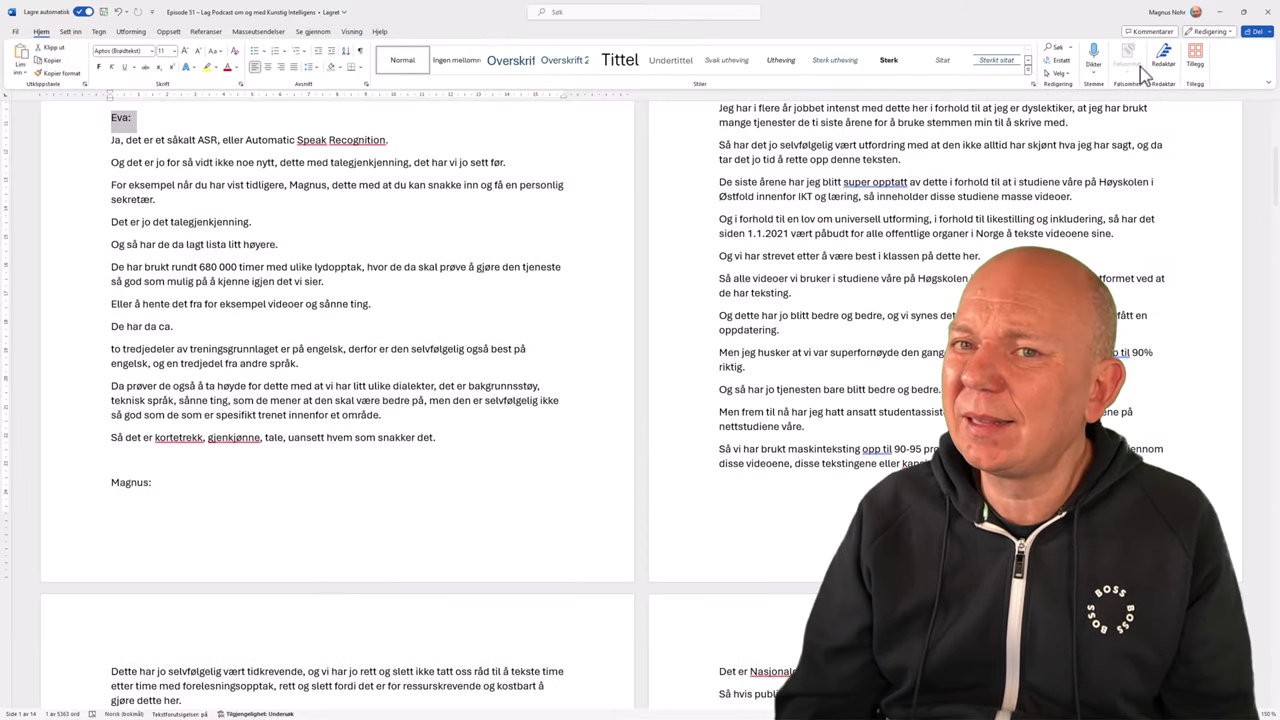
click(1256, 32)
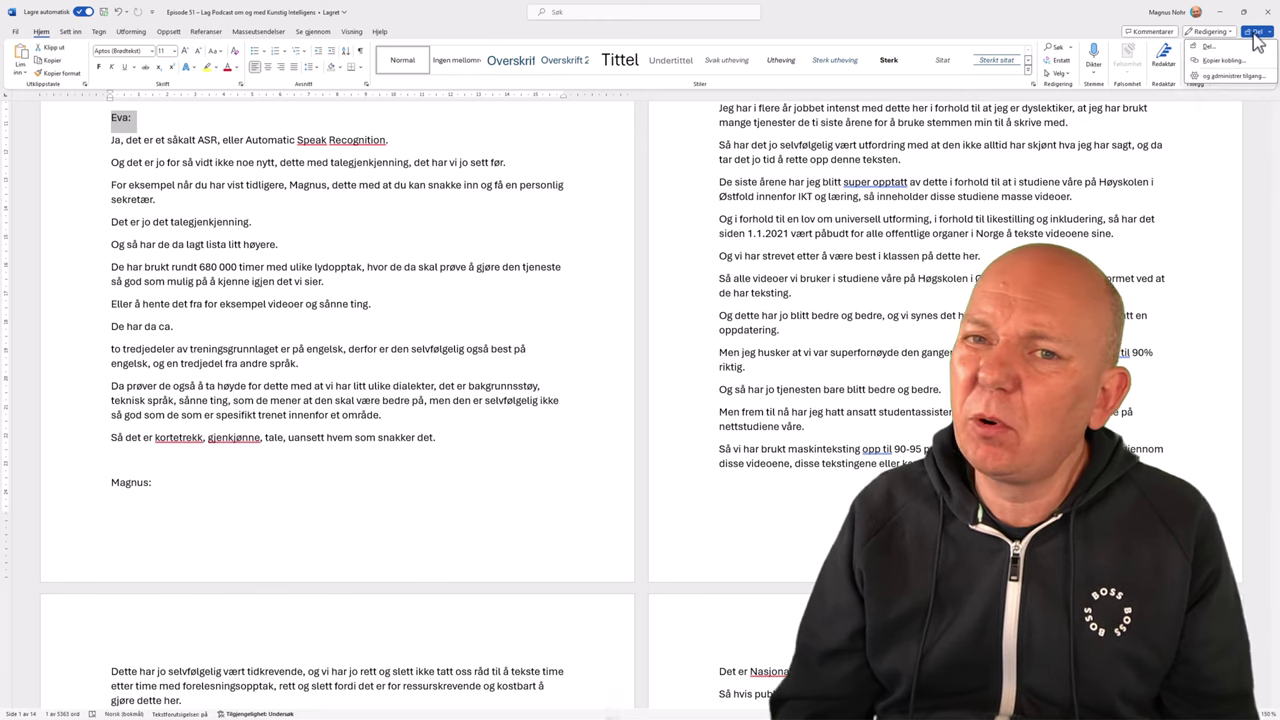
click(1222, 48)
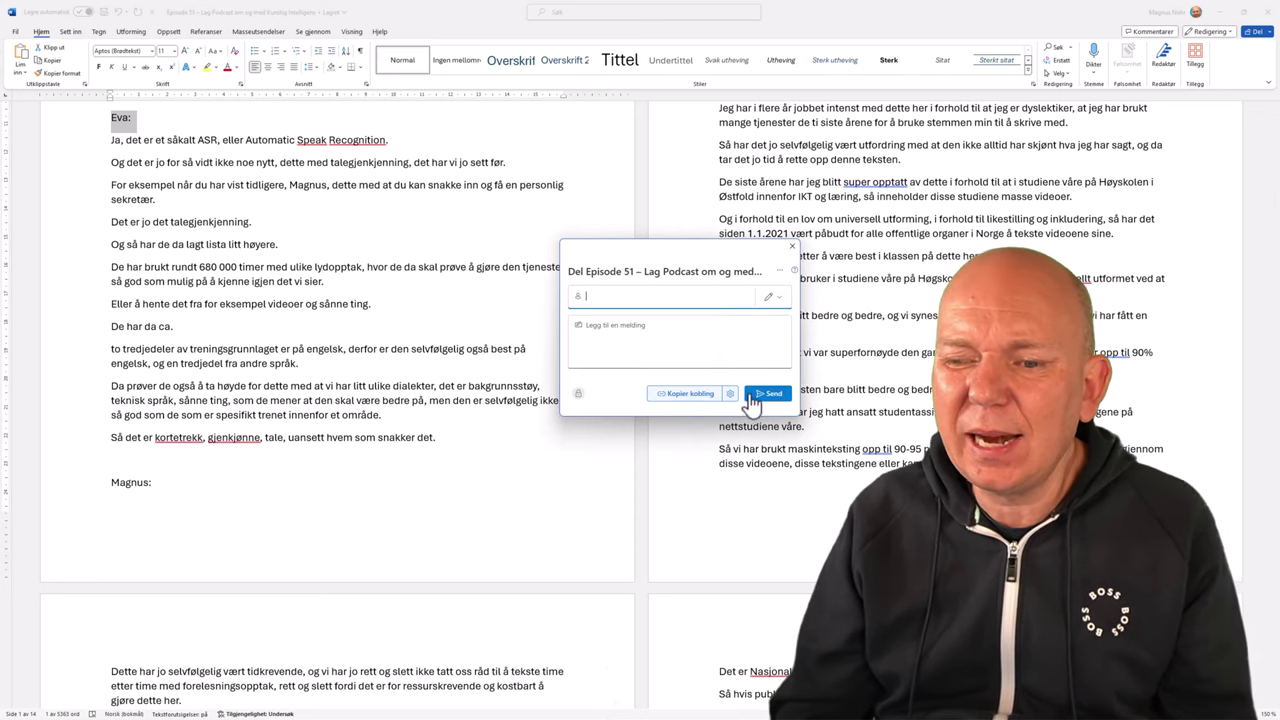
click(730, 393)
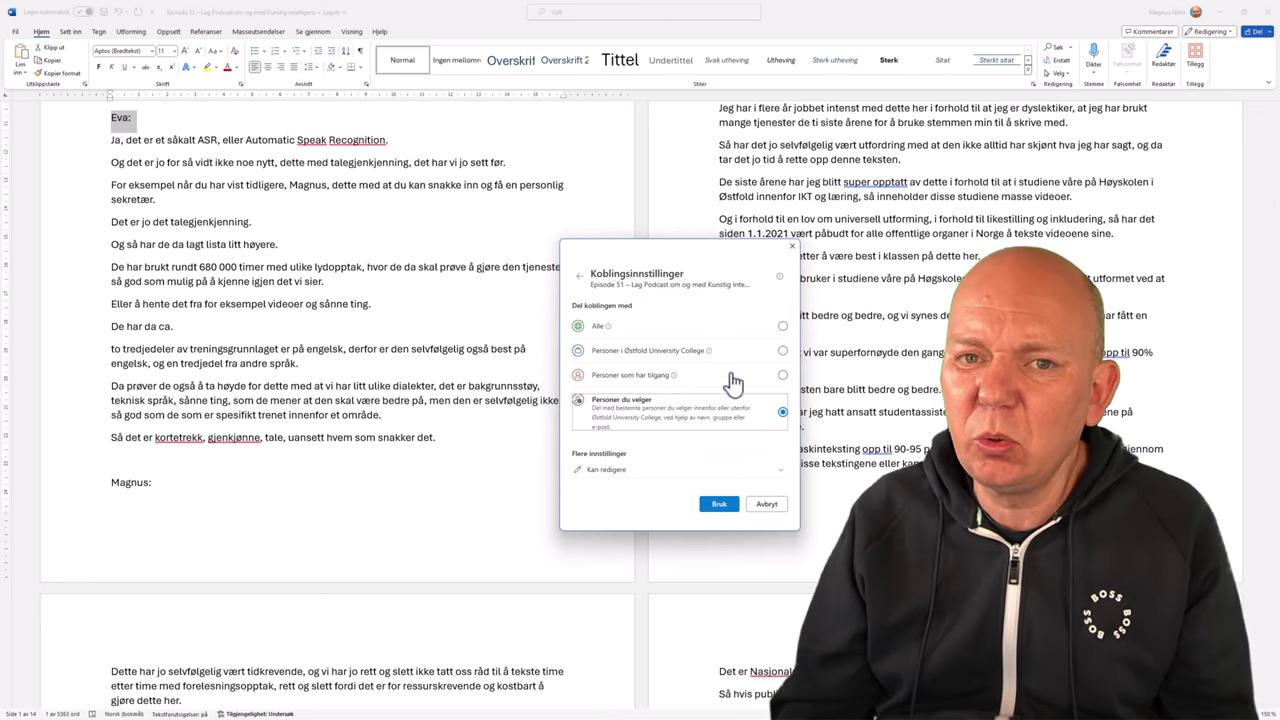
click(783, 326)
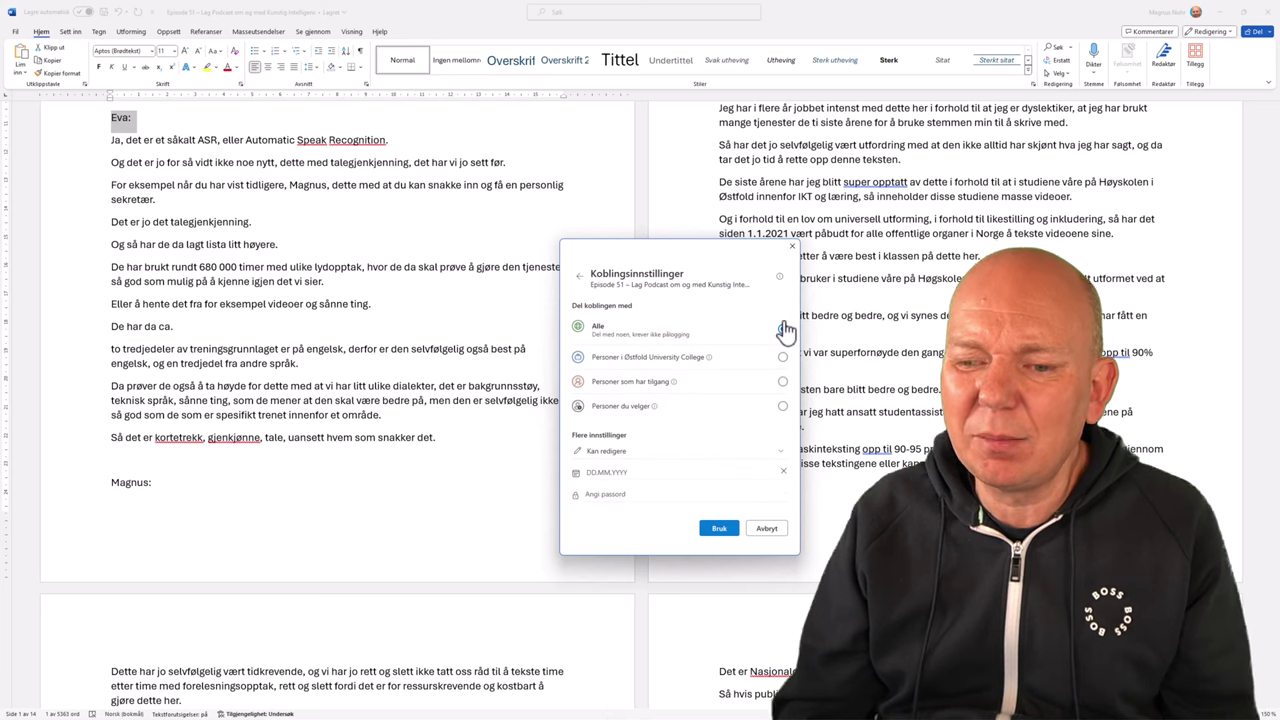
click(648, 452)
click(635, 409)
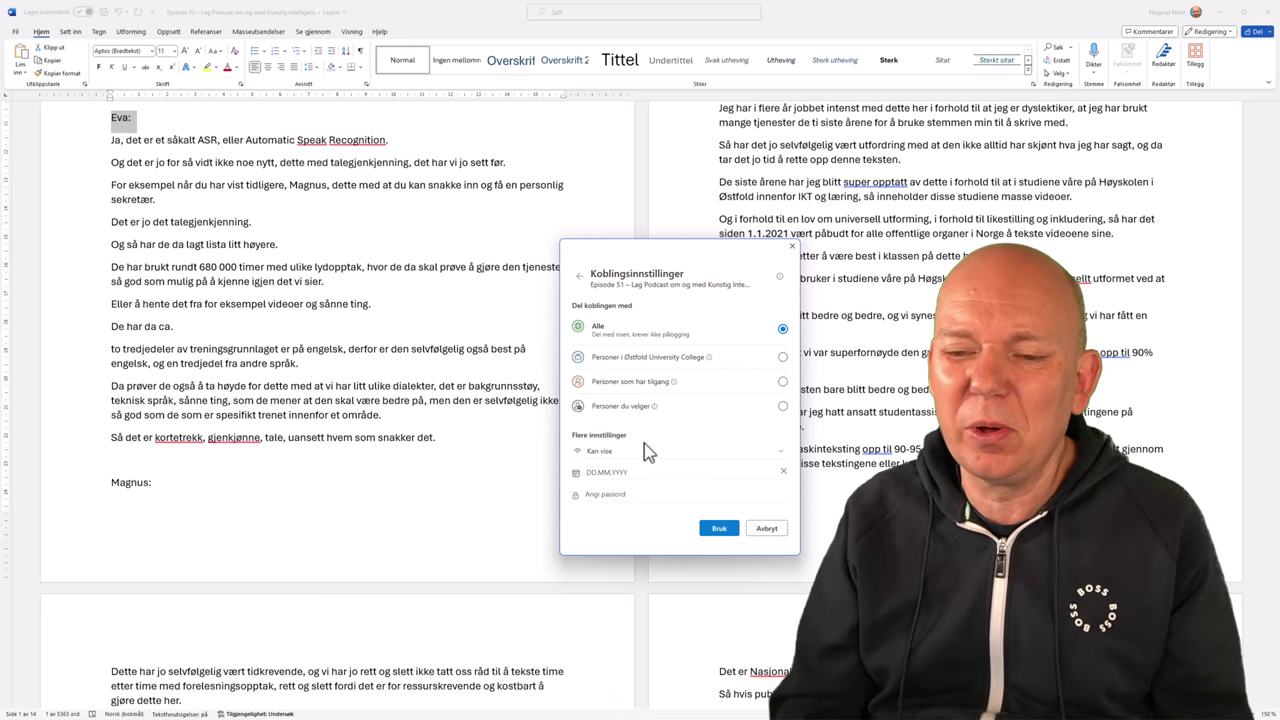
click(720, 530)
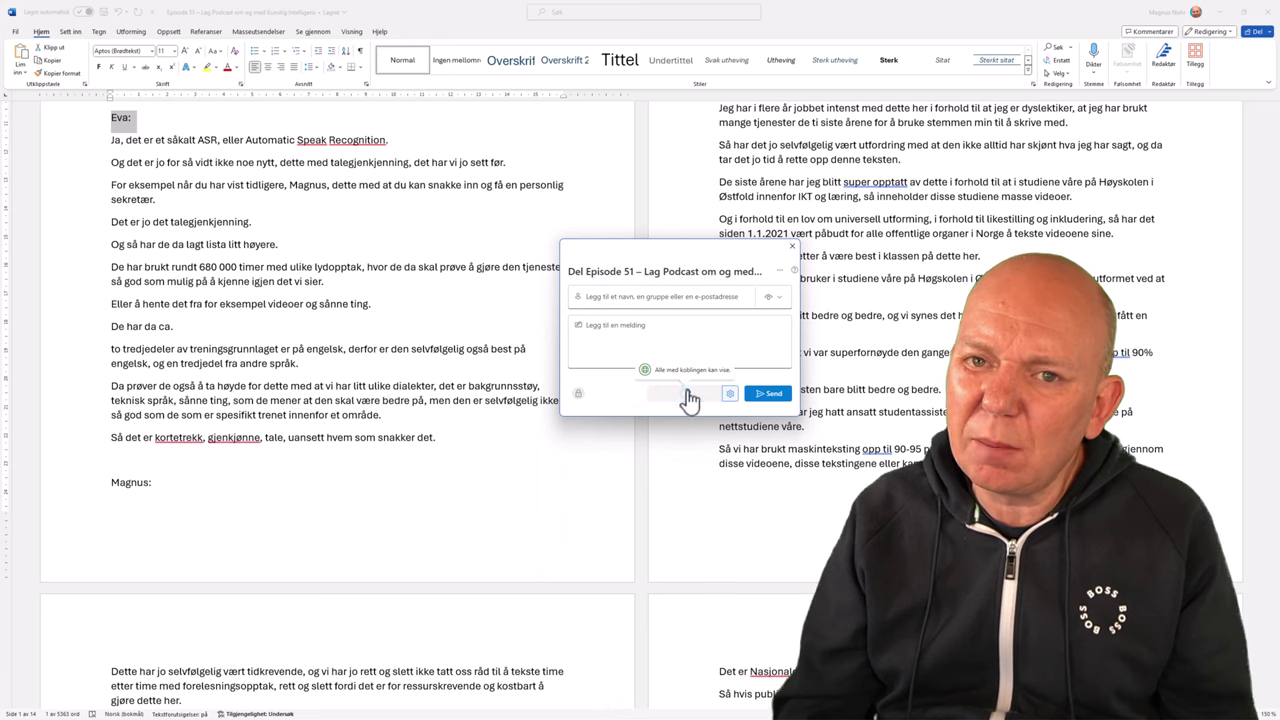
Copy the transcript link and paste it after 'Transkribering:' in the intro document.
click(687, 392)
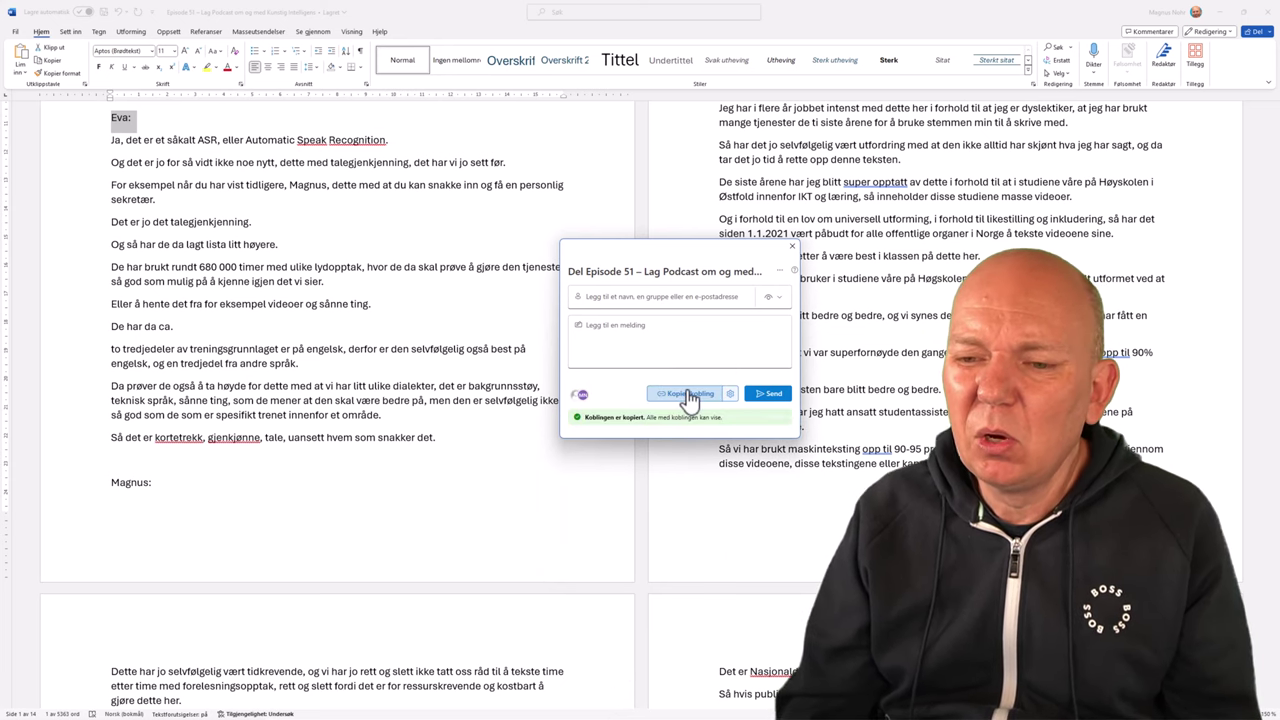
key(alt+Tab)
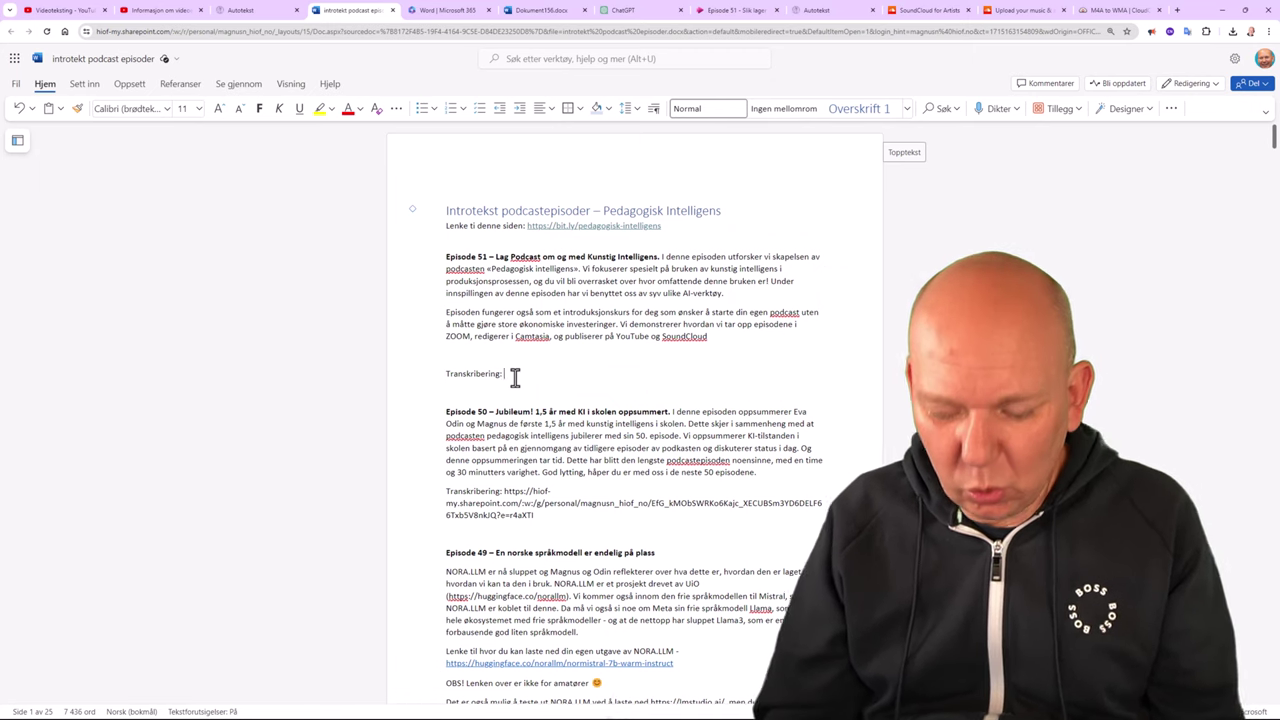
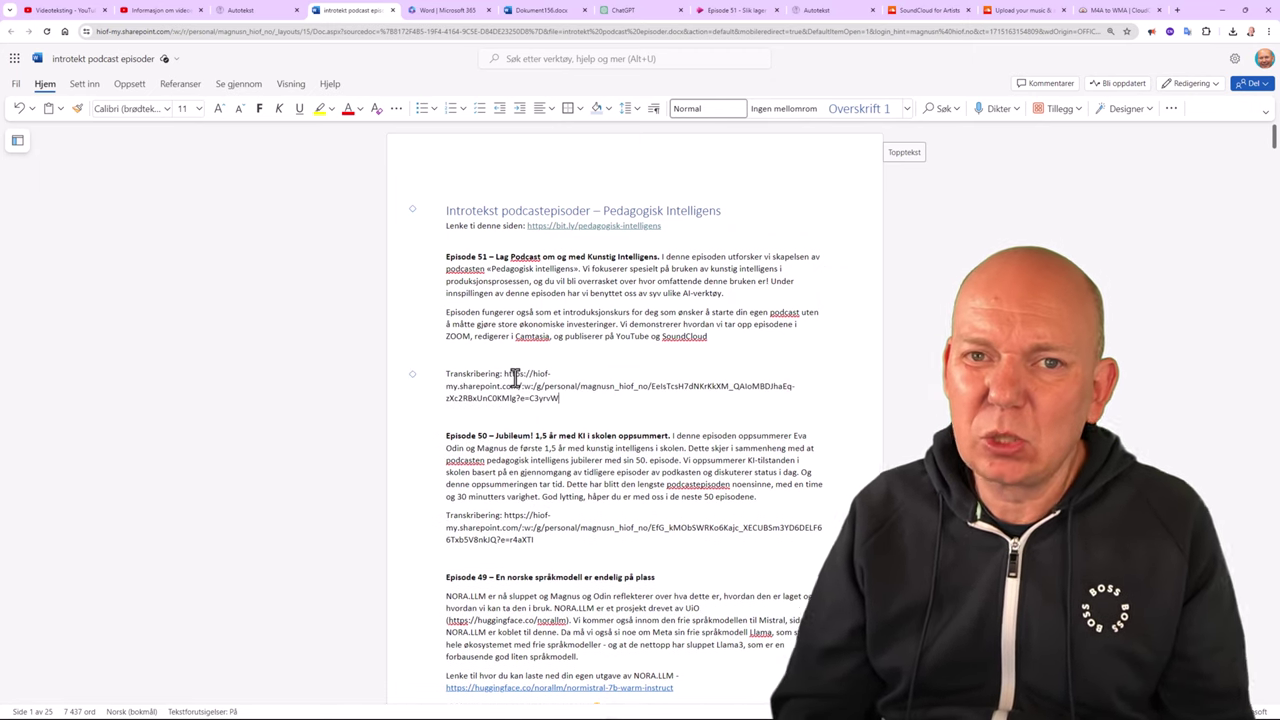